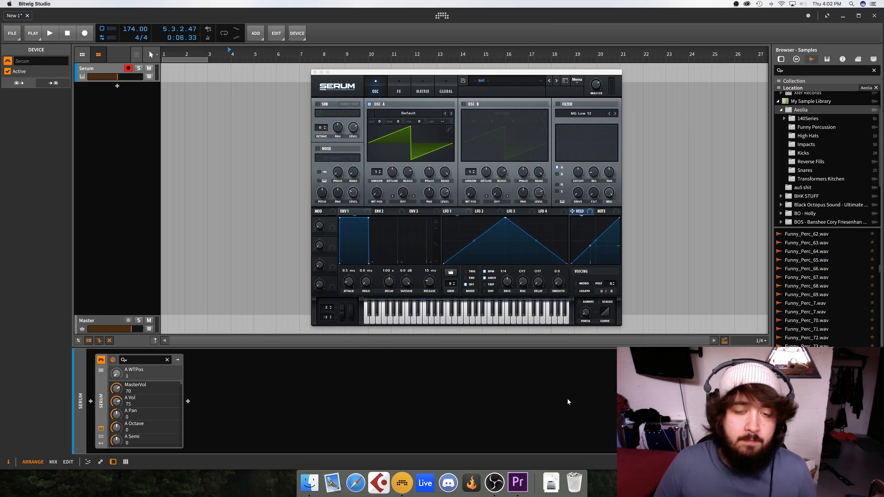
- Load the Analog wavetable Basic_CJw in oscillator A and step forward through the following Analog wavetables and into the Digital ones
left_click(408, 114)
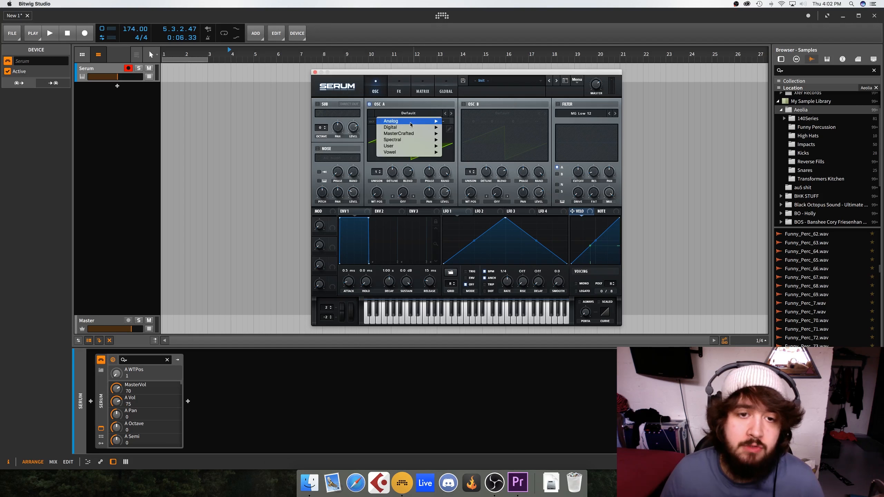
mouse_move(411, 124)
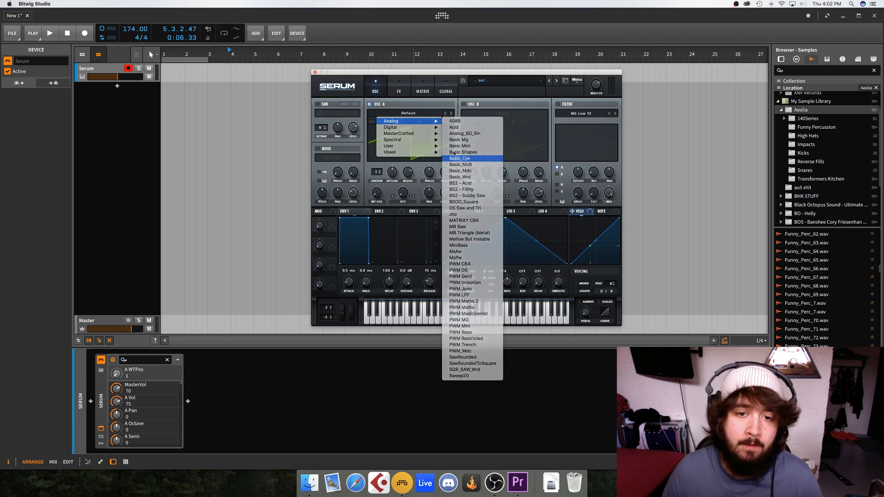
left_click(465, 158)
left_click(451, 115)
left_click(450, 114)
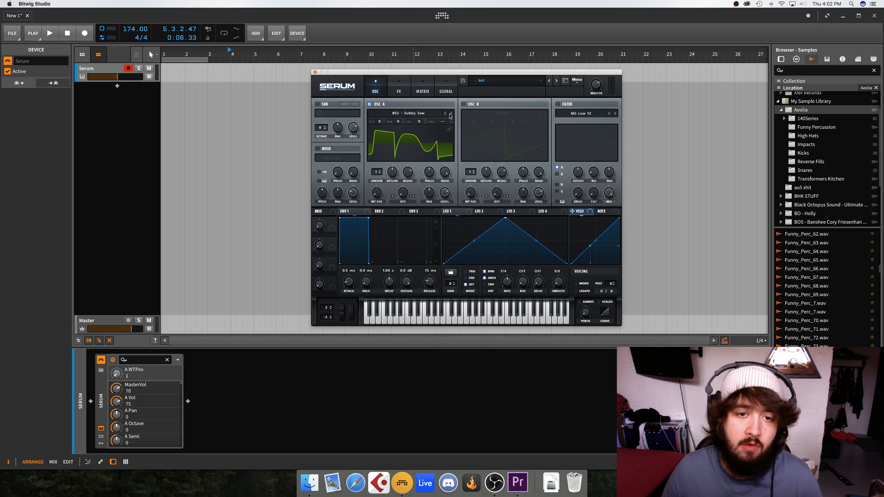
left_click(451, 115)
left_click(451, 114)
left_click(451, 114)
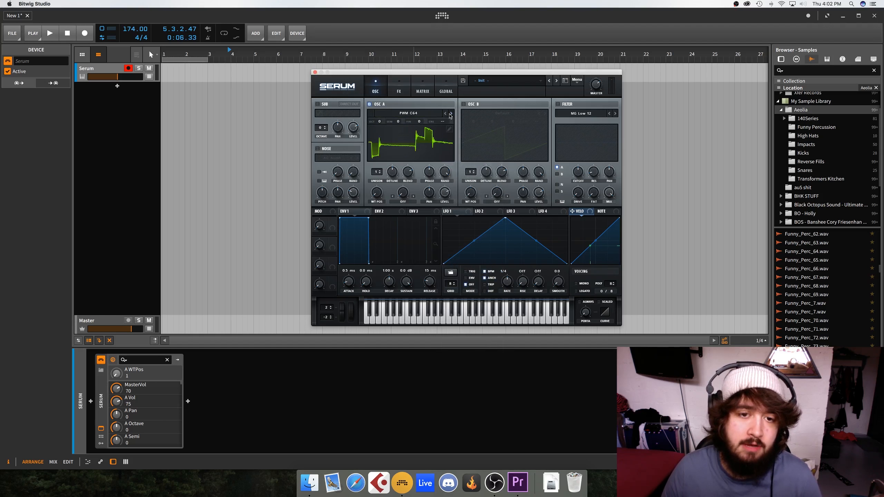
left_click(450, 114)
left_click(450, 114)
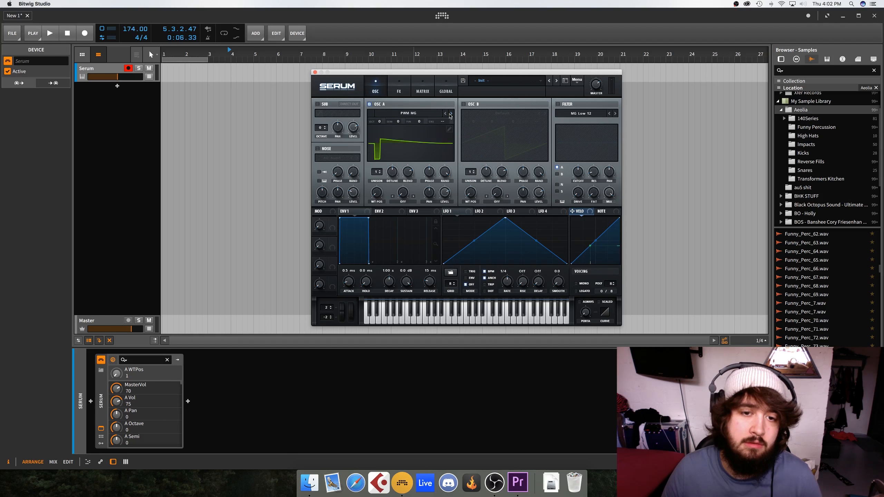
left_click(451, 115)
left_click(450, 115)
left_click(451, 114)
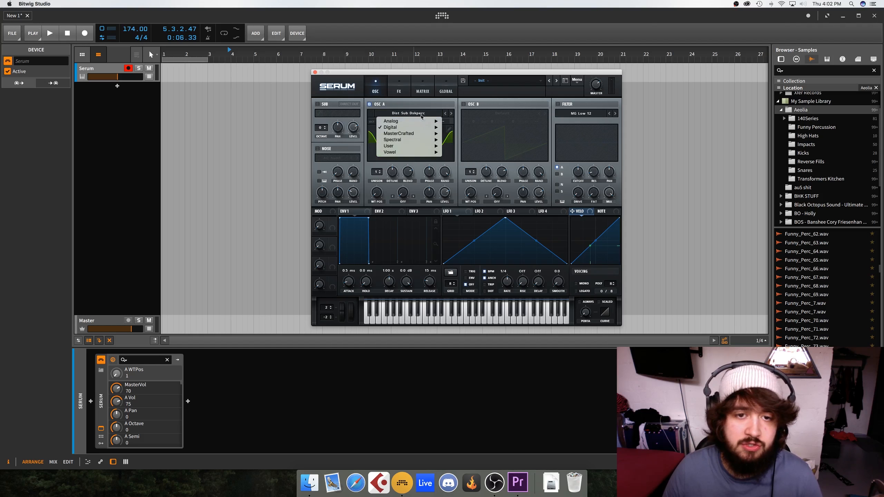
mouse_move(401, 120)
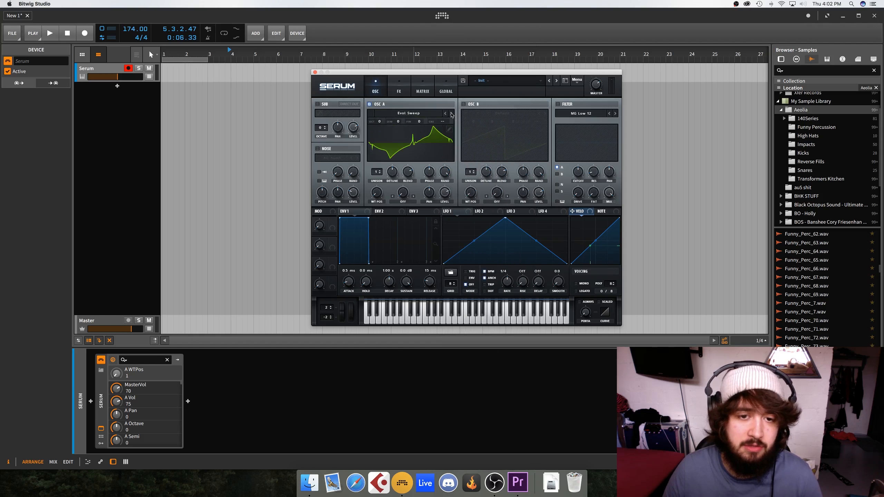
- Load the Spectral wavetable Grimace [SN] in oscillator A and step forward to Monster 3 [SL]
left_click(399, 116)
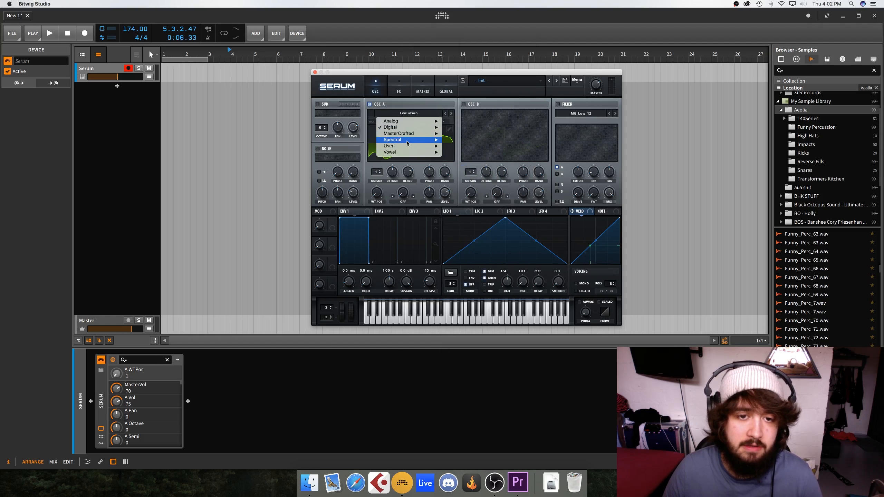
mouse_move(418, 140)
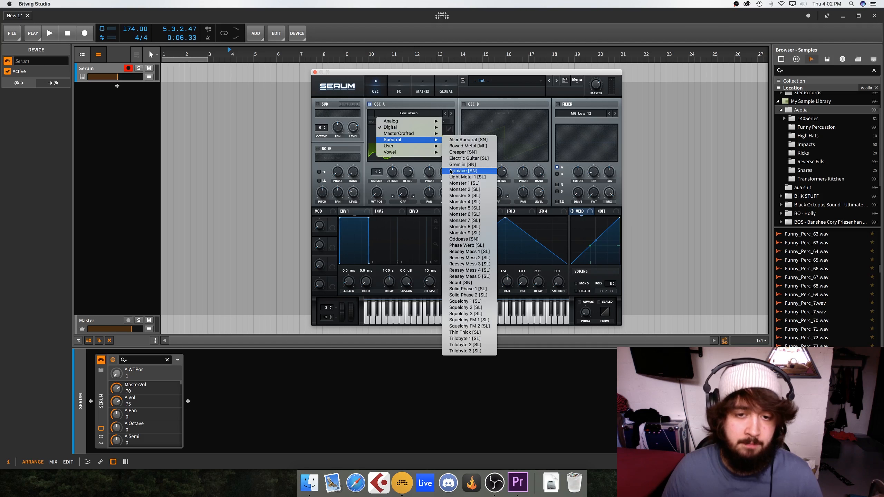
left_click(462, 171)
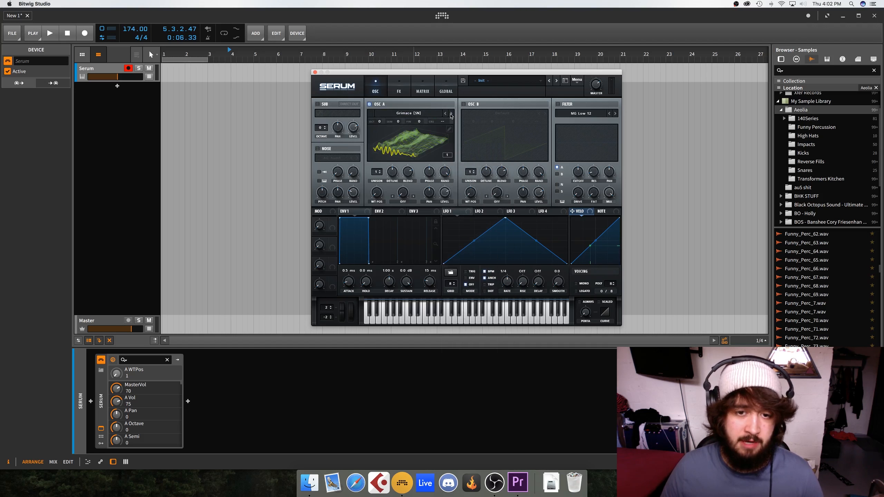
left_click(451, 115)
left_click(452, 115)
left_click(452, 115)
left_click(451, 115)
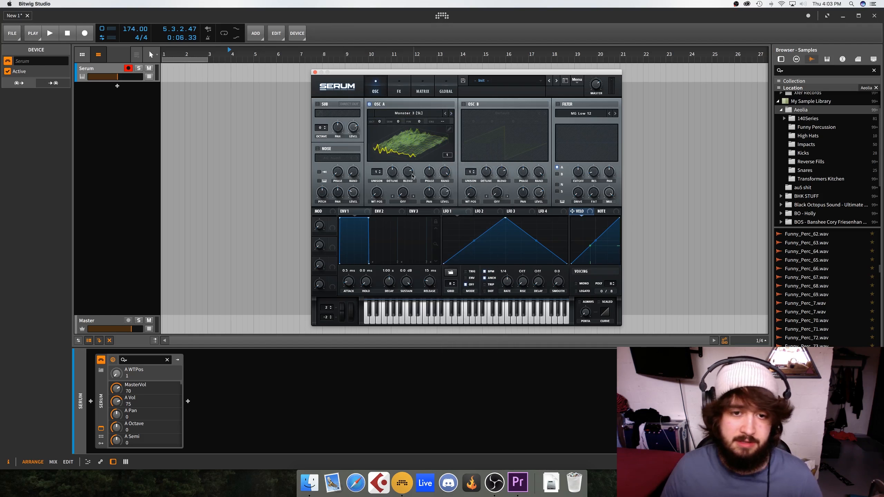
- Step oscillator A back to the Monster 1 [SL] wavetable and sweep its WT position up to 256
left_click_drag(377, 193, 387, 148)
left_click(446, 113)
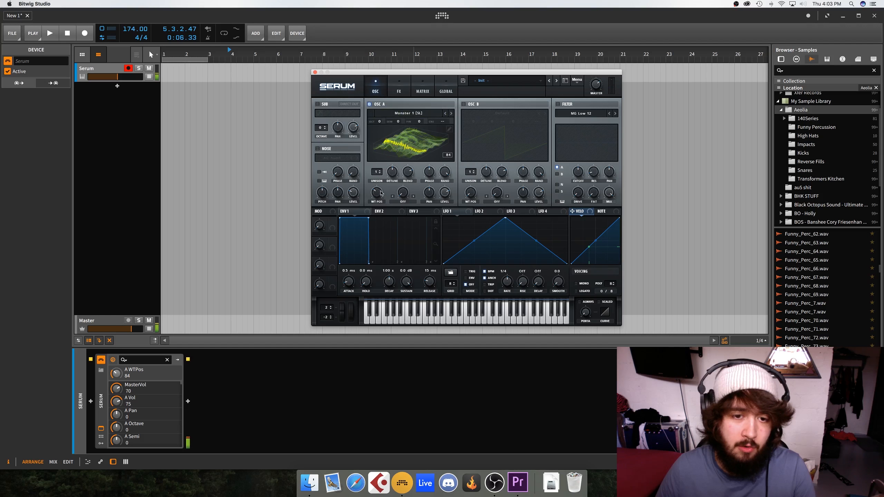
left_click_drag(377, 193, 391, 136)
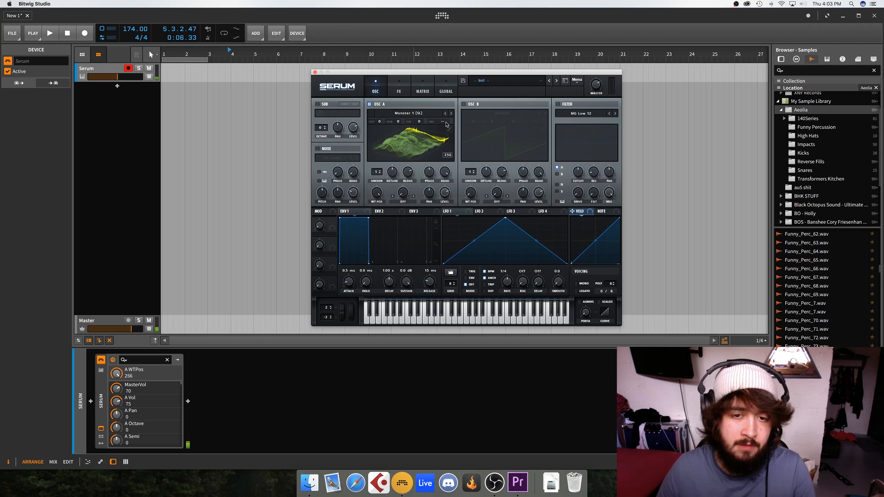
- Load the Digital wavetable CrushWub in oscillator A, advance to Debussy, and sweep its WT position
left_click(414, 114)
mouse_move(402, 134)
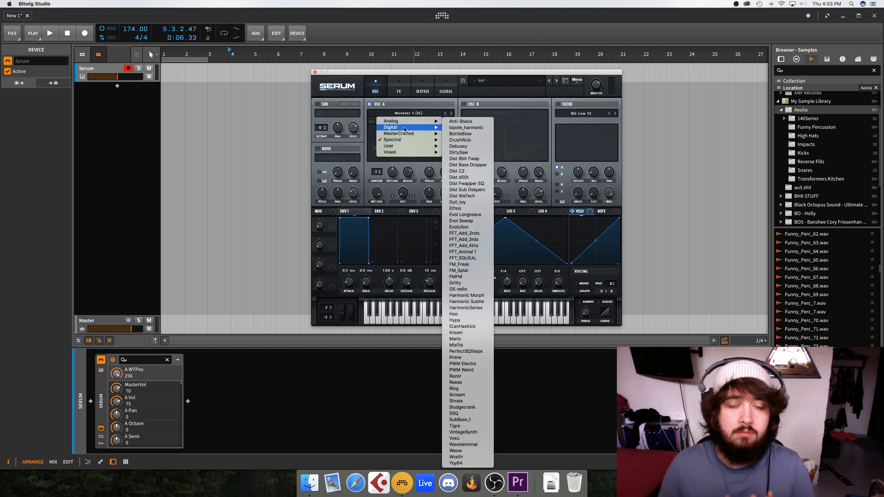
left_click(473, 140)
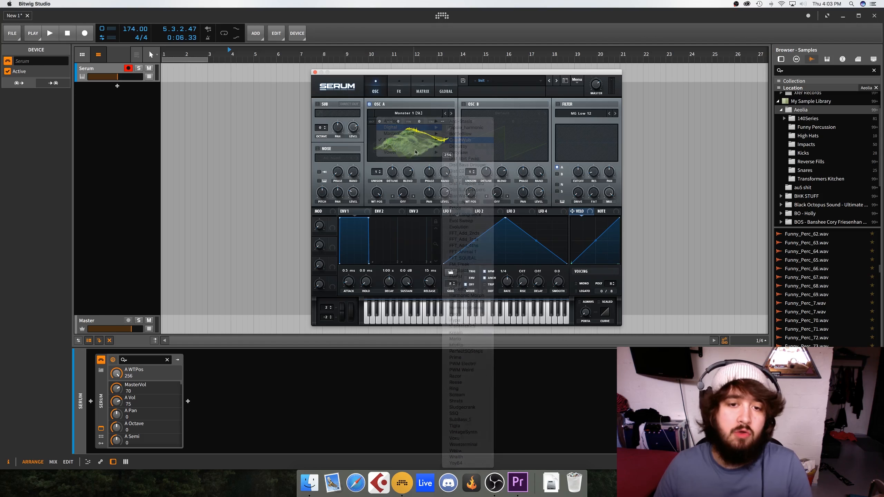
left_click(450, 115)
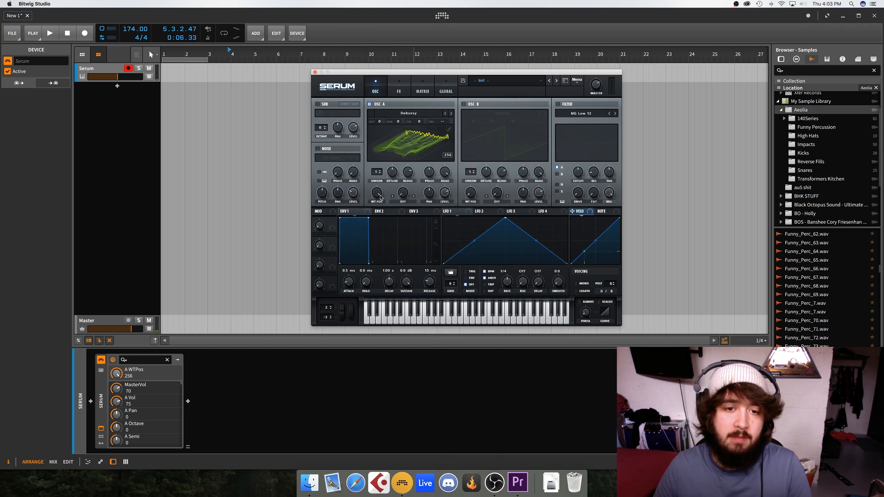
left_click_drag(379, 192, 457, 128)
- Advance oscillator A to the Dist 8bit Fwap wavetable with a 2D waveform display, and lower its WT position to 1
left_click(451, 114)
left_click(393, 152)
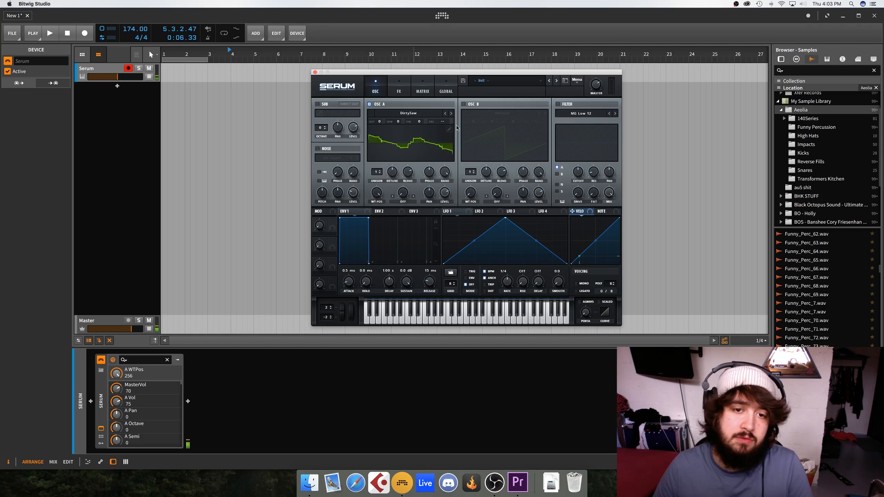
left_click(452, 114)
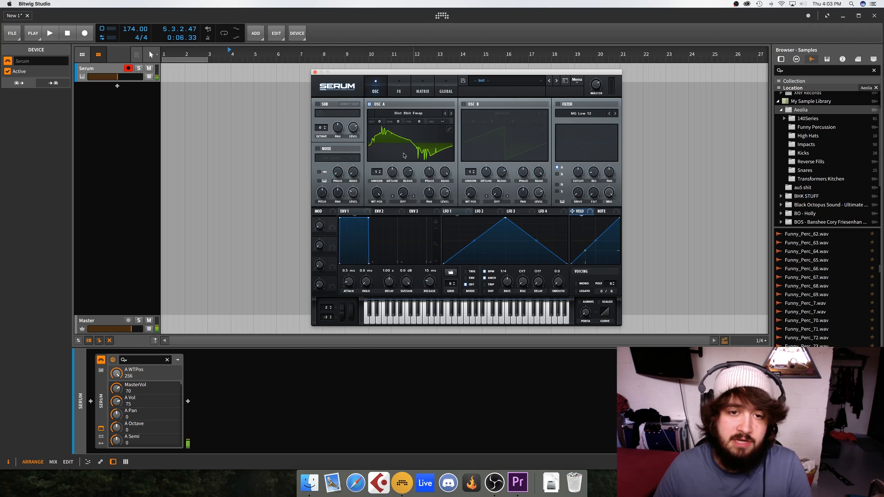
left_click_drag(377, 193, 405, 183)
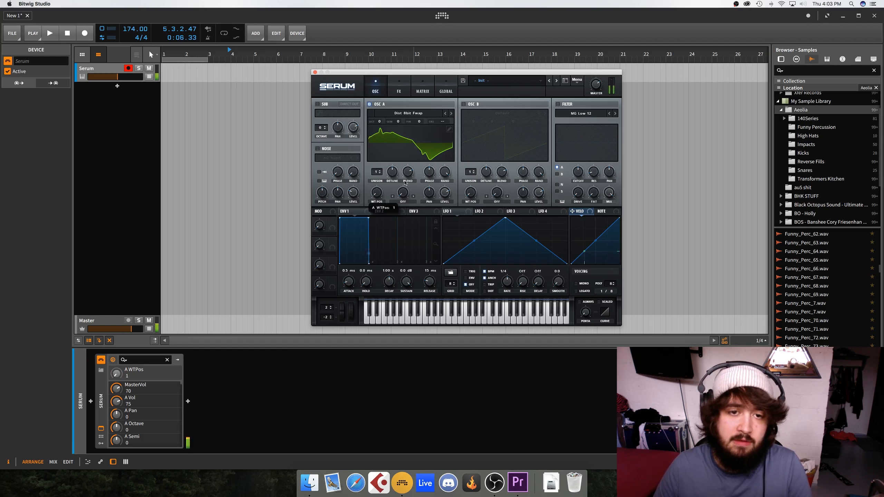
- Load the Spectral wavetable Monster 5 [SL] in oscillator A and raise its WT position to 246
left_click(412, 115)
mouse_move(409, 139)
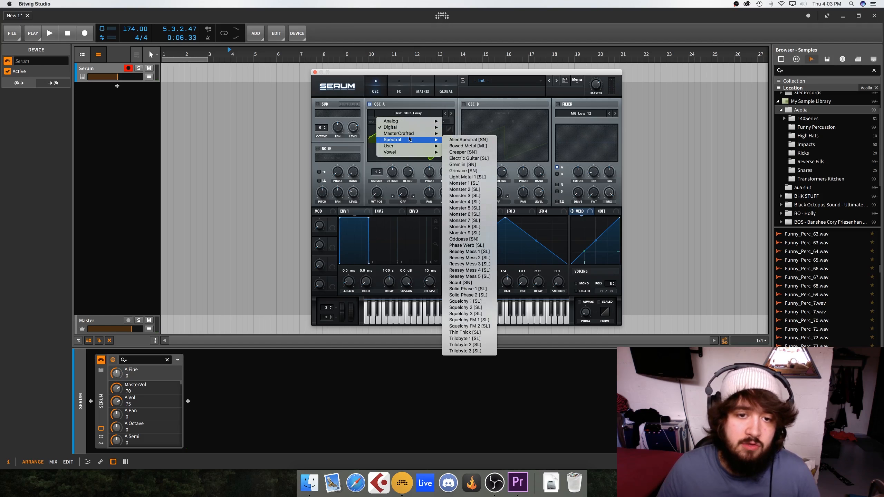
left_click(454, 210)
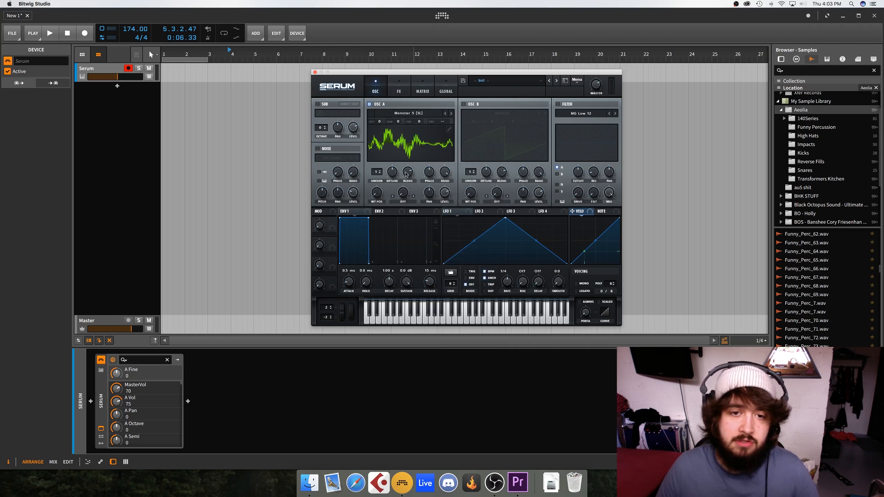
left_click(407, 133)
left_click_drag(382, 194, 401, 140)
left_click(414, 136)
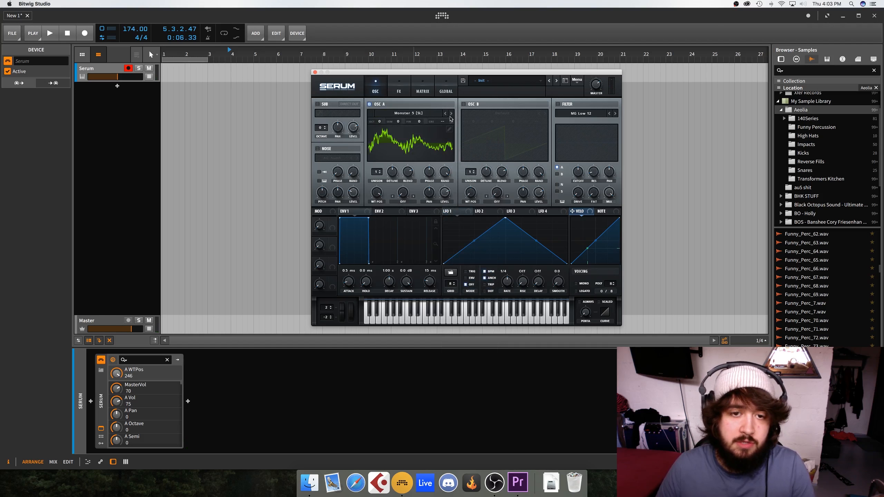
- Load the Vowel wavetable DudaChoir in oscillator A with WT position 256, and raise the master volume to 100
left_click(432, 114)
mouse_move(406, 149)
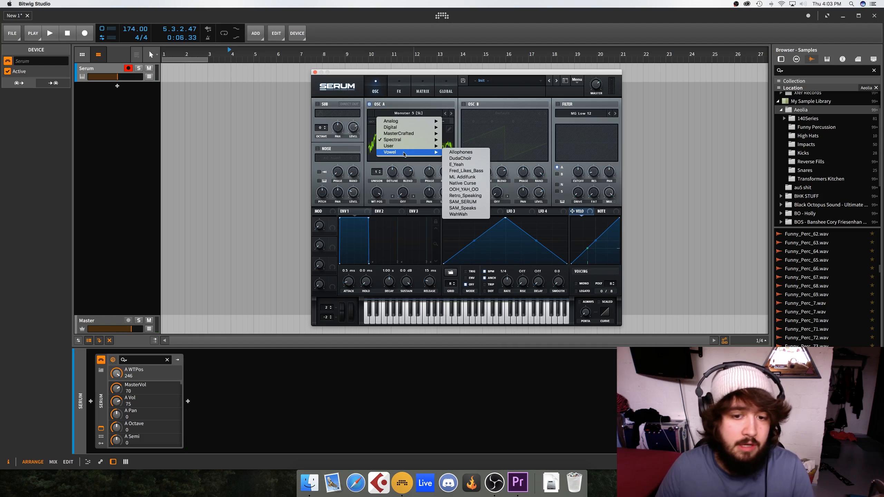
left_click(460, 158)
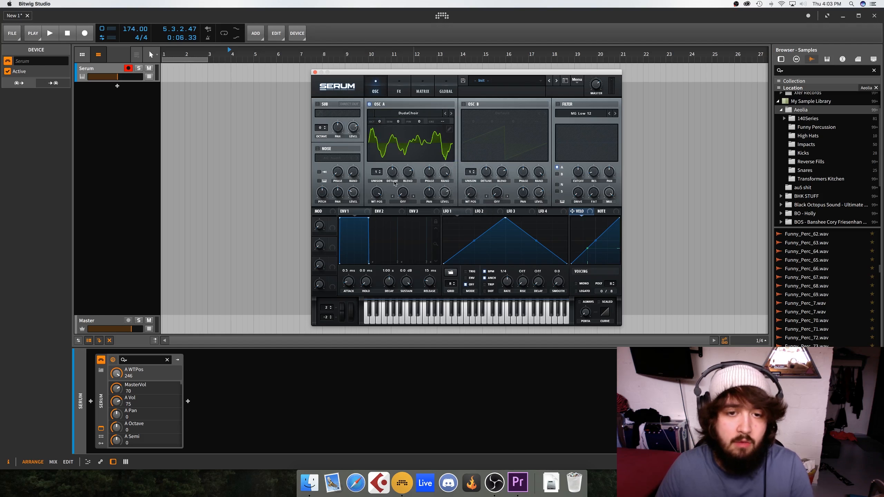
left_click_drag(377, 193, 495, 136)
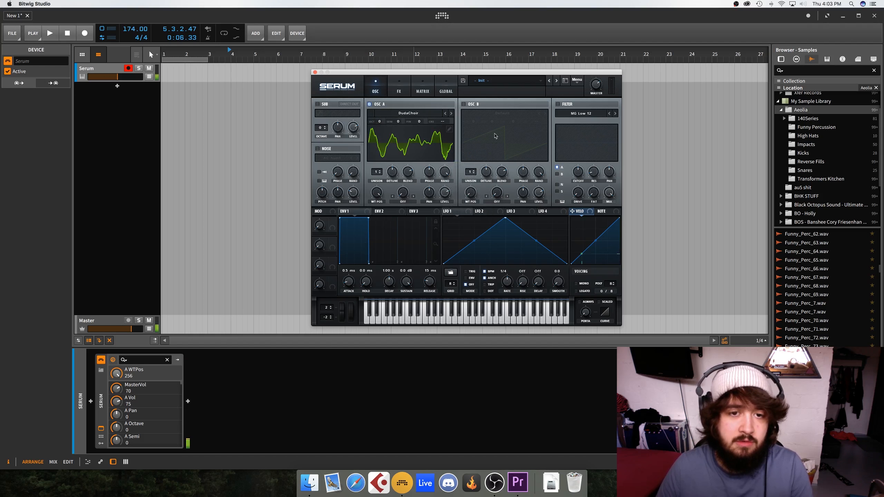
left_click_drag(594, 84, 545, 75)
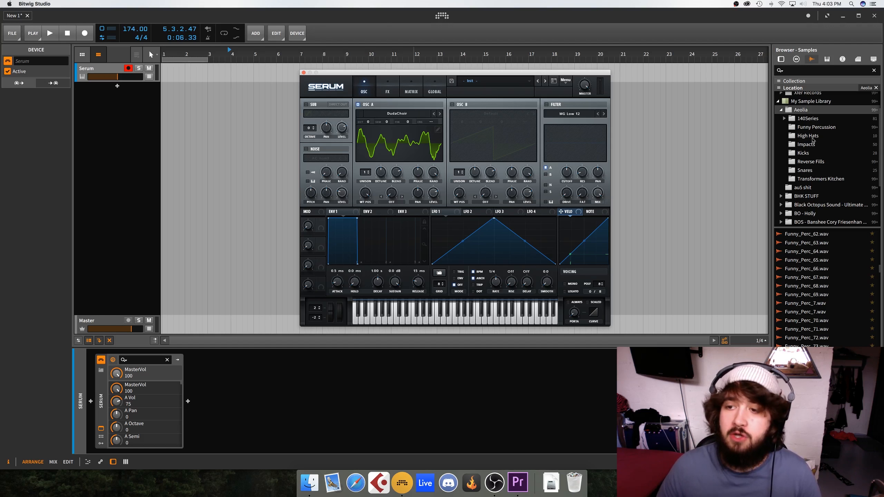
- Audition percussion, hi-hat and reverse samples in the 140Series folder, including Funny_Perc_9.wav, Reverse_2.wav and Reverse_10.wav
left_click(808, 118)
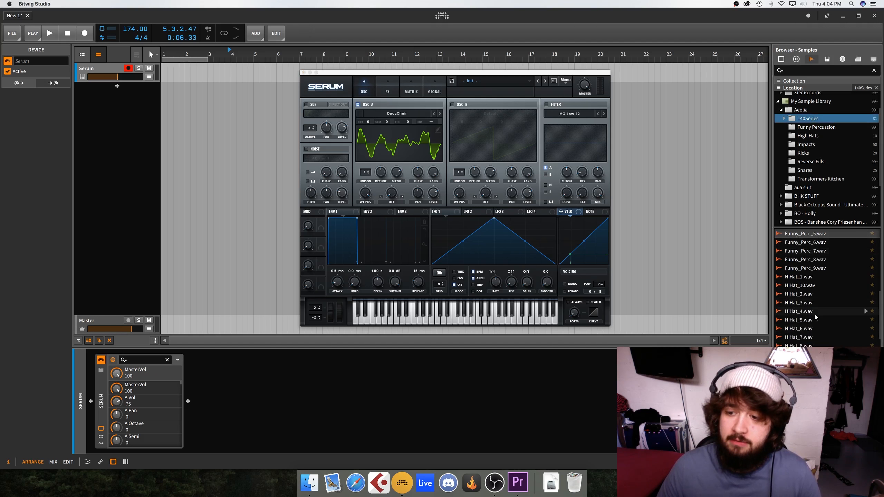
left_click(803, 250)
left_click(802, 261)
left_click(801, 269)
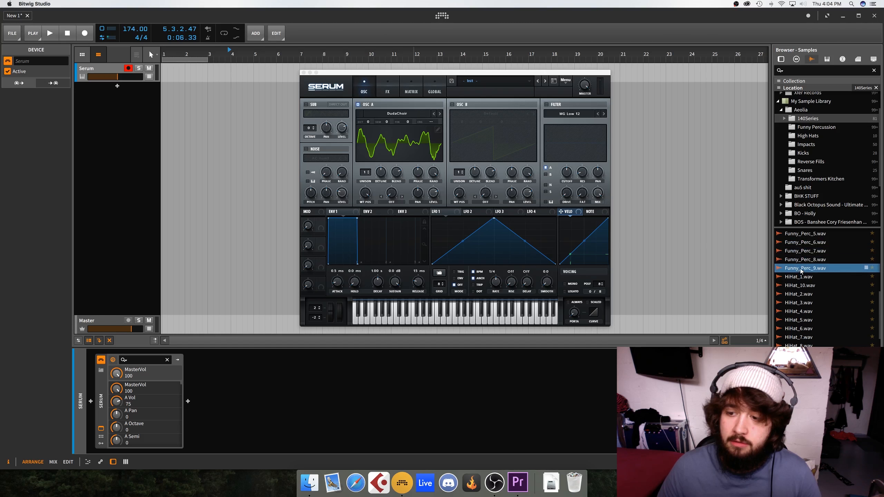
left_click(802, 296)
scroll(803, 302, "down", 5)
left_click(802, 301)
left_click(801, 334)
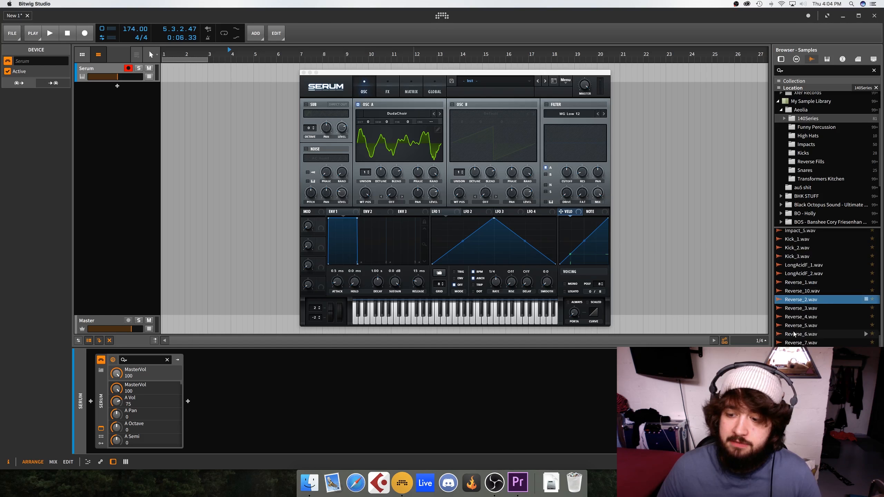
left_click(802, 291)
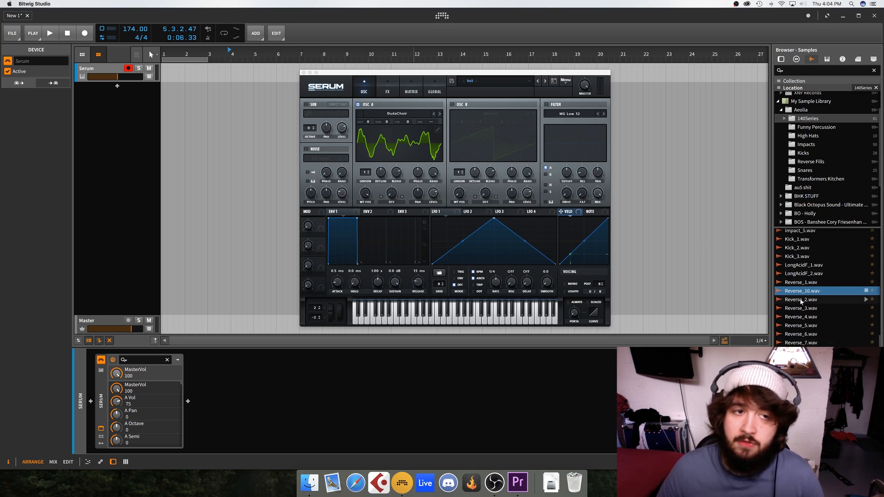
- Look through the 140Series sample list from the hi-hats down to the Simple_DrumLoop files, selecting Reverse_10.wav along the way
scroll(801, 301, "up", 1)
scroll(801, 302, "up", 5)
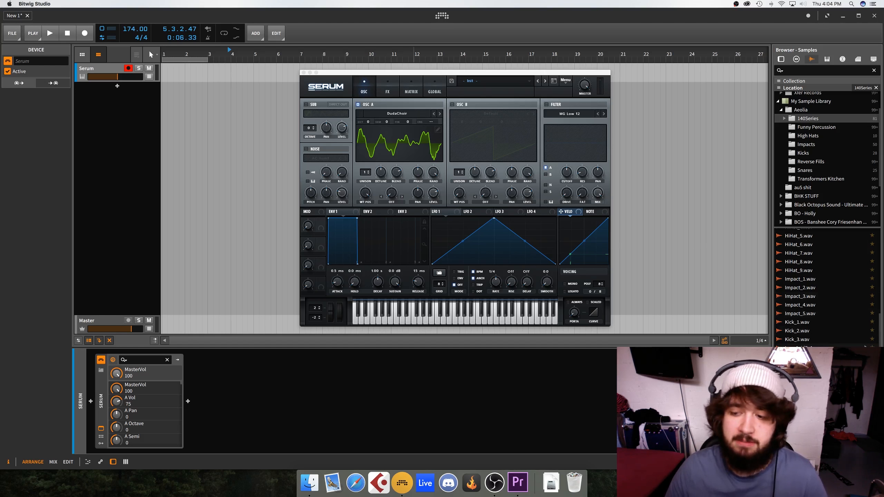
scroll(815, 333, "down", 3)
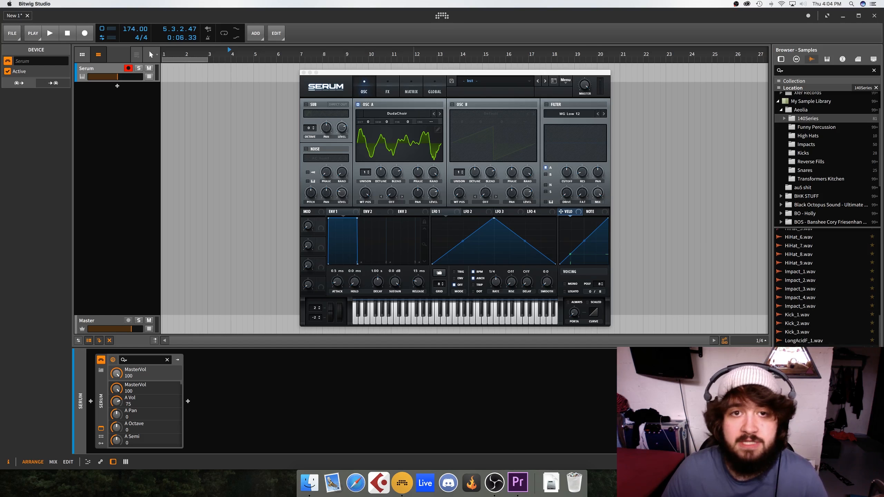
left_click(815, 332)
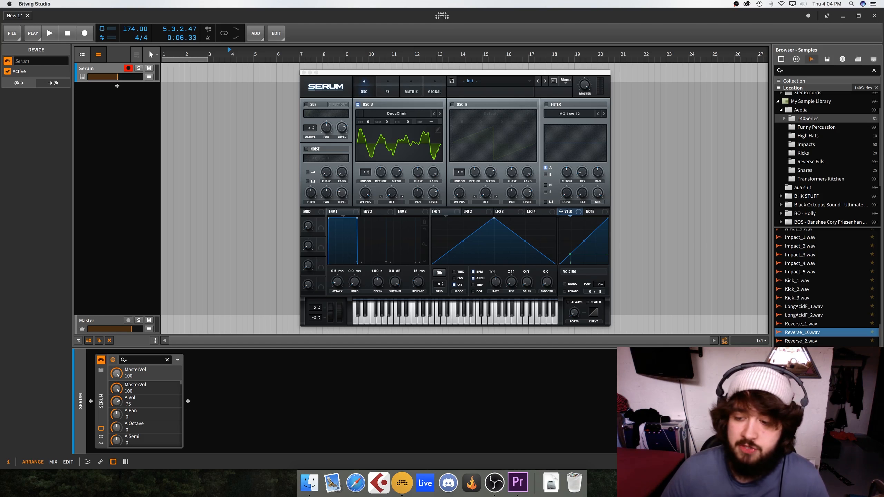
left_click(802, 376)
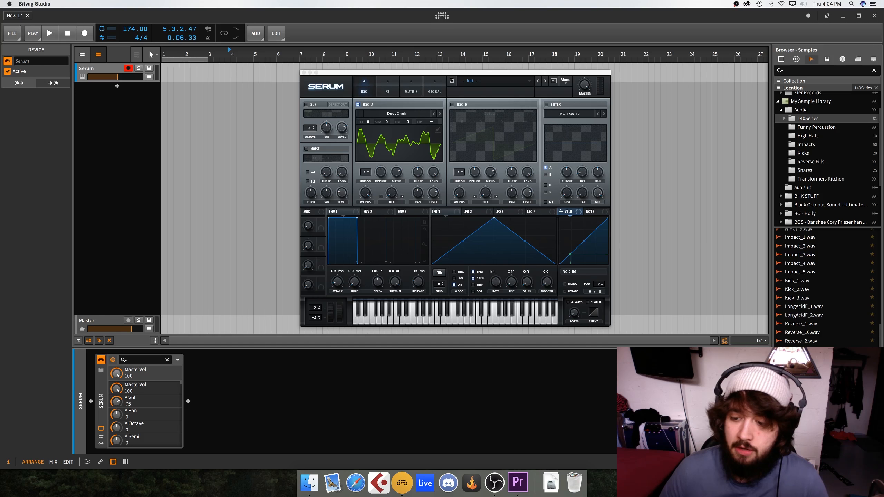
scroll(826, 343, "down", 5)
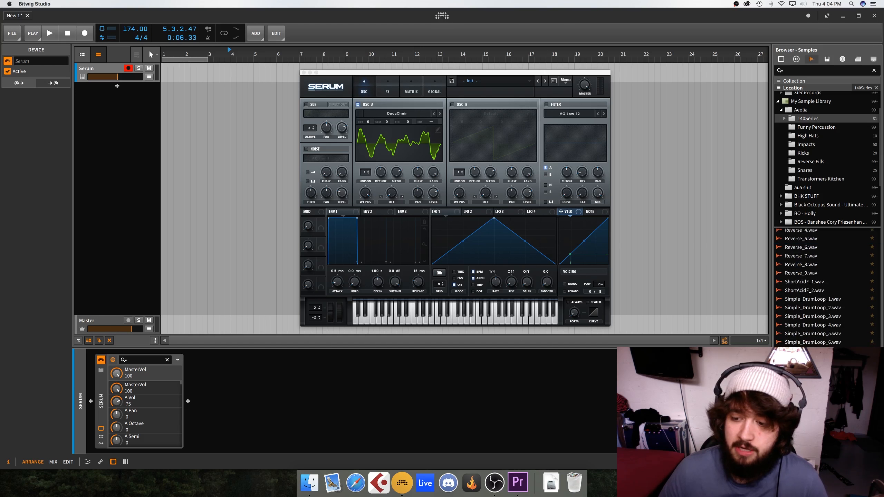
- Audition Simple_DrumLoop_6.wav, Simple_DrumLoop_3.wav, ShortAcidF_2.wav, Reverse_2.wav and Reverse_10.wav from the 140Series folder
scroll(811, 287, "down", 2)
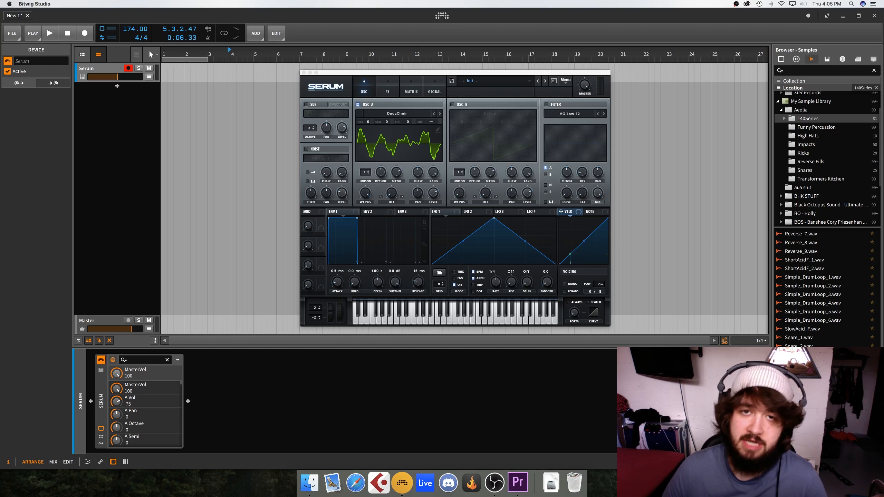
left_click(826, 319)
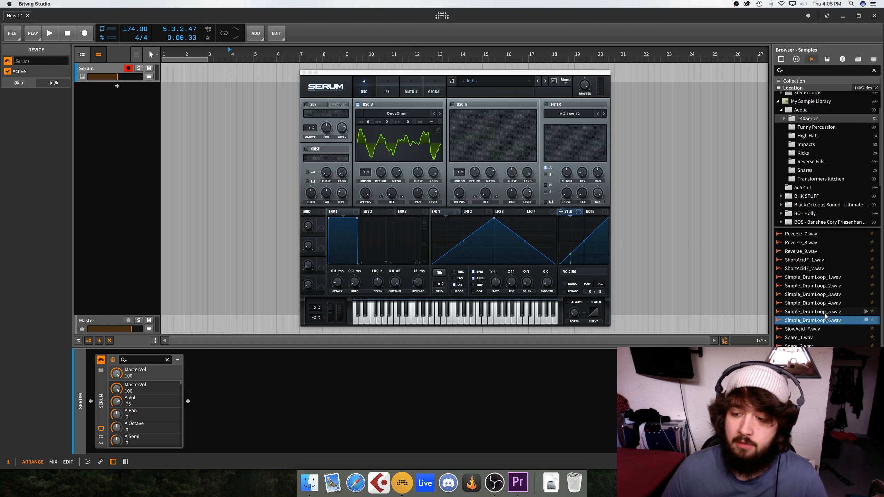
left_click(821, 293)
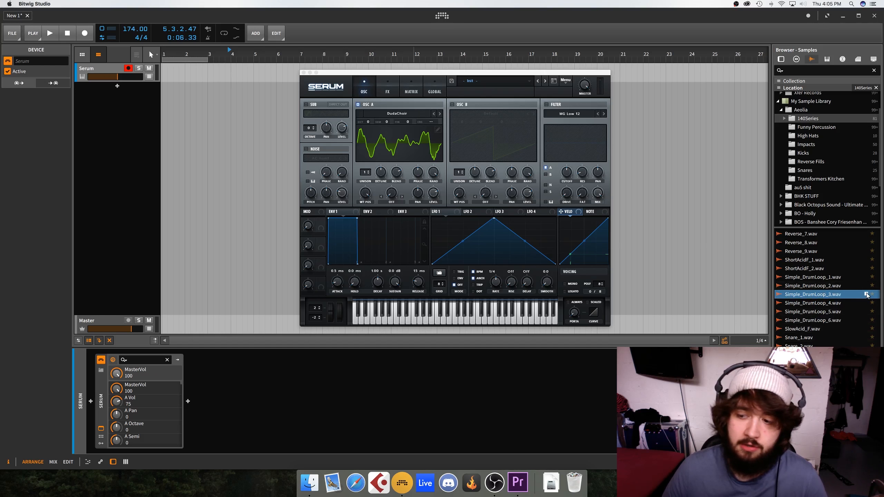
left_click(797, 268)
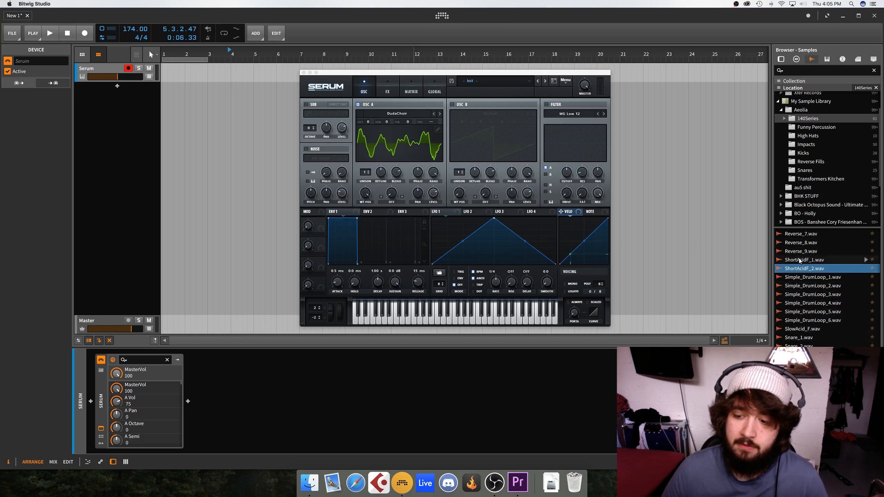
scroll(799, 261, "up", 5)
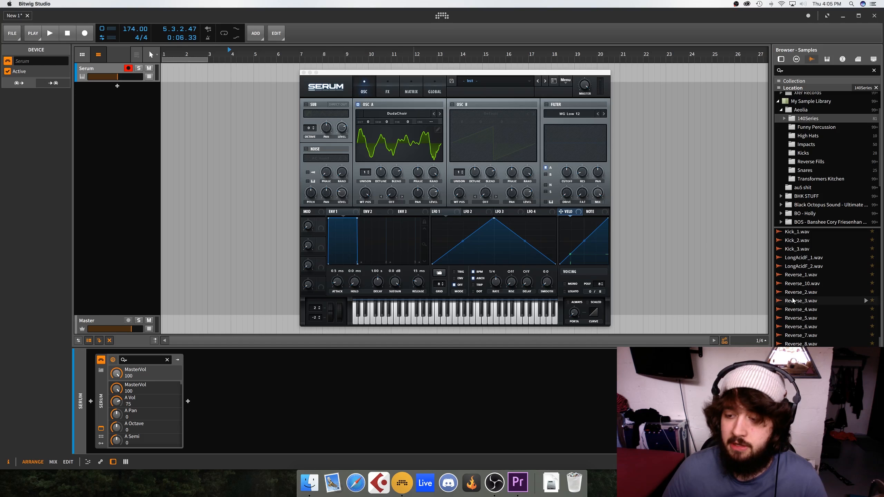
left_click(794, 295)
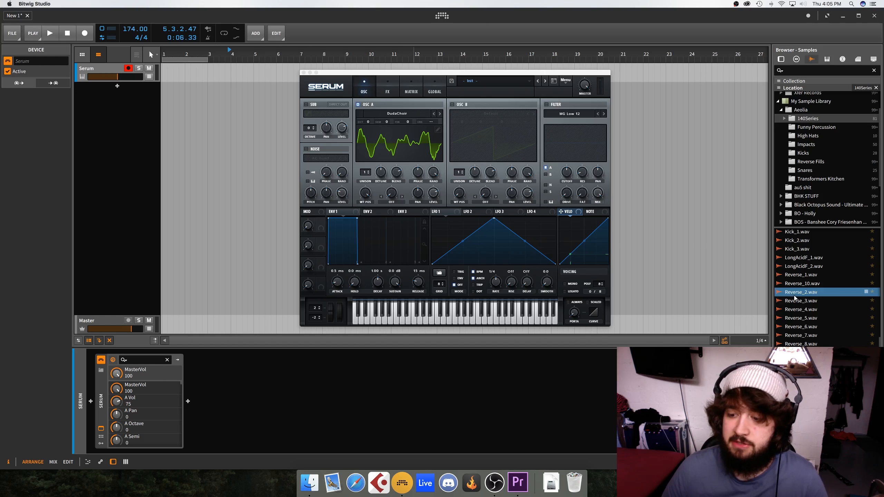
left_click(801, 286)
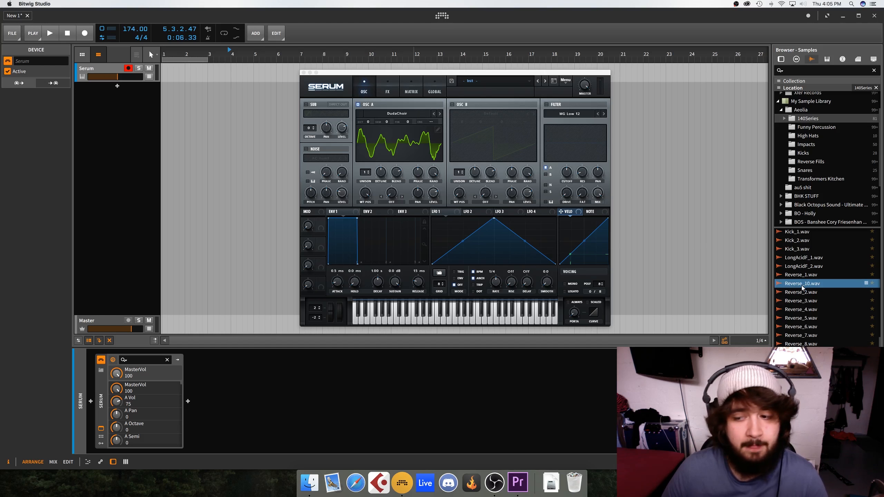
- Compare the wavetable import options for Reverse_10.wav over oscillator A, from dynamic pitch to FFT 2048, without importing it
left_click_drag(518, 180, 425, 149)
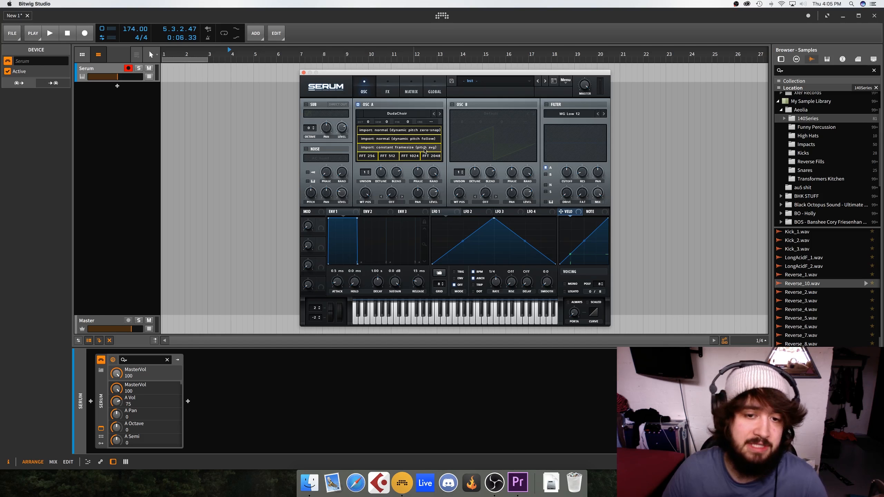
left_click_drag(425, 150, 434, 160)
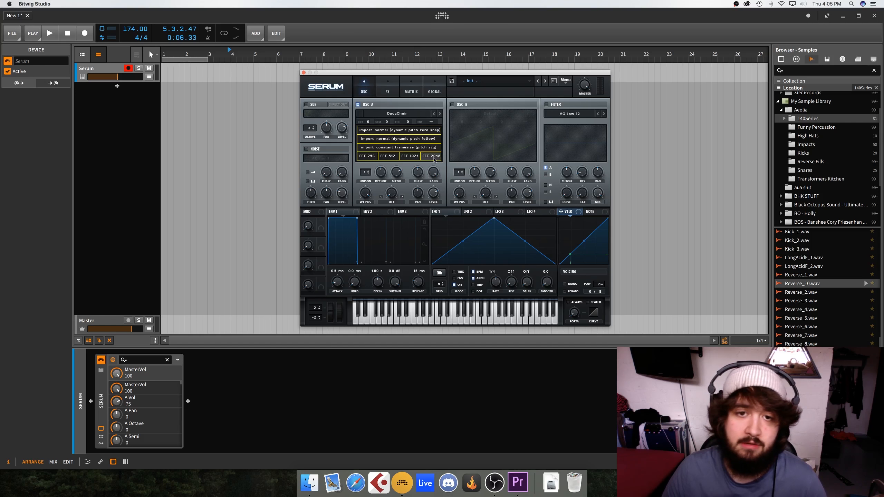
left_click_drag(435, 160, 435, 160)
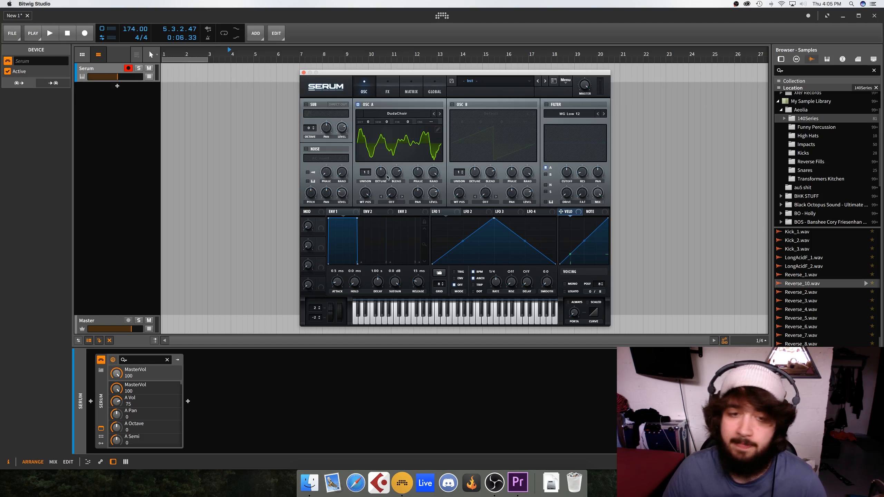
- View the DudaChoir waveform in oscillator A's wavetable editor and return to the main oscillator view
left_click(413, 143)
left_click(413, 143)
left_click(438, 129)
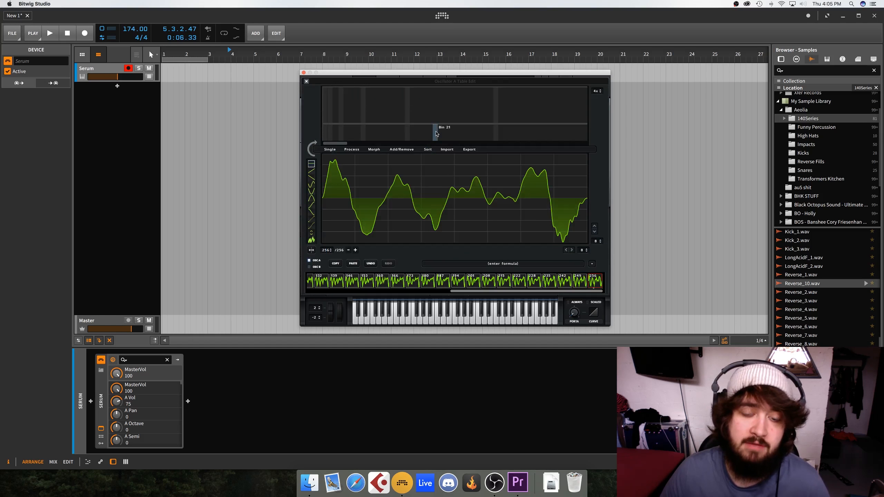
left_click(306, 81)
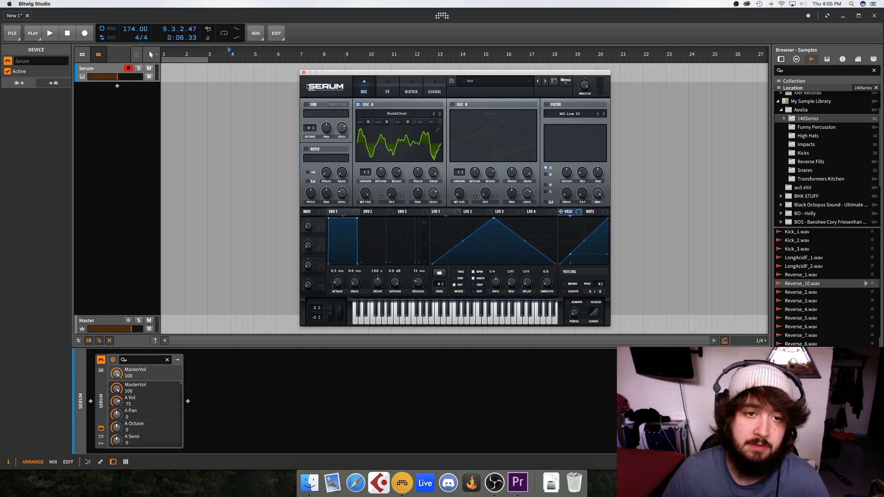
left_click(410, 140)
left_click(437, 130)
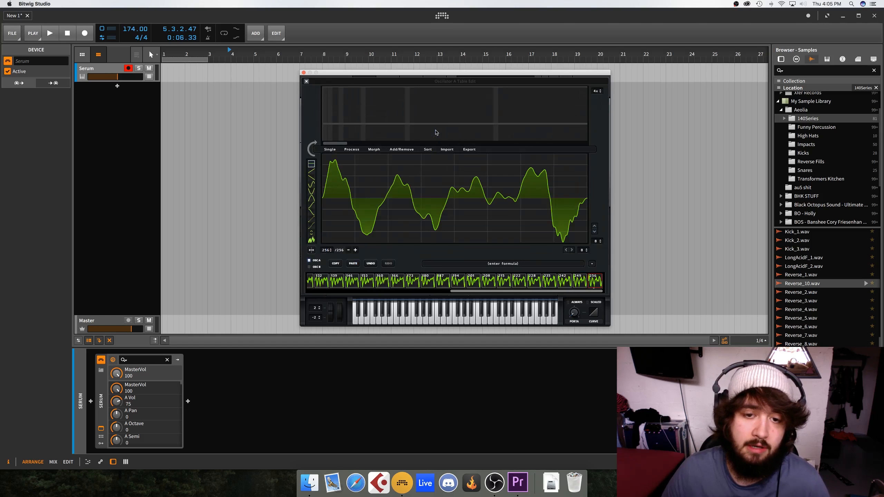
left_click(306, 82)
left_click(427, 147)
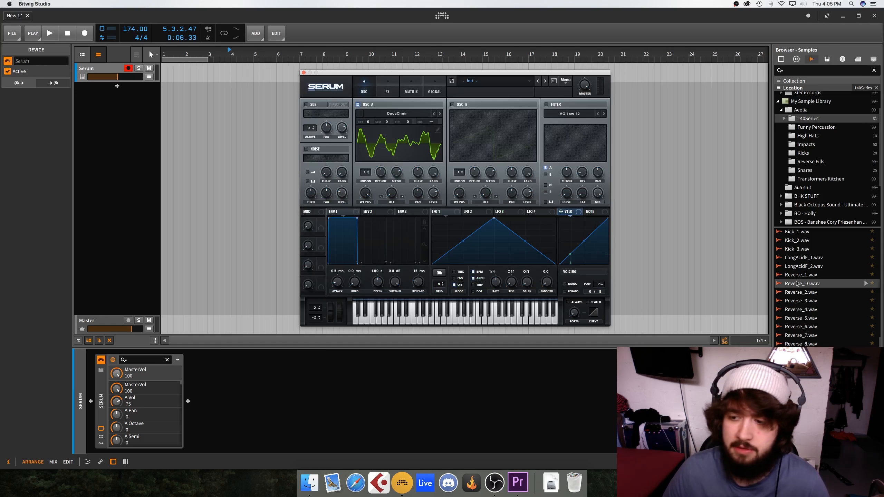
- Import Reverse_10.wav into oscillator A with constant framesize (pitch avg) and sweep the WT position down to 1
left_click_drag(798, 284, 389, 150)
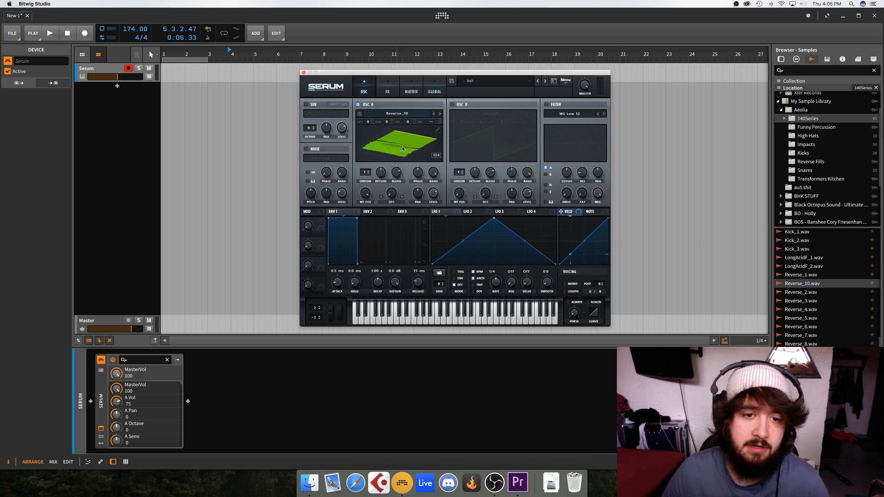
left_click(403, 149)
left_click_drag(365, 193, 359, 217)
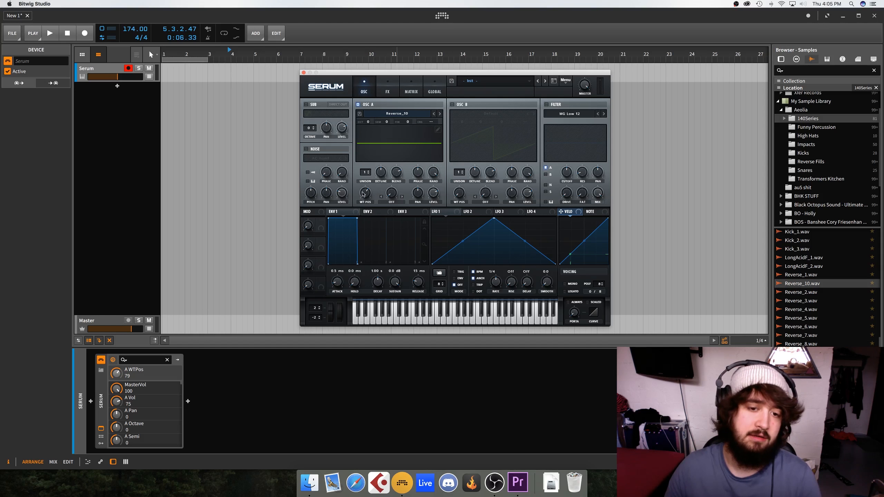
left_click_drag(363, 194, 356, 238)
left_click(383, 157)
left_click(384, 148)
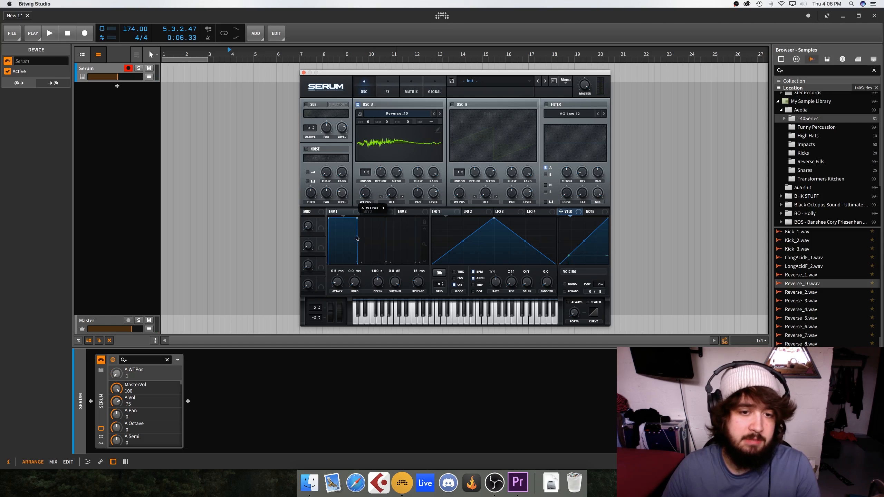
- Inspect the opening frames of the Reverse_10 wavetable in the wavetable editor and close the editor
left_click(438, 129)
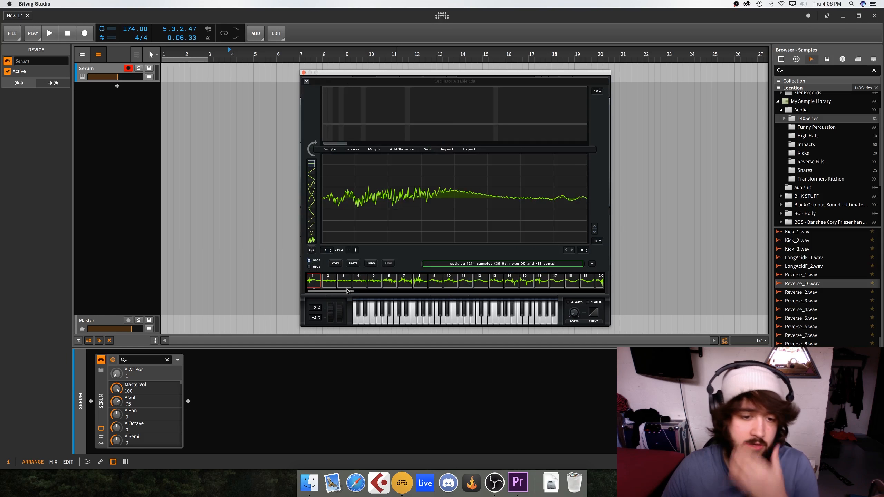
left_click_drag(349, 292, 298, 129)
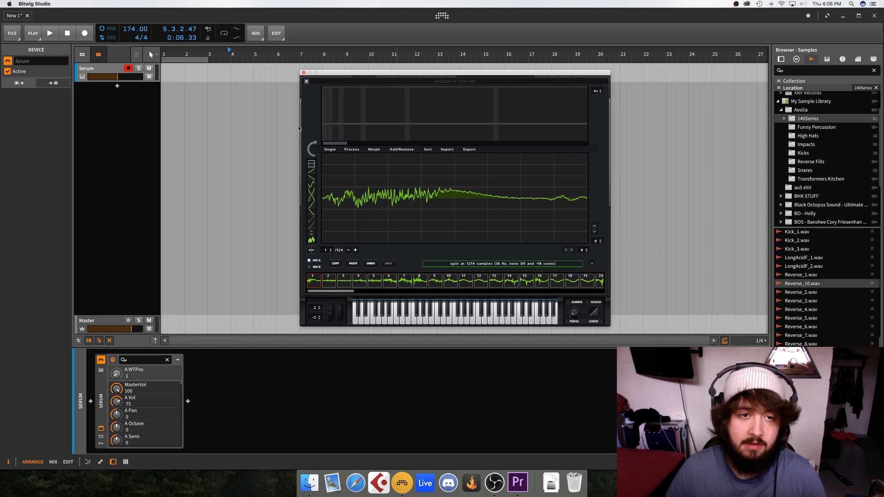
left_click(306, 81)
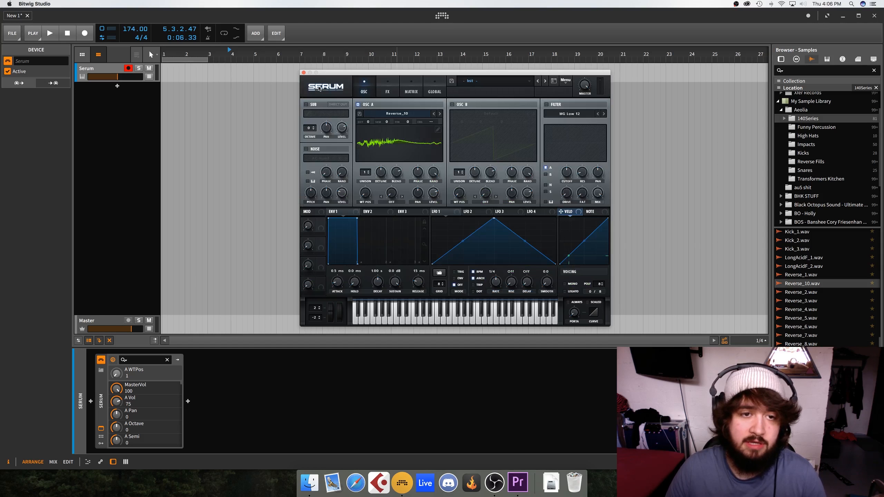
left_click(410, 141)
left_click(410, 141)
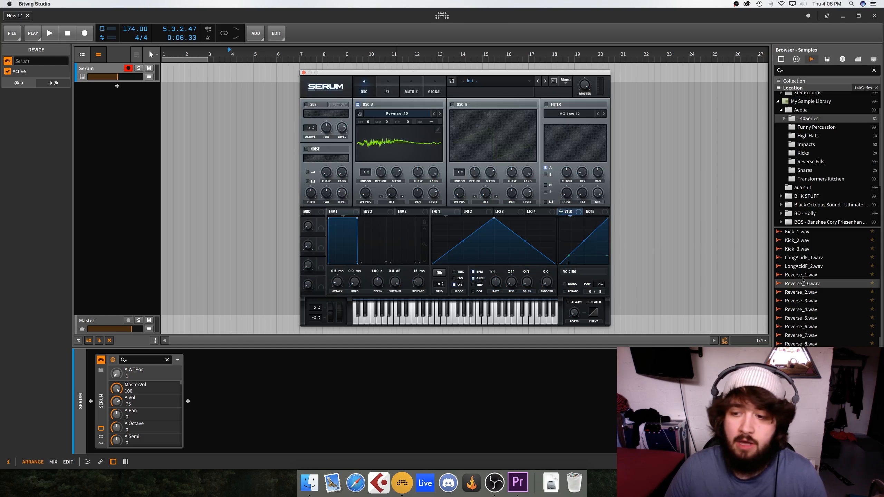
- Review the import options for Reverse_10.wav over oscillator A again, and sweep the WT position through the early frames back to 1
left_click_drag(803, 282, 429, 159)
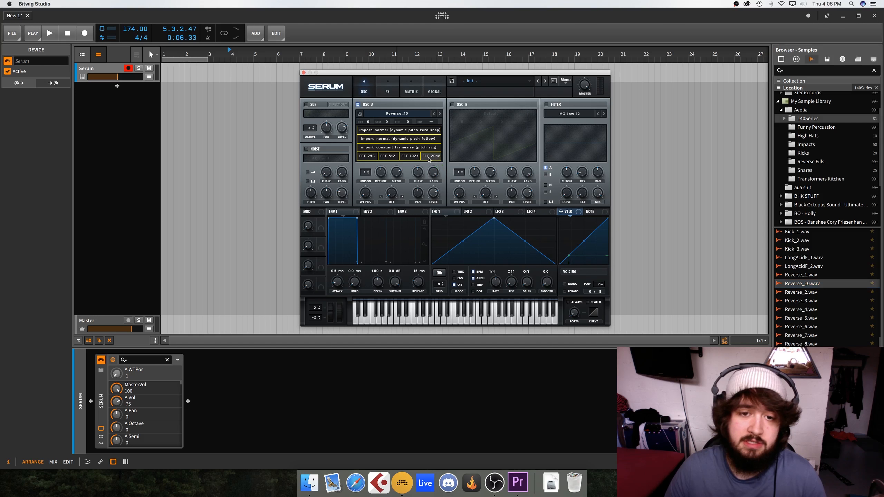
left_click(420, 156)
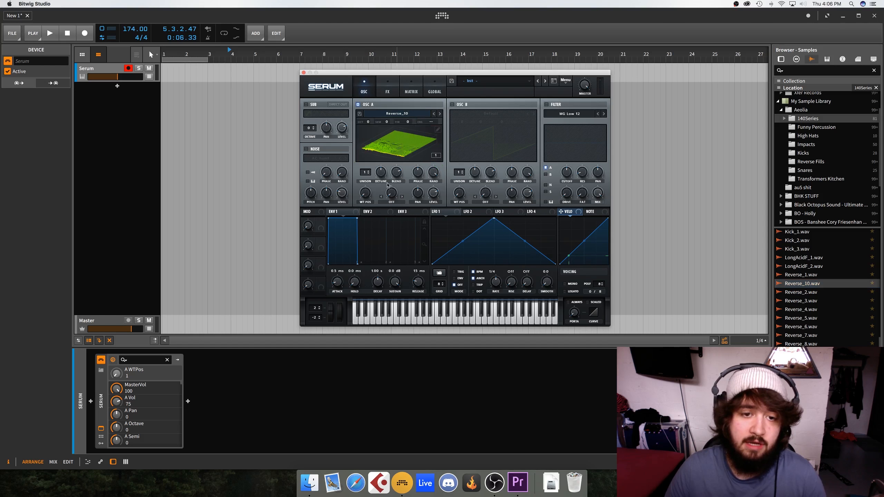
mouse_move(370, 196)
left_mouse_down()
mouse_move(371, 179)
mouse_move(365, 208)
left_mouse_up()
left_click(394, 153)
left_click_drag(820, 283, 430, 149)
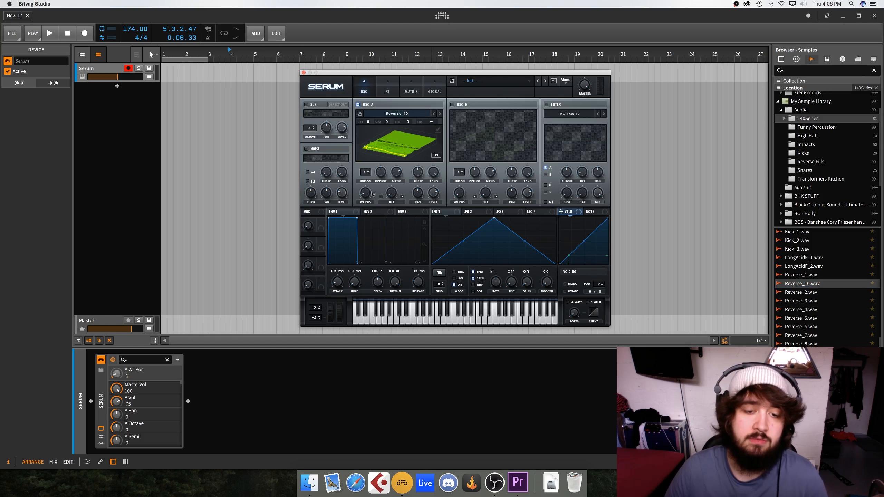
left_click_drag(372, 195, 372, 202)
- Examine the Reverse_10 frames through to frame 124 in the wavetable editor, select frame 31, and close the editor
left_click(437, 129)
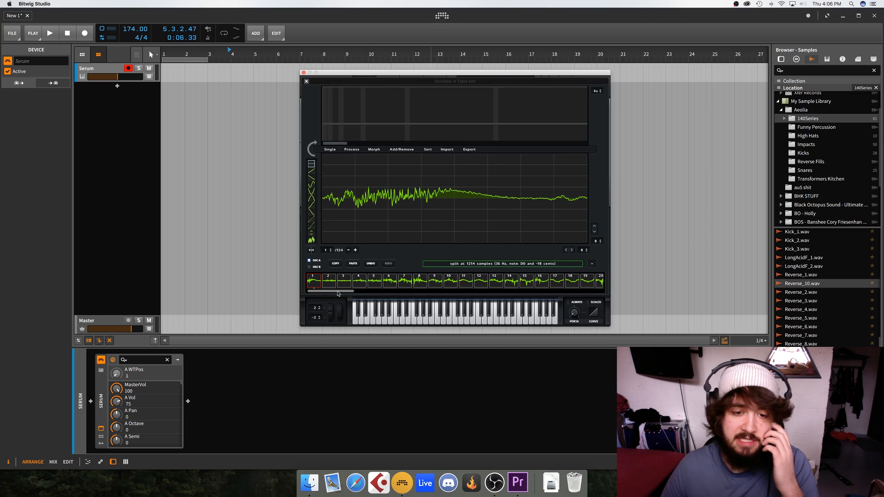
left_click_drag(343, 291, 623, 287)
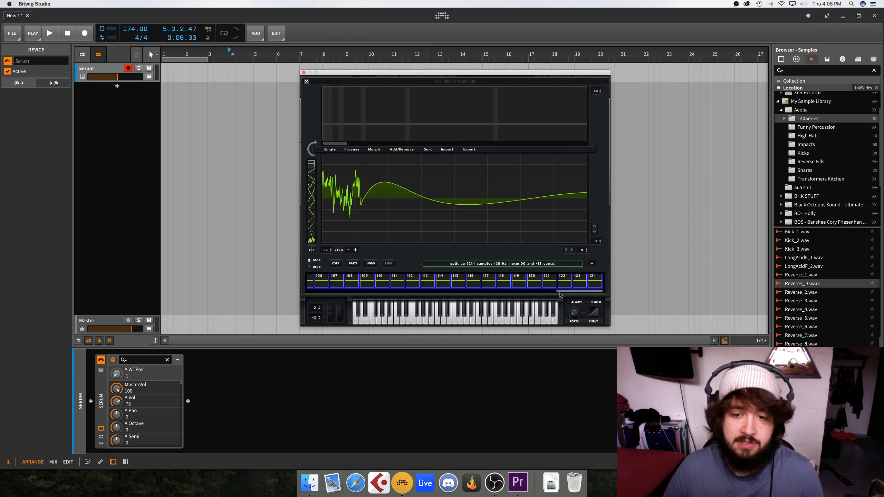
left_click_drag(561, 295, 360, 295)
left_click(457, 287)
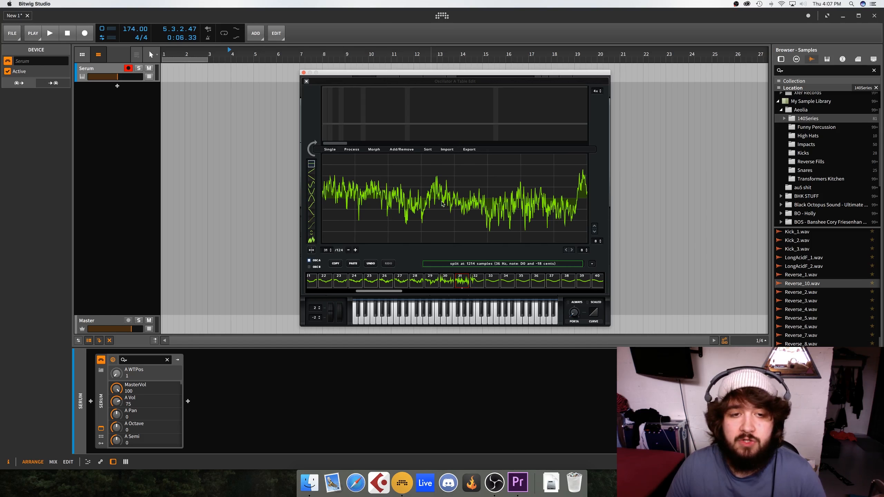
left_click(307, 81)
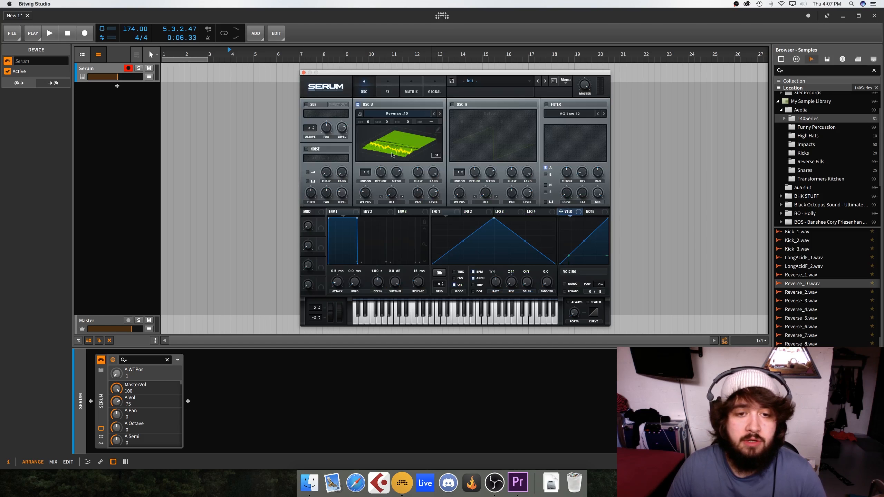
- Sweep oscillator A's WT position through 36 to 19 and reopen the wavetable editor at the first frames
mouse_move(365, 193)
left_mouse_down()
mouse_move(366, 209)
mouse_move(370, 196)
left_mouse_up()
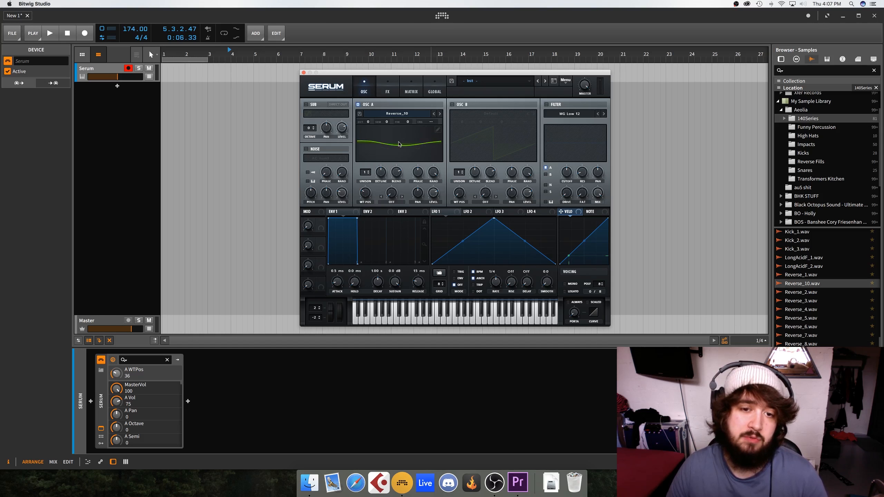
left_click(438, 130)
left_click_drag(348, 291, 327, 293)
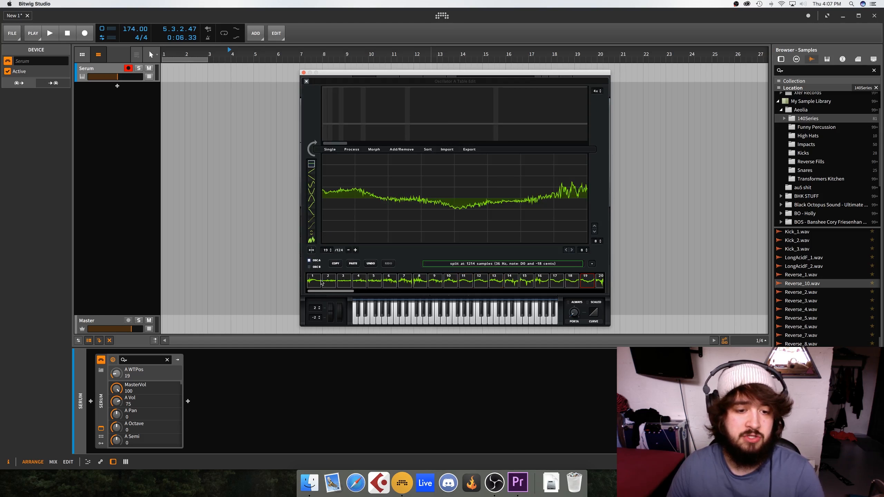
- Compare individual Reverse_10 frames in the wavetable editor, including frames 1, 4, 2 and 8, and look over frames 23 to 41
left_click(316, 281)
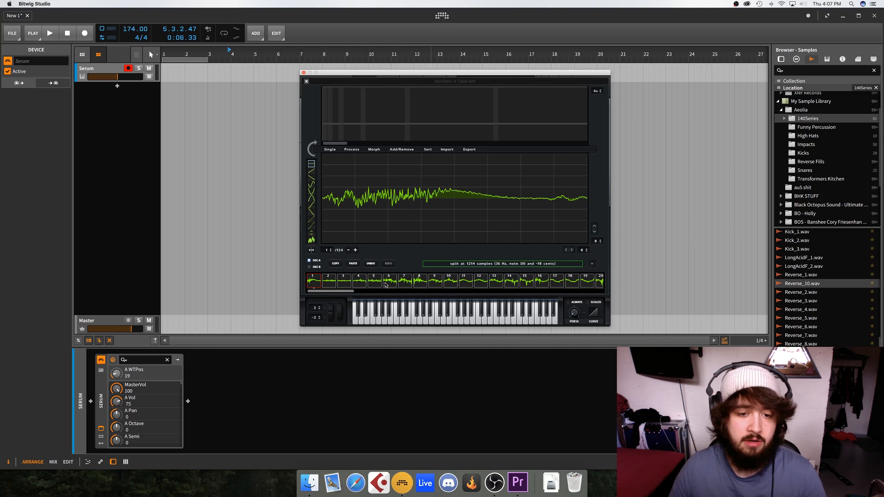
left_click(357, 283)
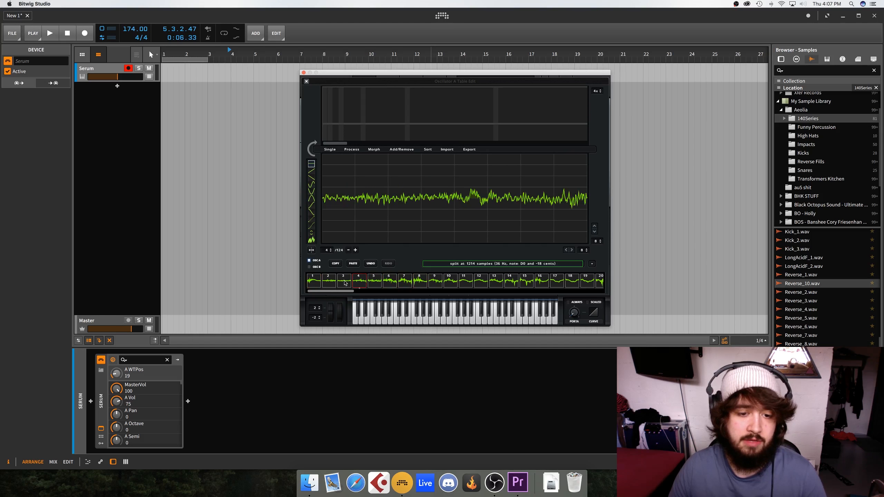
left_click(334, 284)
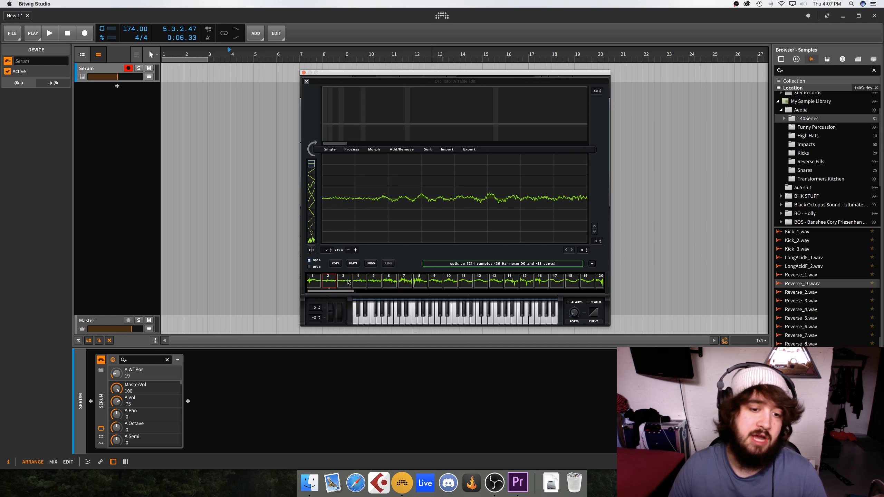
left_click(349, 283)
left_click(360, 282)
left_click(375, 282)
left_click(420, 282)
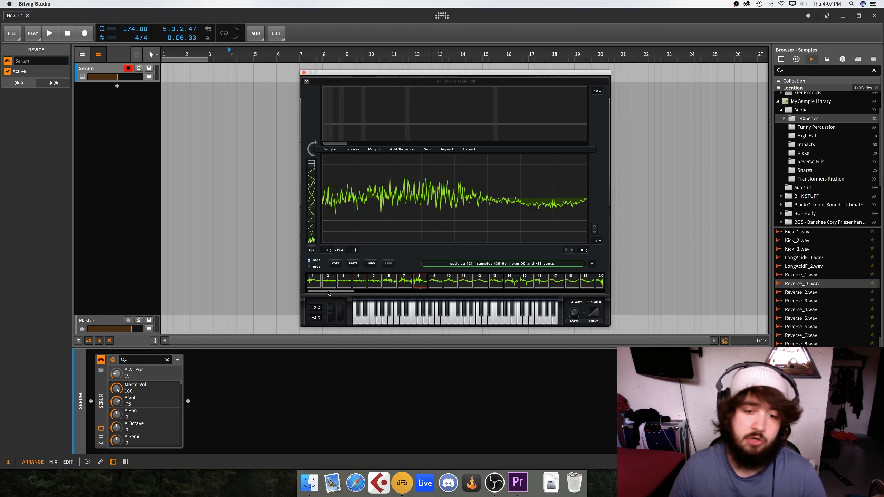
left_click_drag(329, 293, 416, 296)
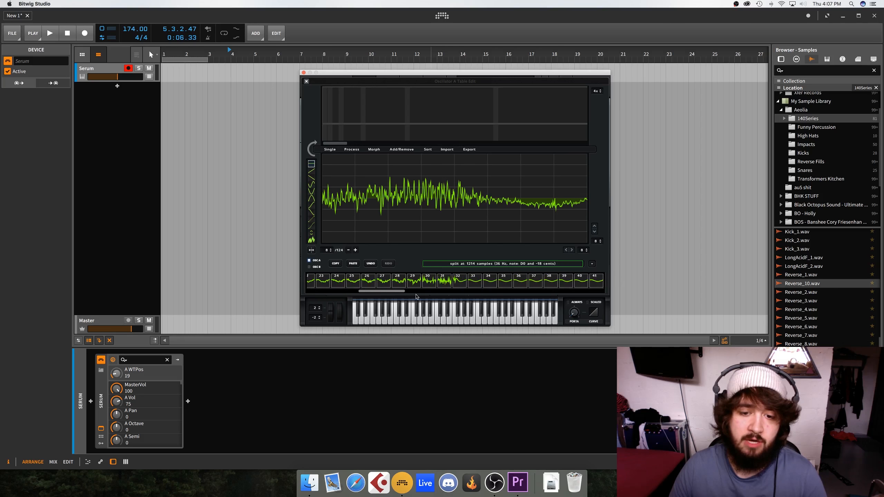
- Remove frame 32 and everything after it from the Reverse_10 wavetable
left_click(458, 282)
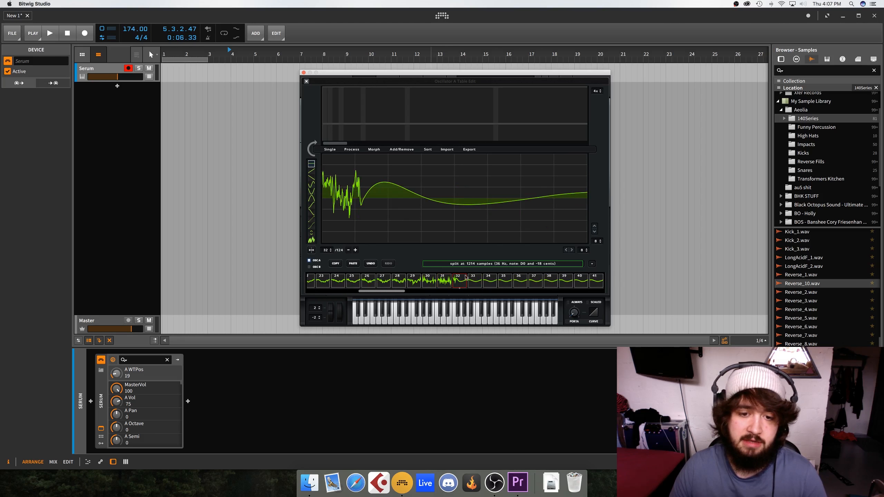
left_click(401, 149)
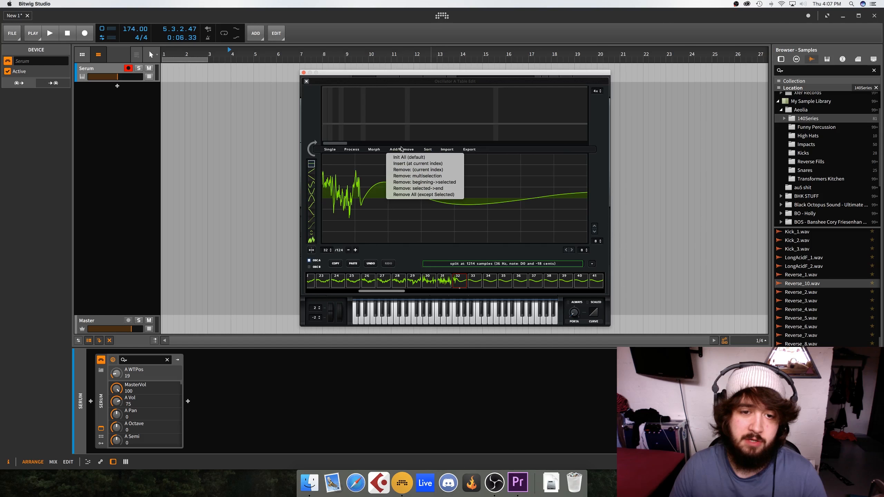
left_click(434, 189)
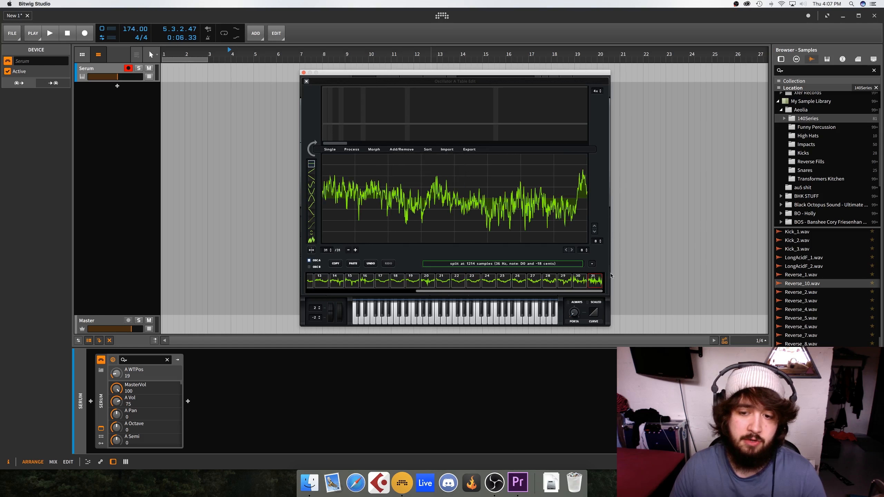
- Morph the Reverse_10 wavetable with Spectral (zero fund.phase), normalize each frame separately, and close the wavetable editor
left_click(374, 149)
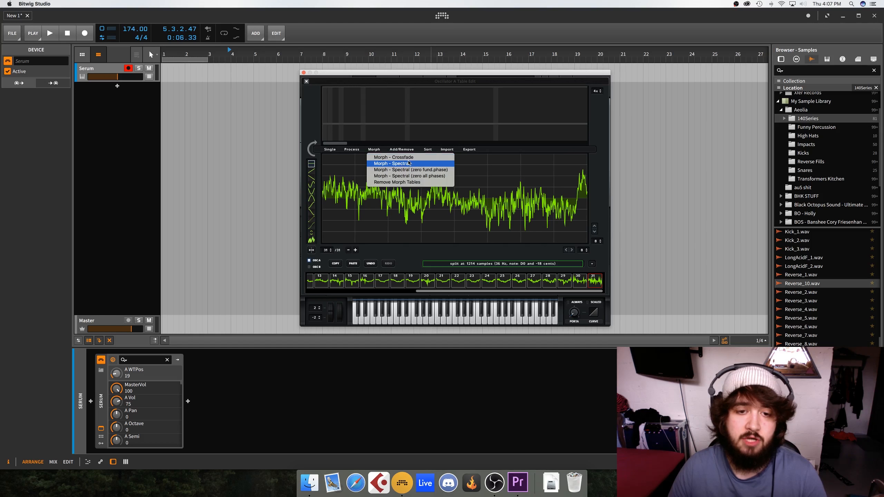
left_click(410, 170)
left_click(353, 149)
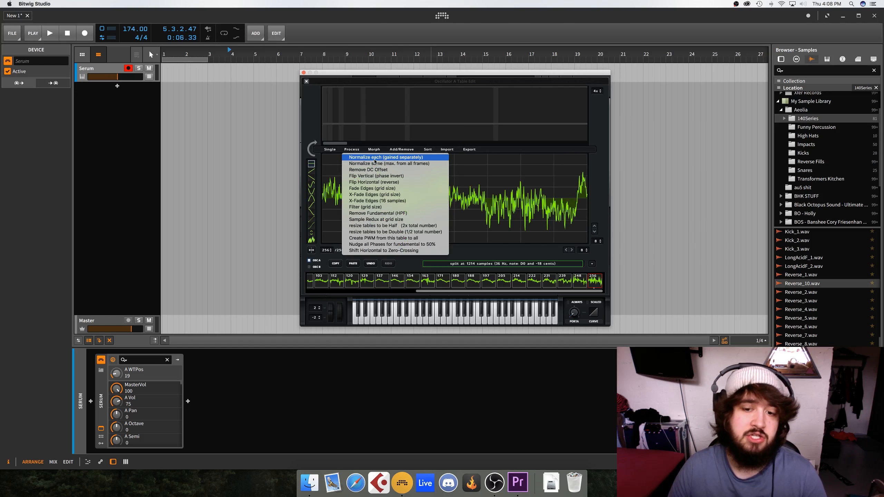
left_click(375, 158)
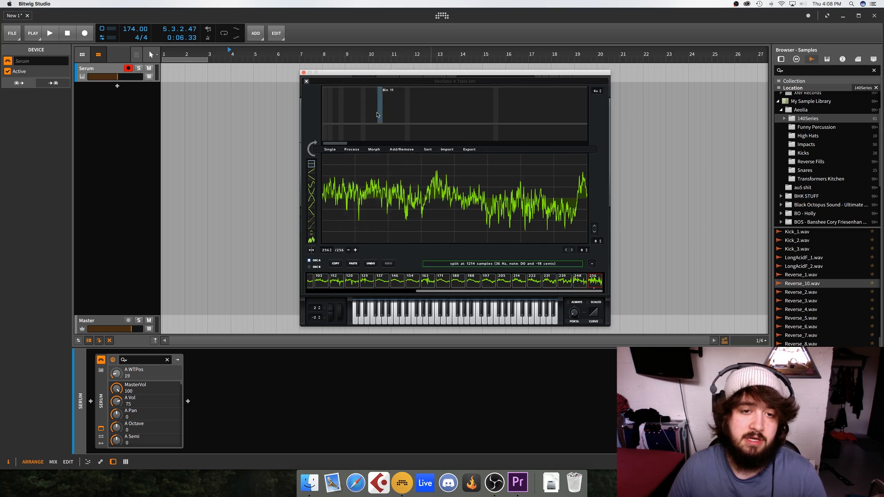
left_click(306, 81)
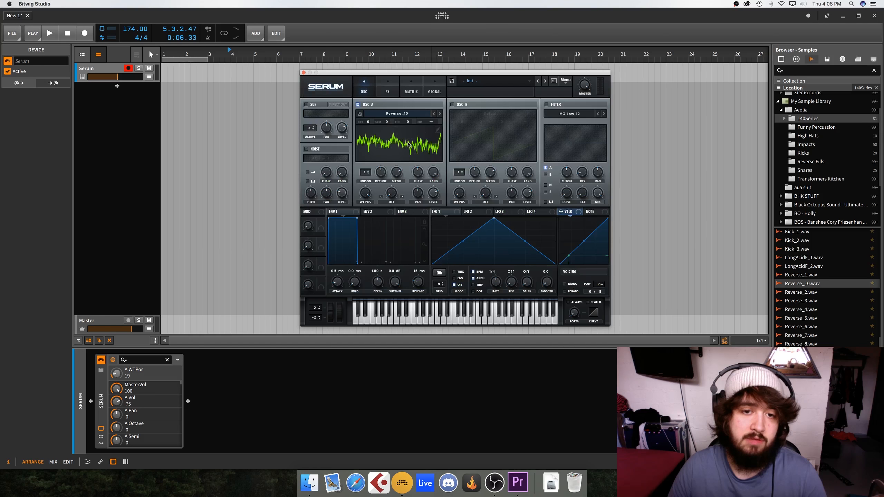
- Set oscillator A's WT position to 256 and apply the separately gained normalization to each wavetable frame again
mouse_move(369, 195)
left_mouse_down()
mouse_move(359, 282)
mouse_move(385, 174)
left_mouse_up()
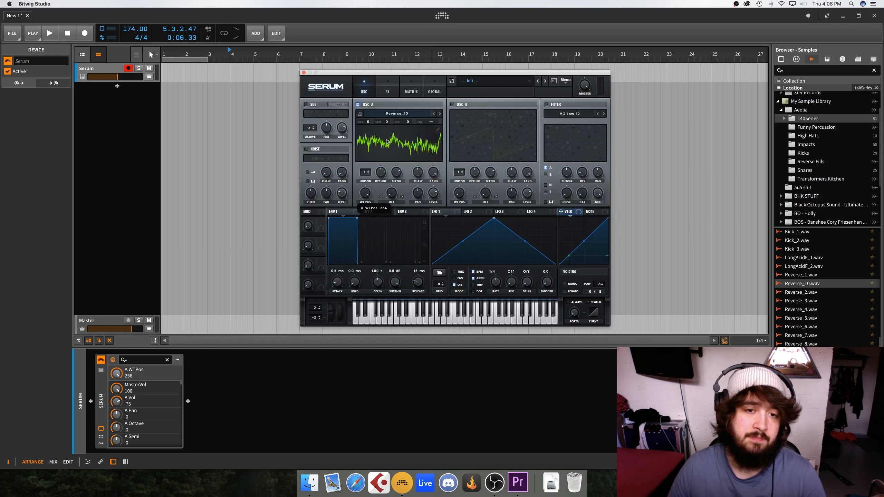
left_click(439, 130)
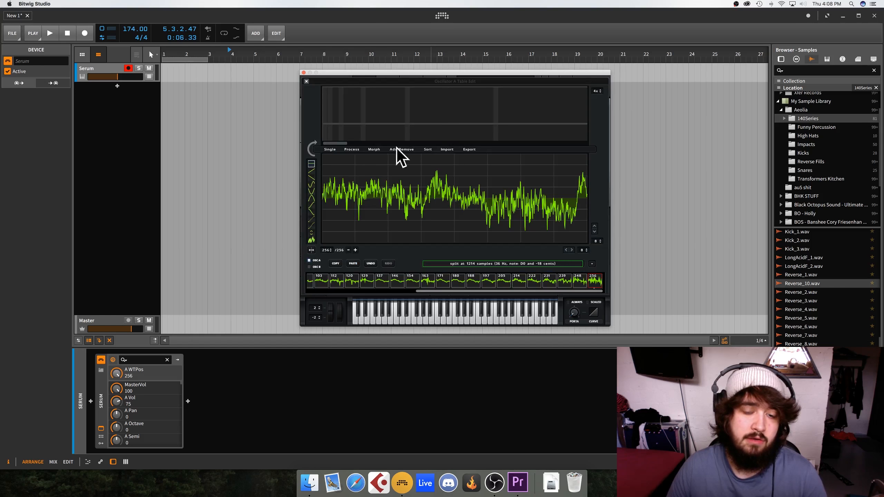
left_click(374, 149)
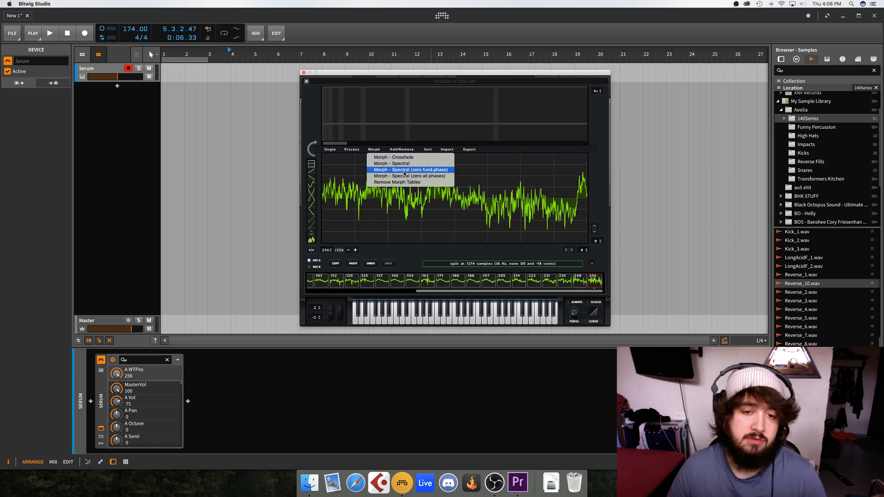
left_click(352, 150)
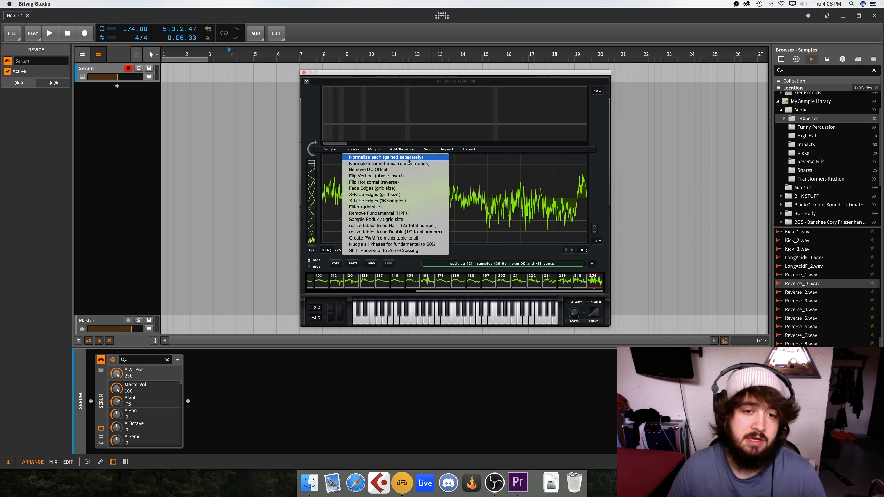
left_click(393, 157)
left_click(306, 81)
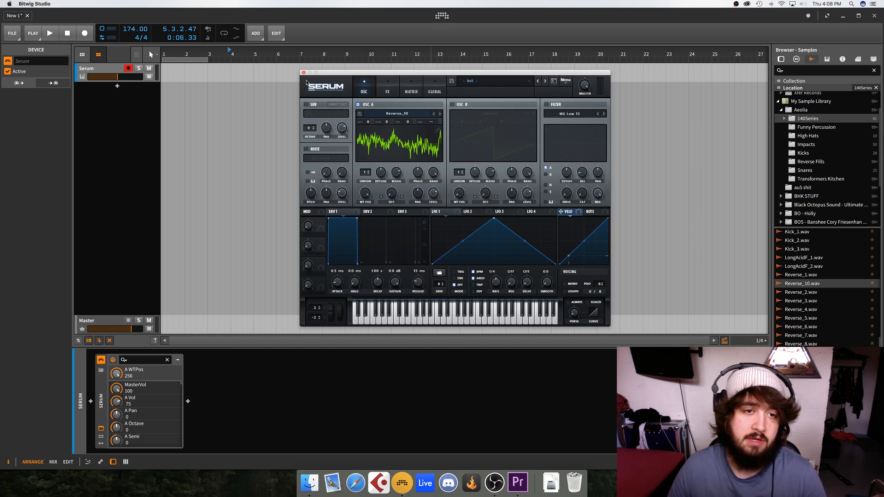
- Sweep oscillator A's WT position through the morphed frames, including 118 and 256, ending at 128
left_click_drag(372, 188, 360, 261)
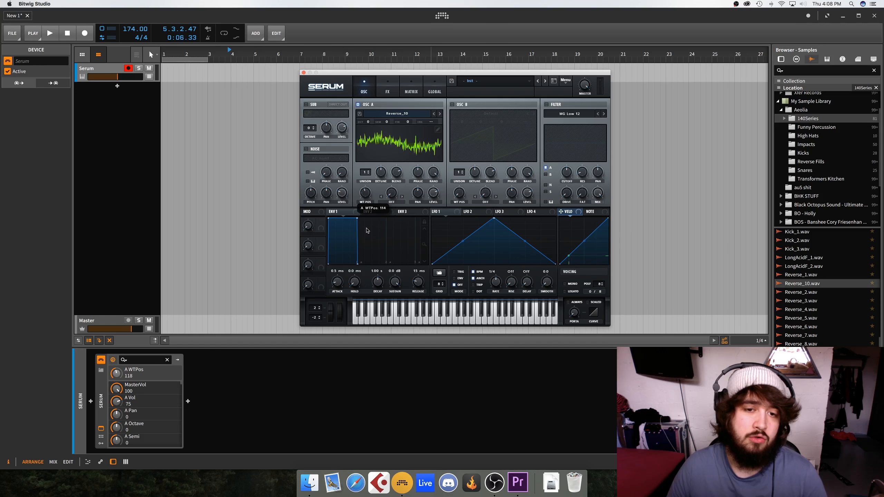
left_click_drag(369, 219, 372, 212)
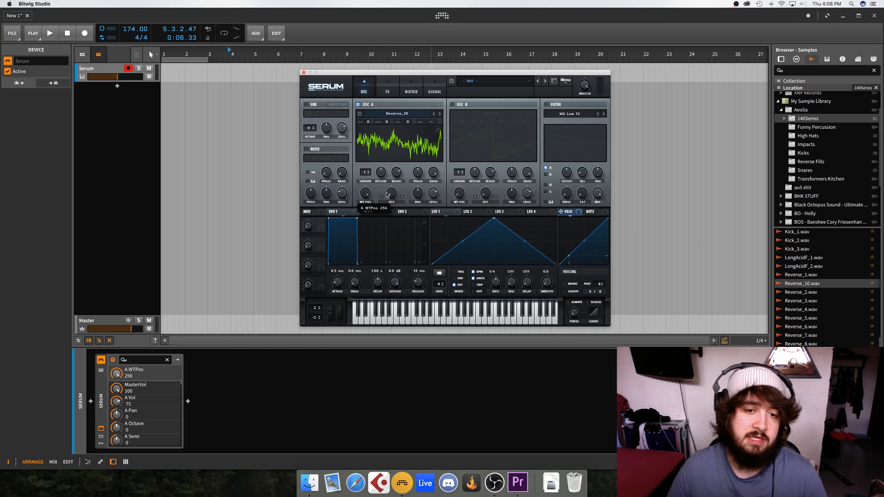
left_click_drag(376, 229, 377, 249)
left_click_drag(370, 195, 396, 171)
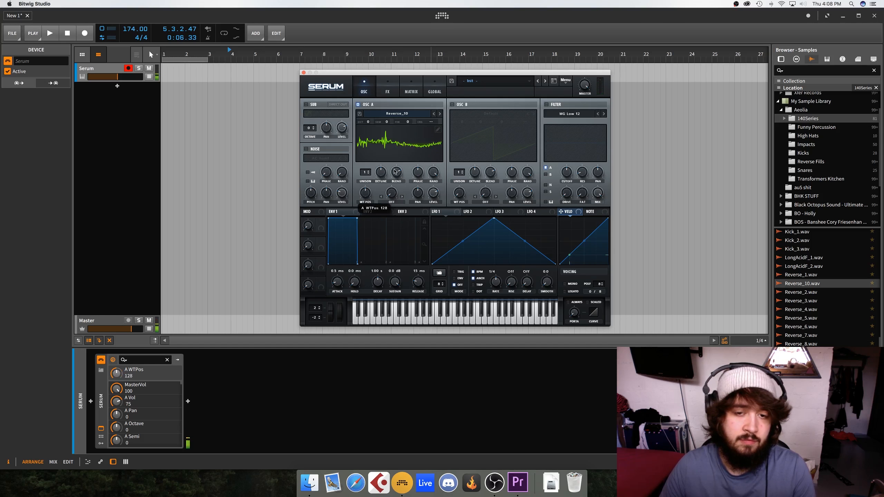
- Audition Reverse_10.wav, Reverse_1.wav and Funny_Perc_9.wav among the 140Series samples
left_click(857, 287)
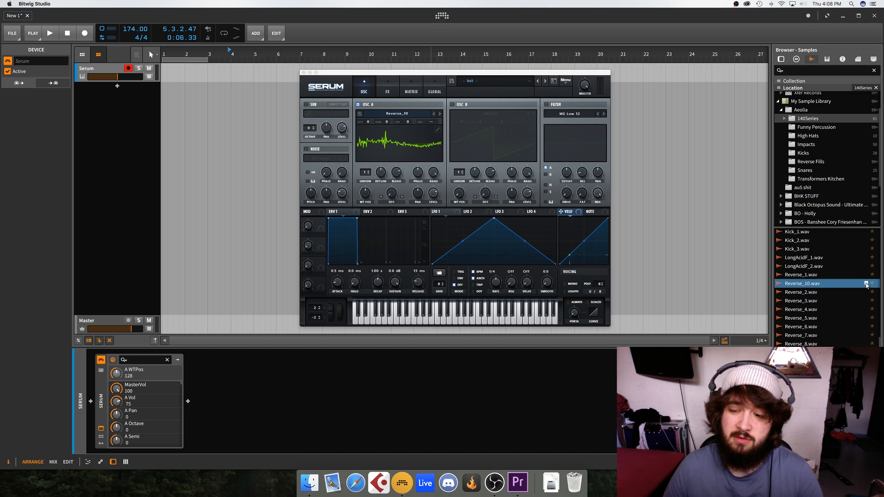
left_click(828, 275)
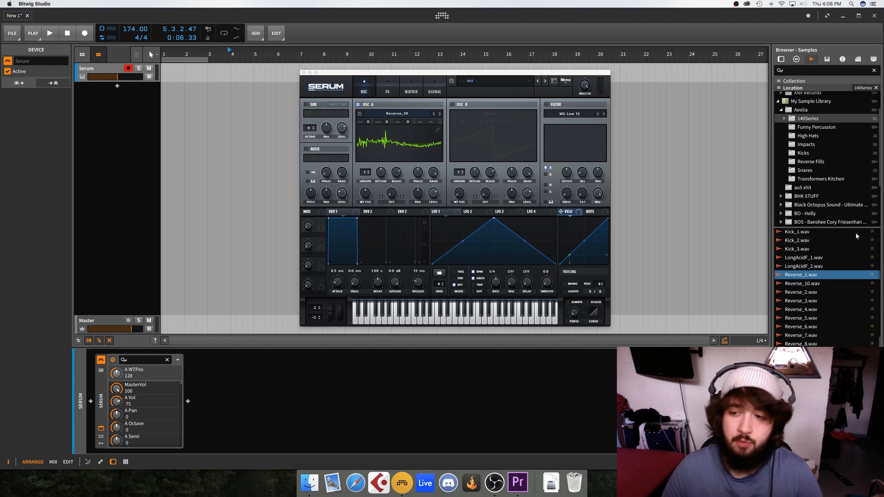
scroll(812, 279, "up", 10)
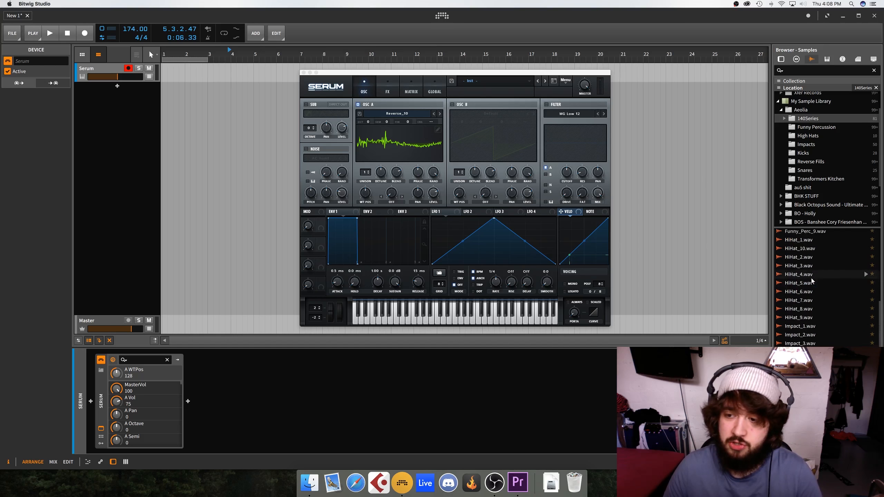
scroll(811, 280, "up", 5)
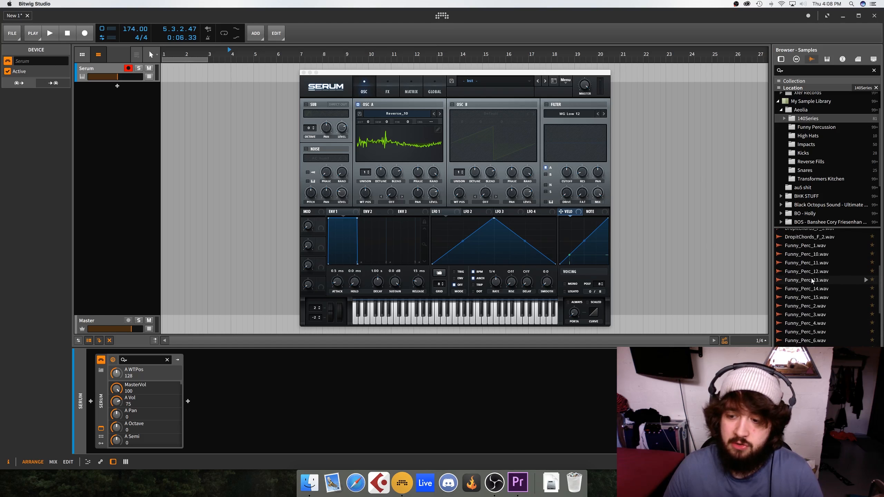
scroll(812, 281, "down", 5)
left_click(815, 274)
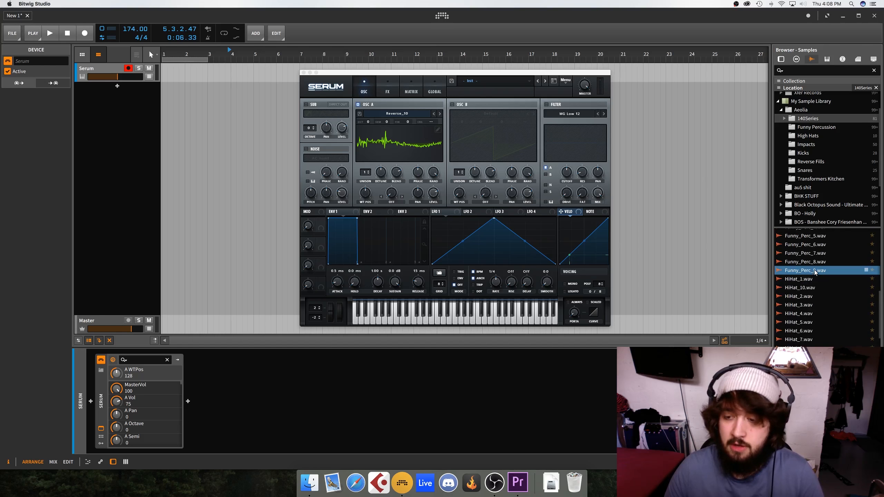
- Audition the 140Series samples one by one, from Funny_Perc_9.wav back up to DropitChords_F_2.wav
scroll(815, 272, "up", 3)
key("Up")
key("Up")
key("Up")
key("Up")
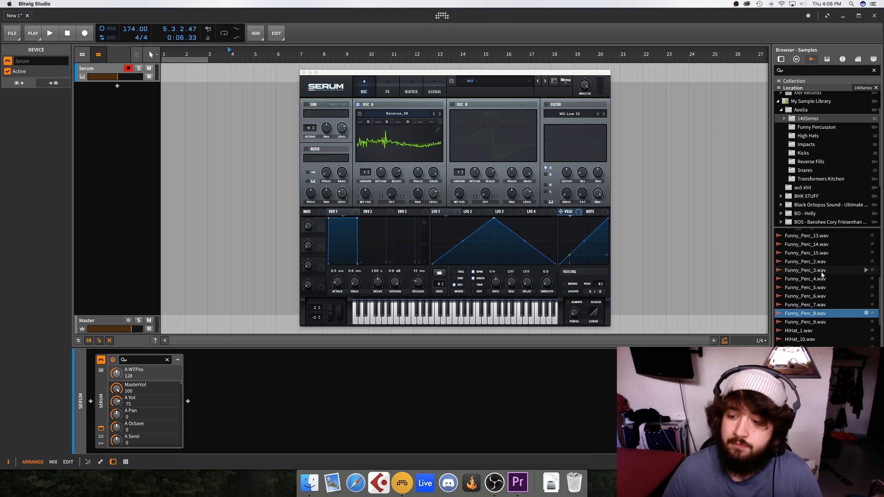
key("Up")
key("Up")
key("Up")
key("Up")
key("Up")
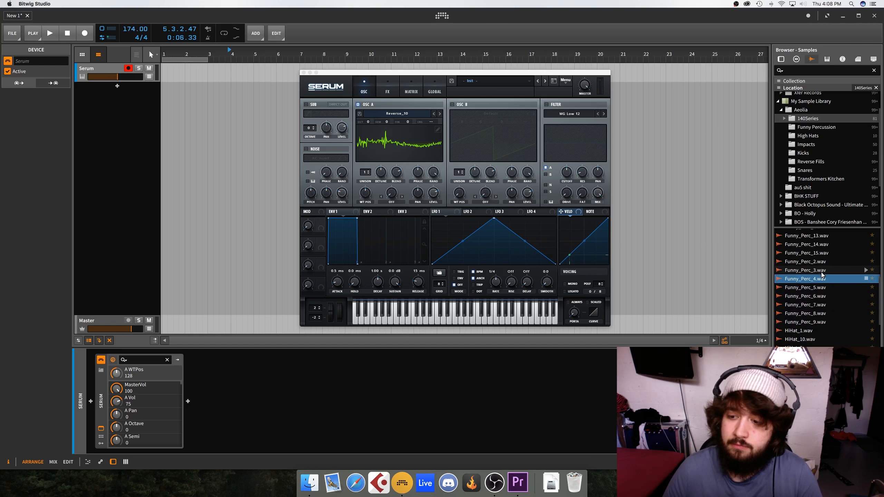
key("Up")
key("Up")
key("Up")
key("Up")
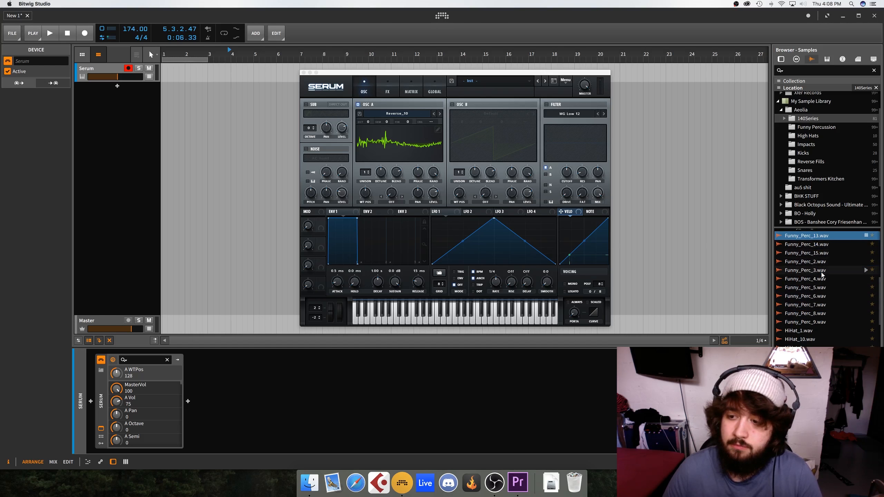
key("Up")
key("Up")
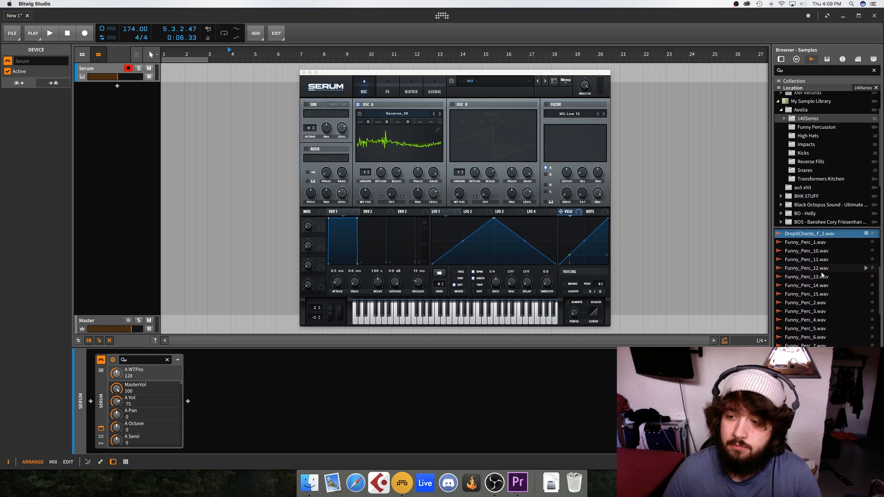
- Audition the samples from Funny_Perc_1.wav down to Funny_Perc_12.wav and select Funny_Perc_5.wav
key("Down")
key("Down")
key("Down")
key("Down")
key("Down")
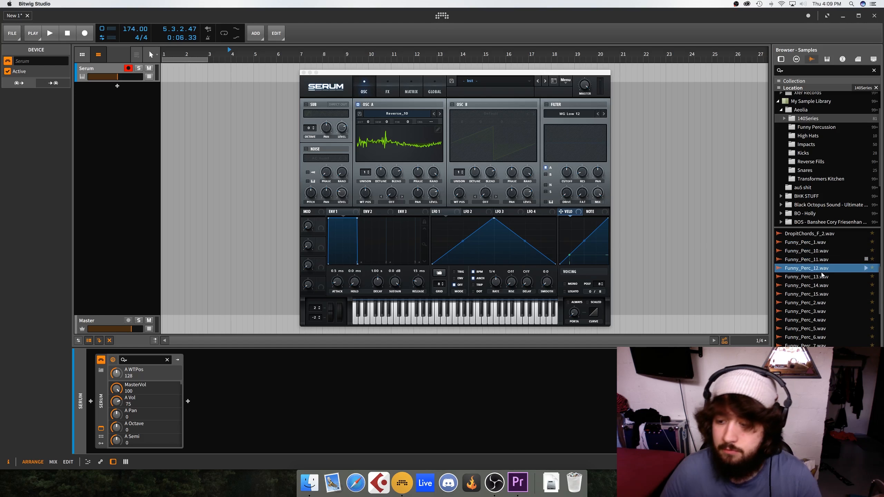
left_click(820, 331)
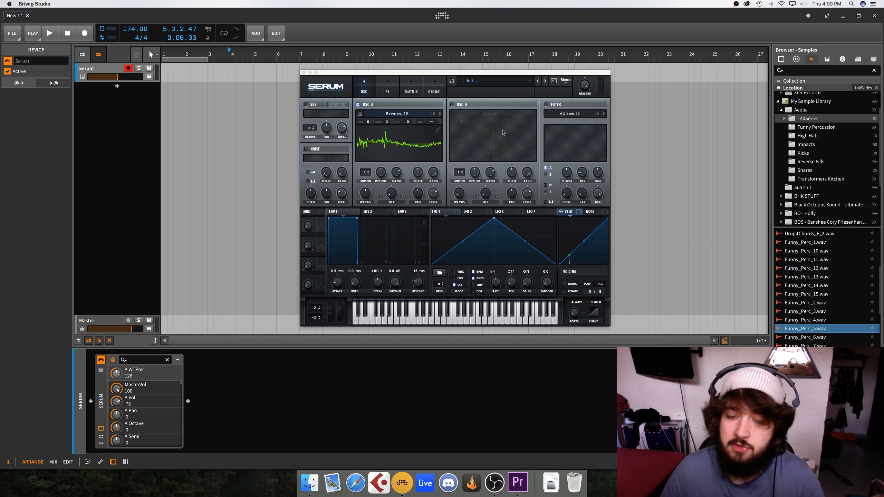
- Compare individual frames of the morphed Reverse_10 wavetable in the wavetable editor, including frames 44, 86 and 69
left_click(438, 130)
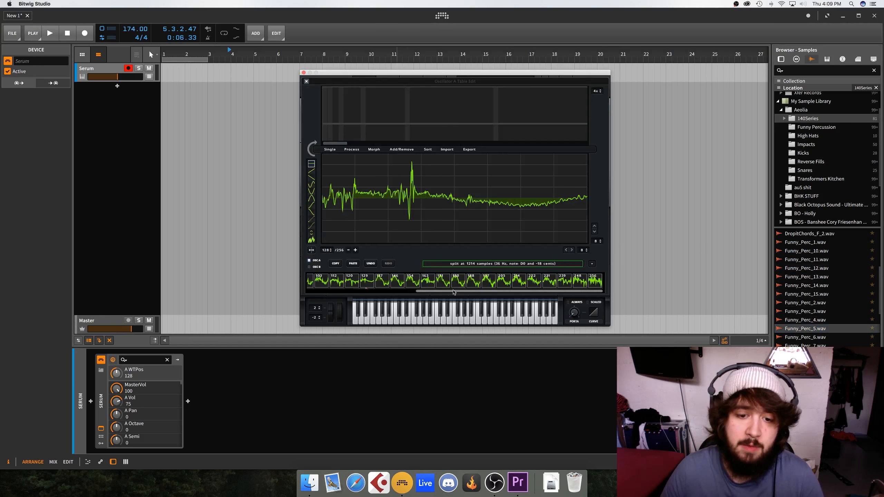
left_click_drag(444, 291, 307, 293)
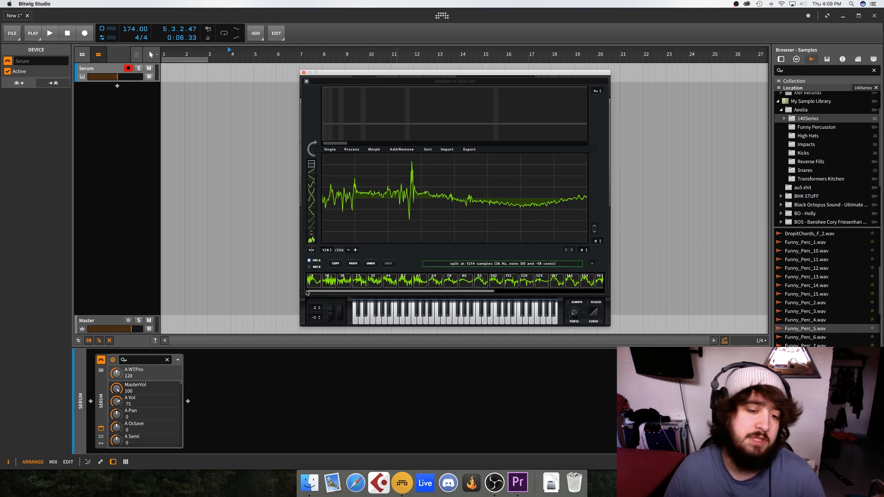
left_click(330, 283)
left_click(405, 283)
left_click(391, 283)
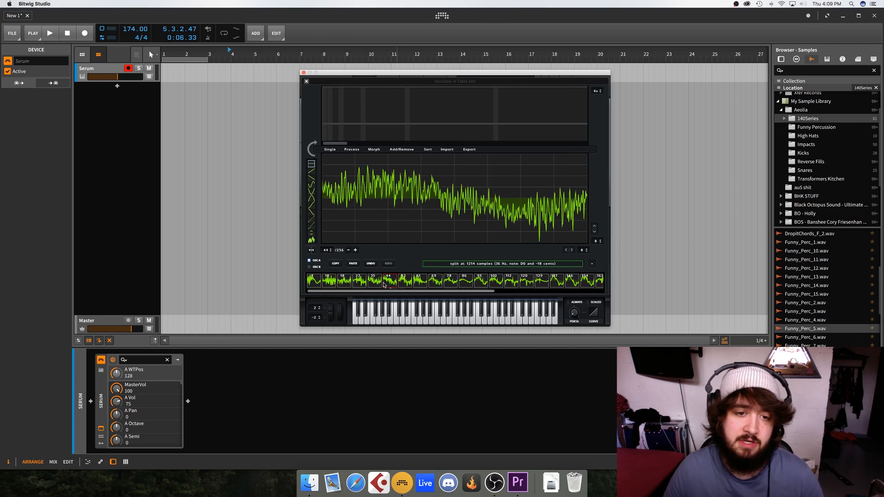
left_click(405, 283)
left_click(421, 283)
left_click(436, 283)
left_click(450, 282)
left_click(465, 282)
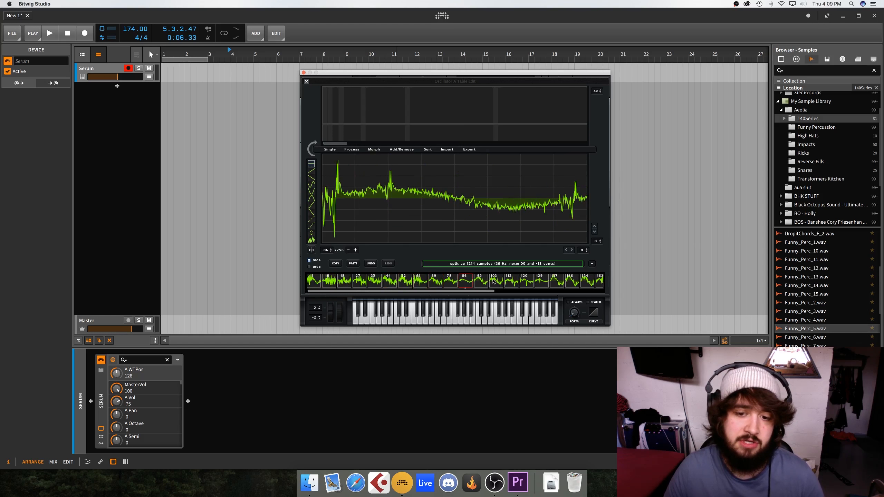
left_click(495, 283)
left_click(435, 283)
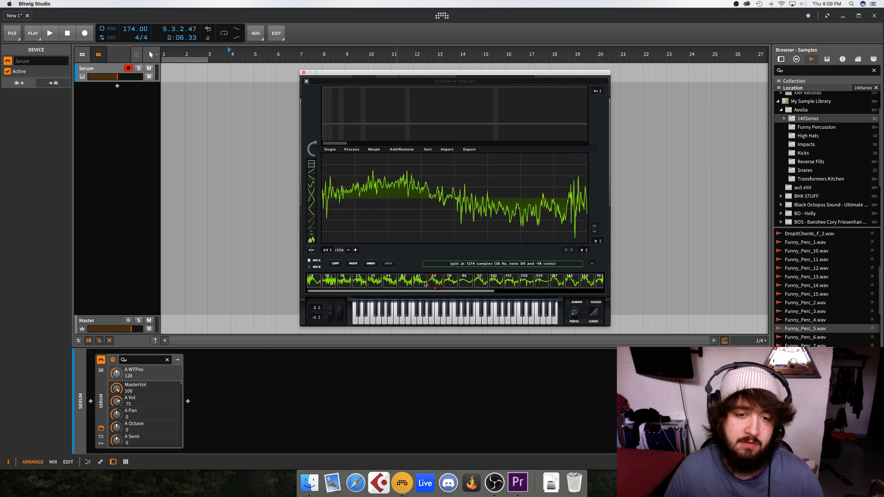
- Multi-select the early frames up to frame 61, remove the multiselection, and set oscillator A's WT position to 1
left_click(424, 284)
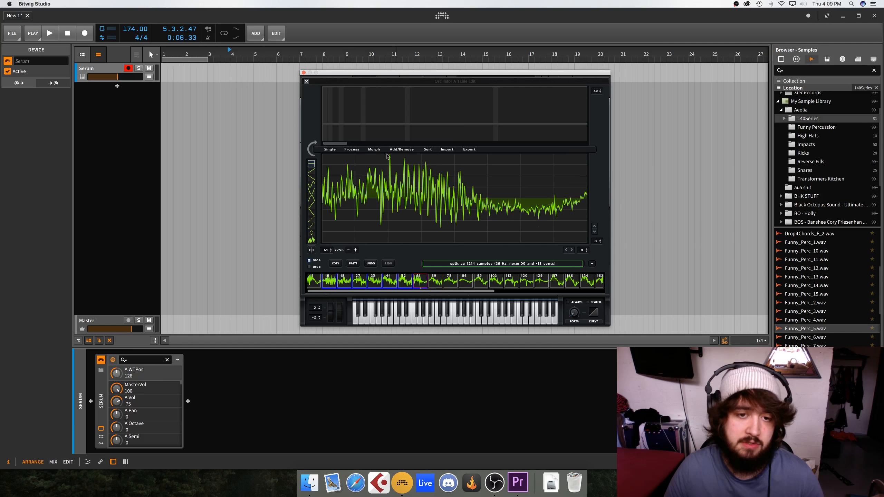
left_click(397, 150)
left_click(426, 177)
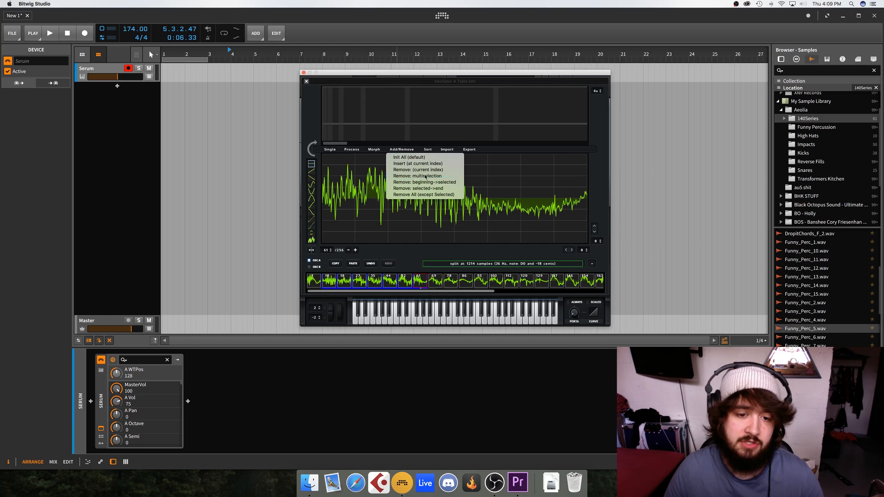
left_click(306, 81)
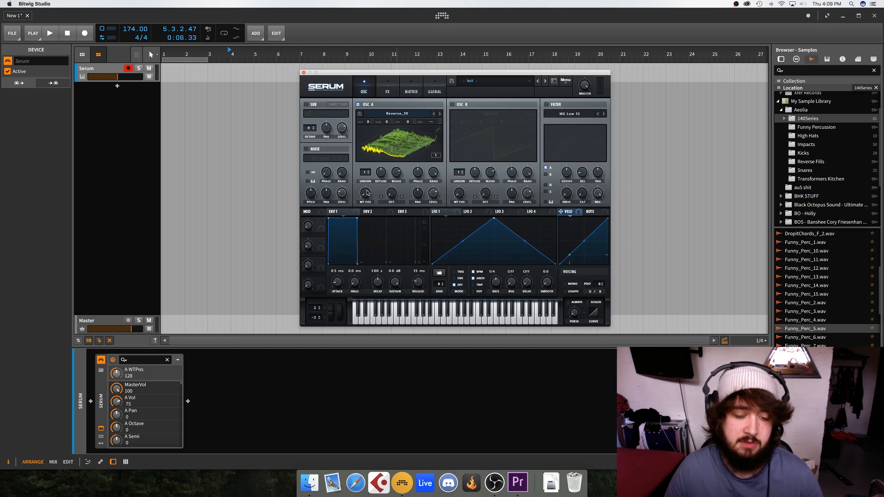
mouse_move(367, 193)
left_mouse_down()
mouse_move(370, 175)
mouse_move(365, 194)
left_mouse_up()
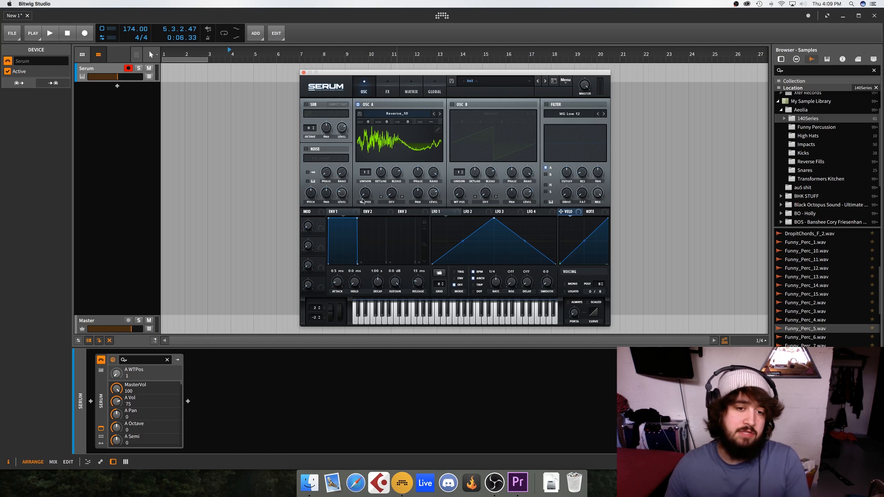
- Sweep oscillator A's WT position up to 256 and back to 1, and assign LFO 1 to modulate it
left_click_drag(365, 194, 382, 103)
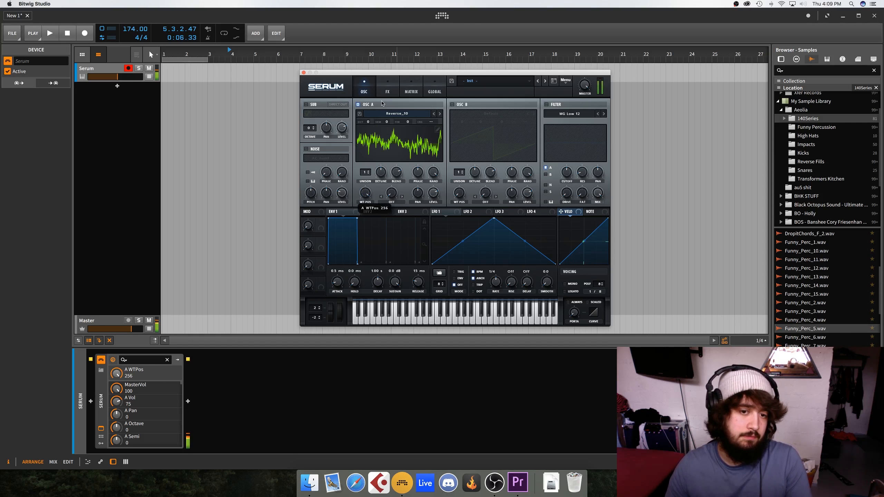
left_click_drag(368, 152, 364, 201)
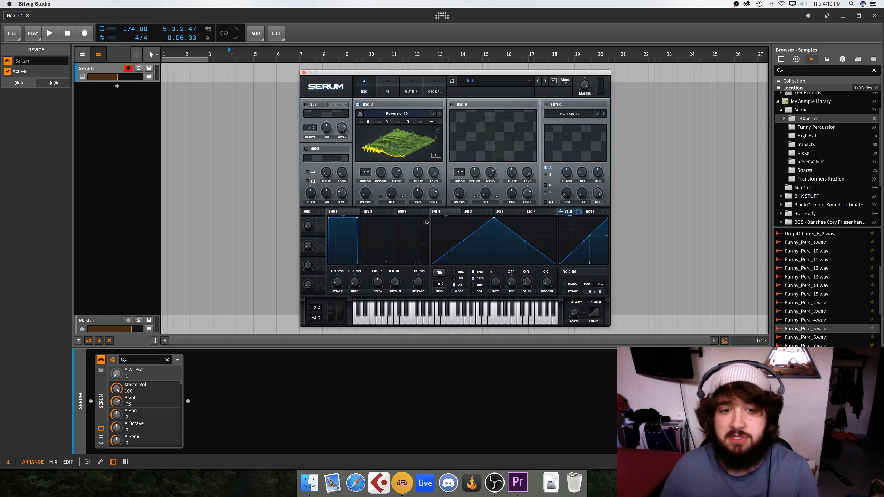
left_click_drag(434, 211, 366, 193)
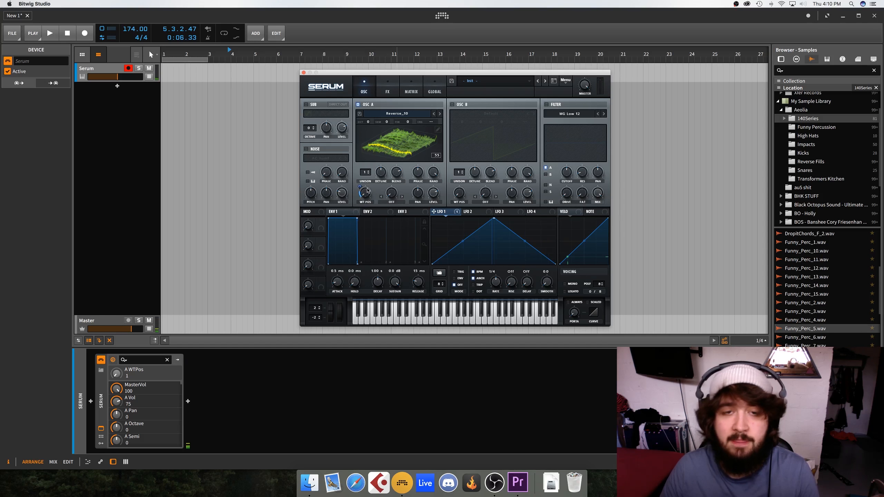
- Audition oscillator A with different WT positions and LFO 1 modulation amounts, return WT position to 1, and check the first frame in the wavetable editor
left_click_drag(368, 195, 369, 167)
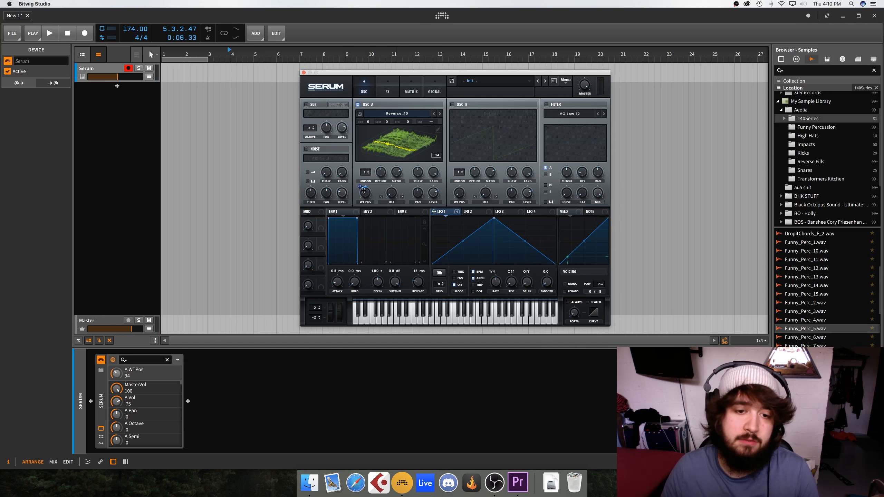
scroll(366, 194, "up", 6)
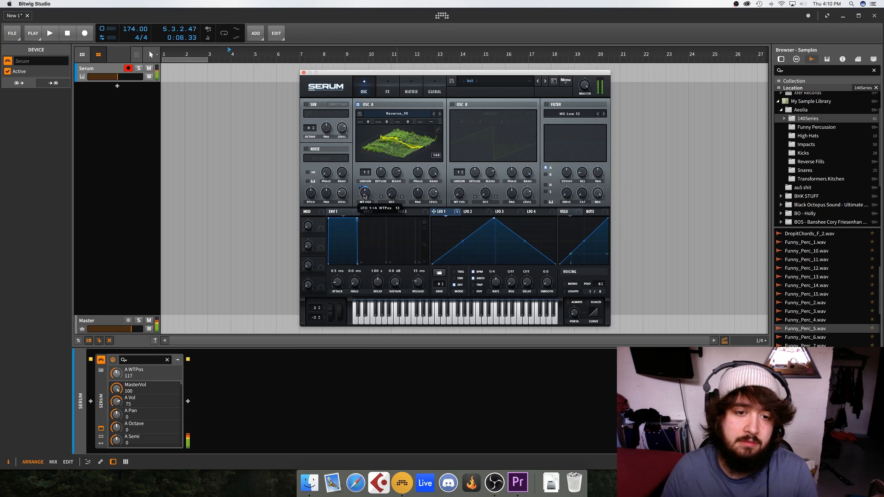
scroll(366, 194, "down", 5)
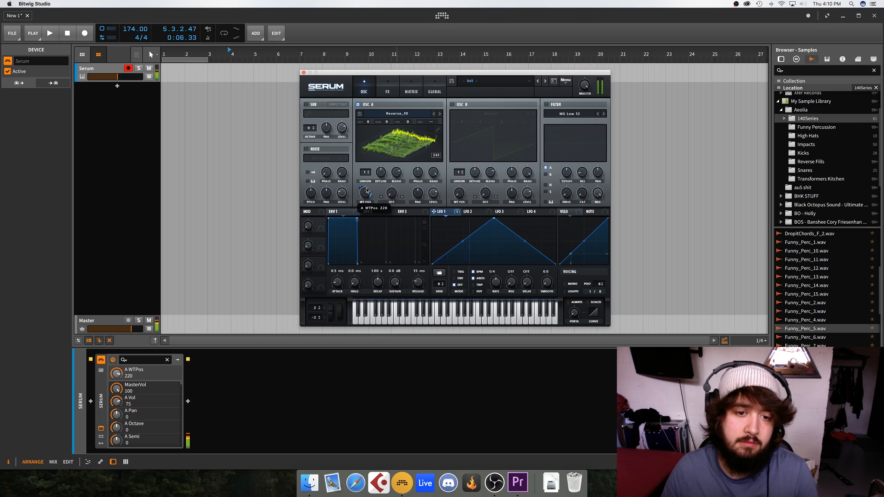
scroll(366, 194, "down", 5)
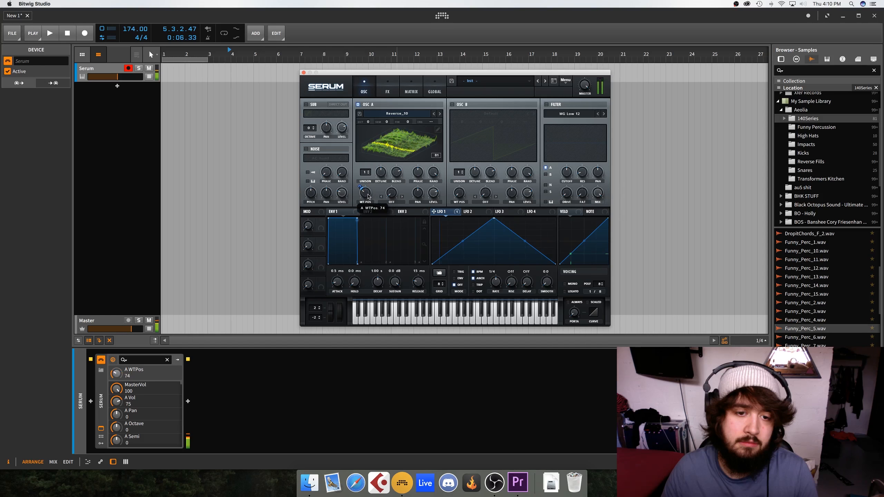
scroll(368, 196, "down", 4)
left_click_drag(361, 189, 361, 186)
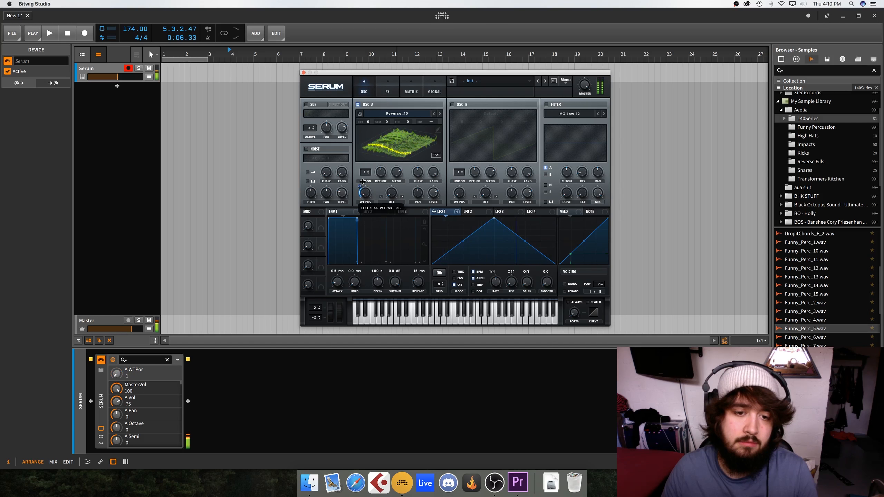
scroll(367, 193, "up", 3)
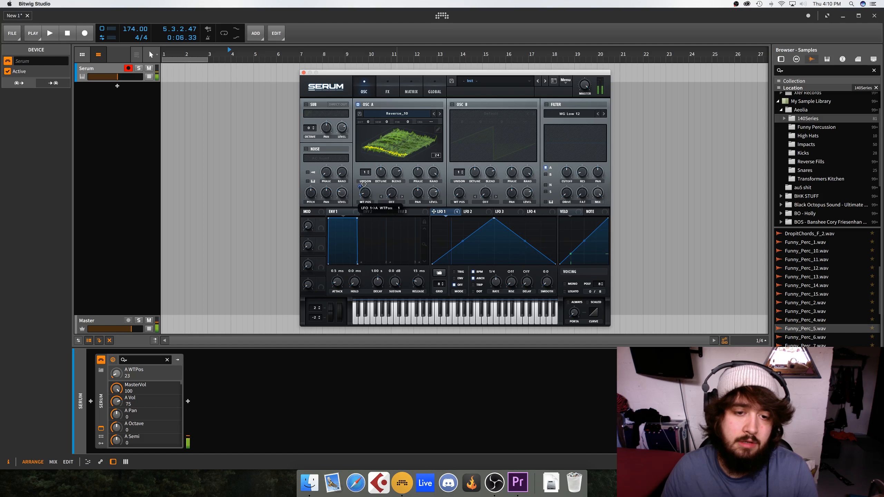
left_click_drag(366, 193, 369, 224)
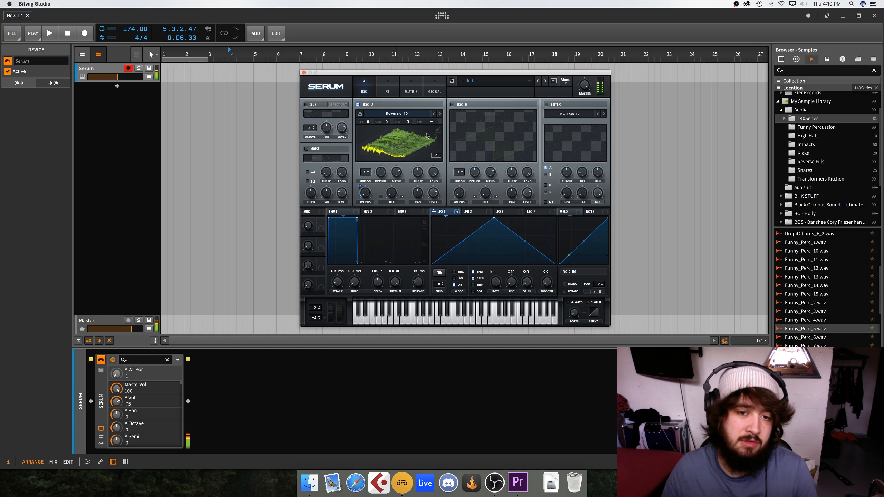
left_click(438, 130)
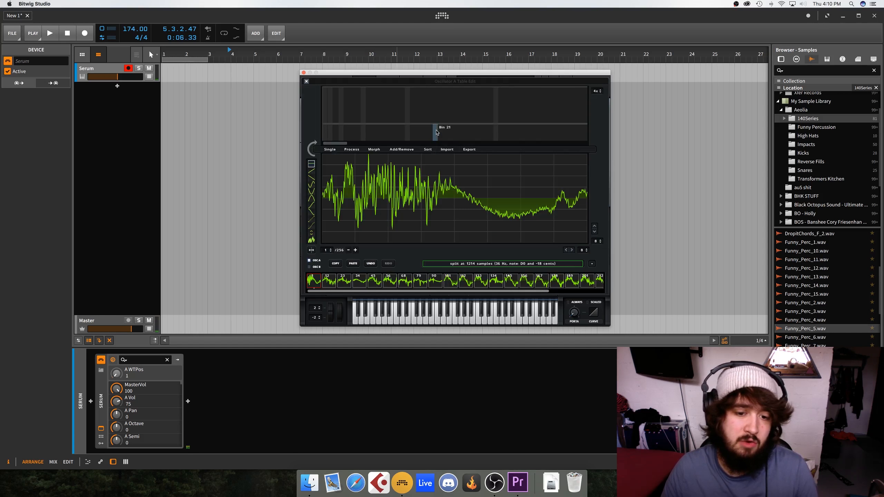
left_click(308, 83)
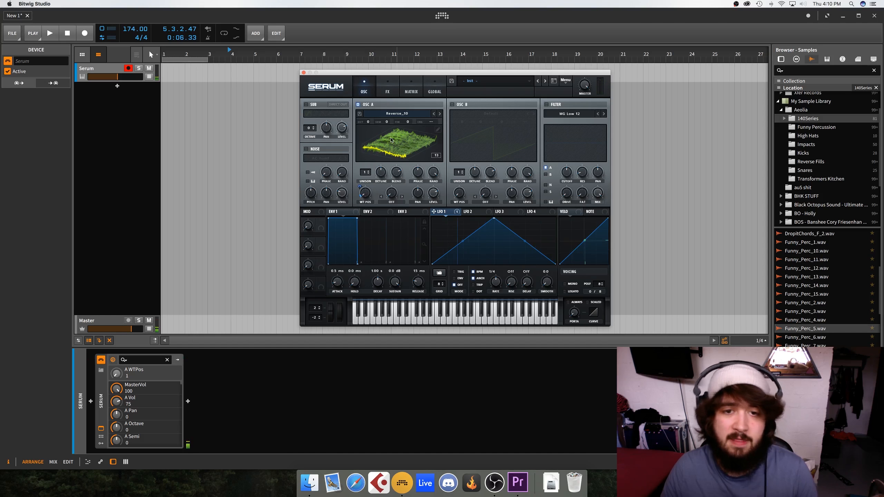
- Insert FabFilter Pro-Q 2 after Serum in the device chain and arrange both plug-in windows side by side
double_click(306, 367)
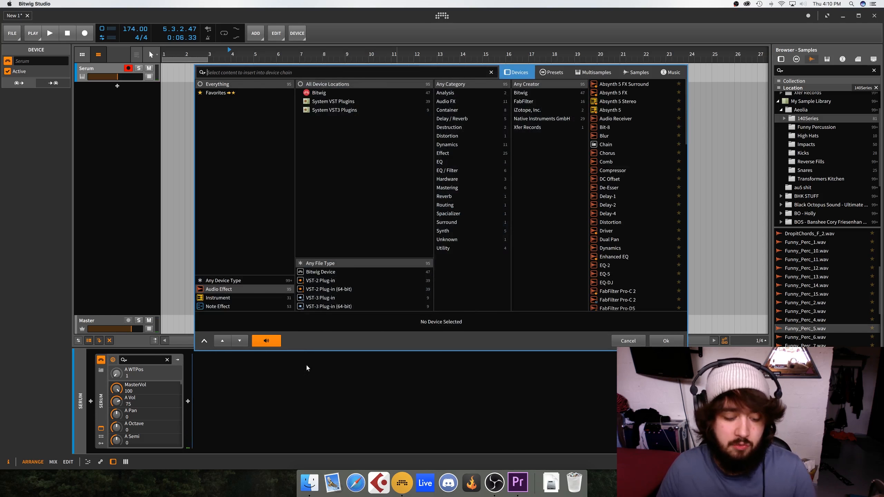
type("pro q")
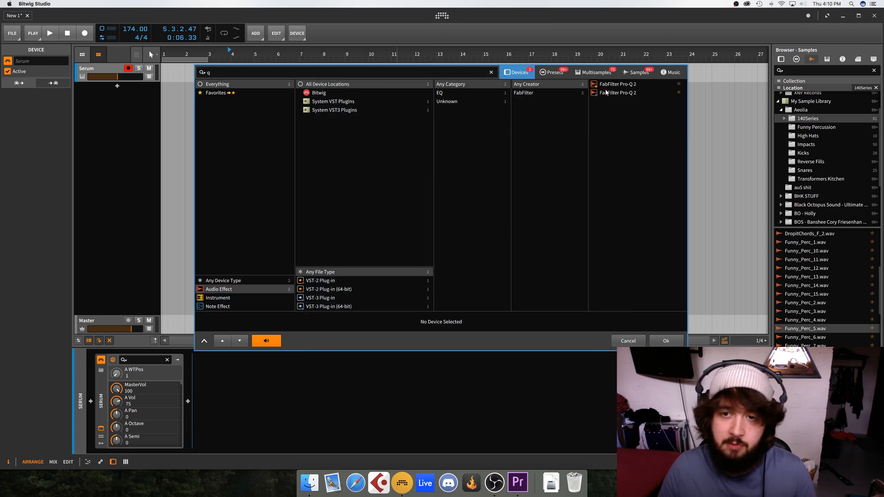
double_click(606, 92)
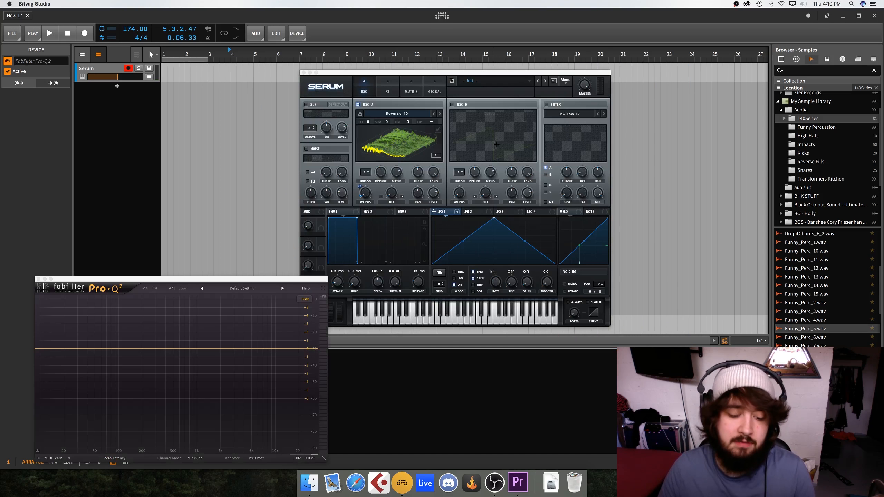
left_click_drag(240, 279, 215, 189)
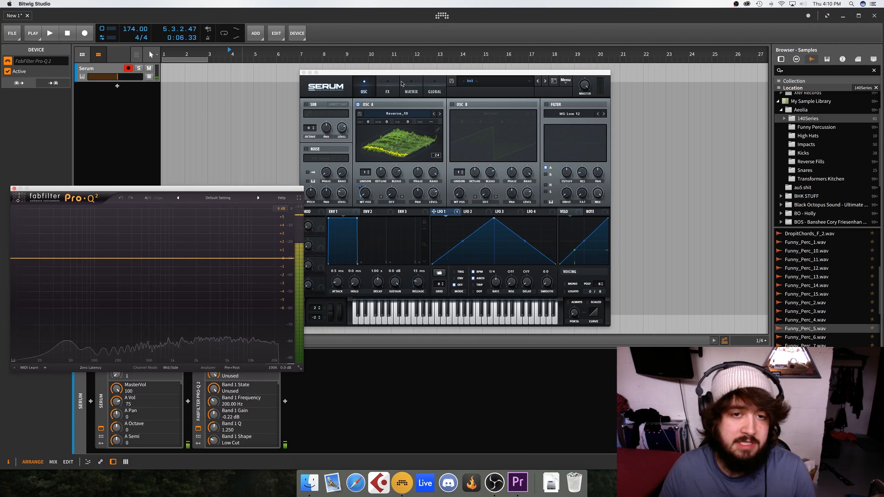
left_click_drag(404, 75, 458, 78)
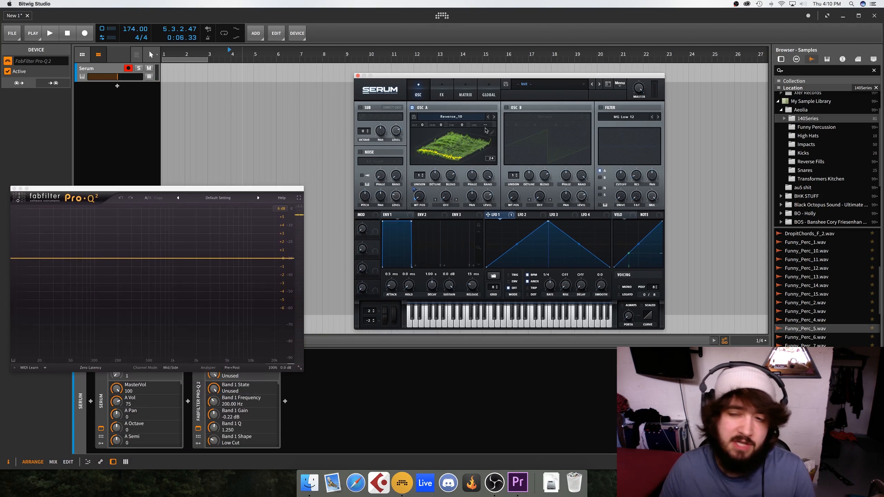
- Load Funny_Perc_5.wav into oscillator A as a wavetable and remove its frames from 12 to the end
left_click_drag(836, 330, 477, 153)
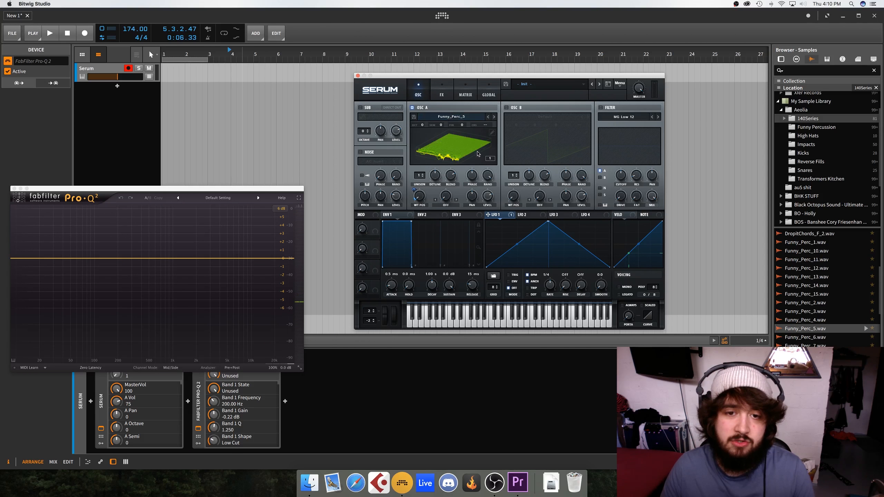
left_click(493, 133)
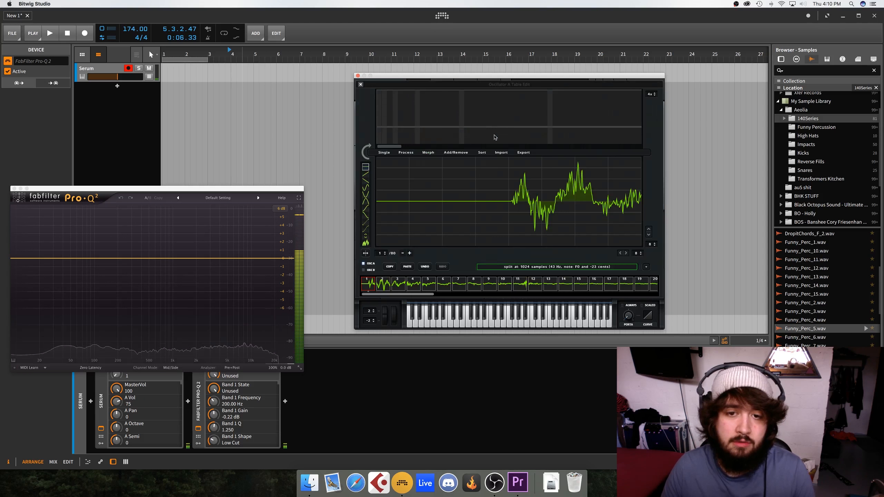
left_click(540, 289)
left_click(446, 153)
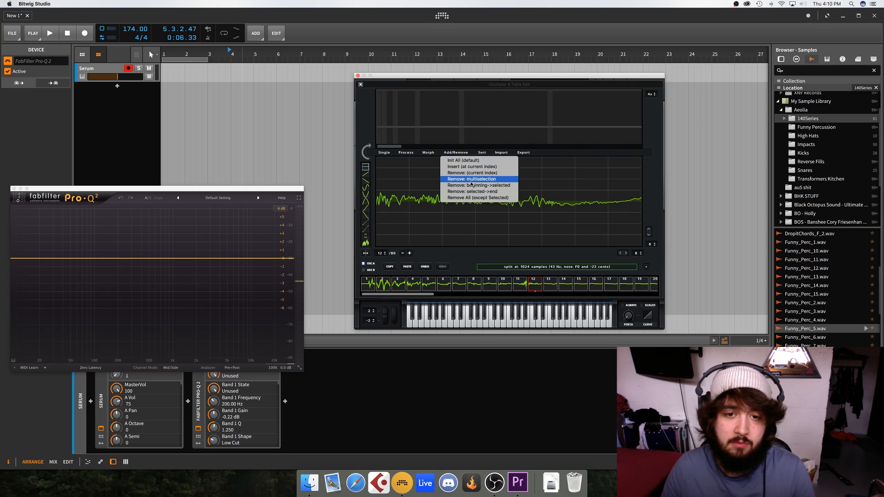
left_click(473, 192)
- Morph the remaining frames with Spectral (zero fund. phase), normalize each frame separately, and close the wavetable editor
left_click(428, 152)
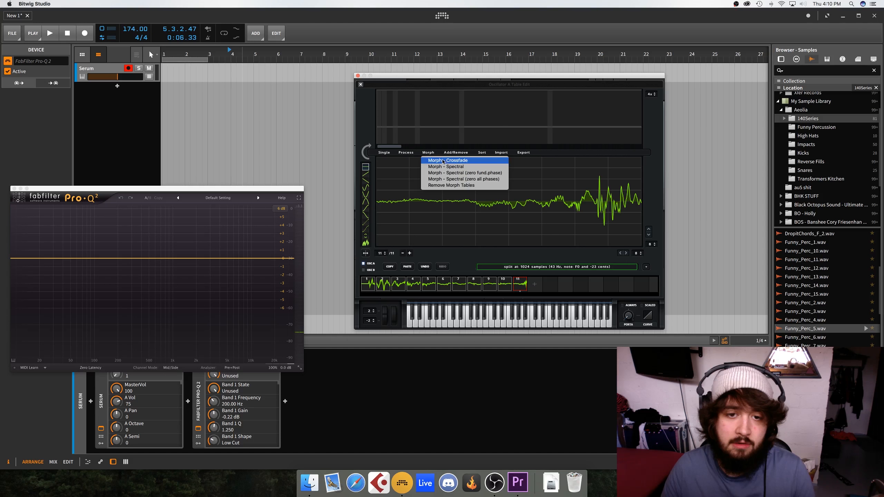
left_click(450, 173)
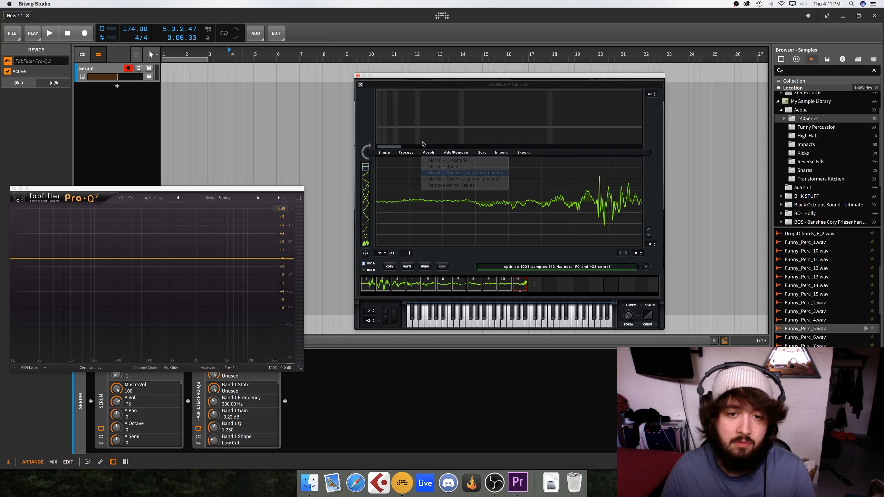
left_click(405, 152)
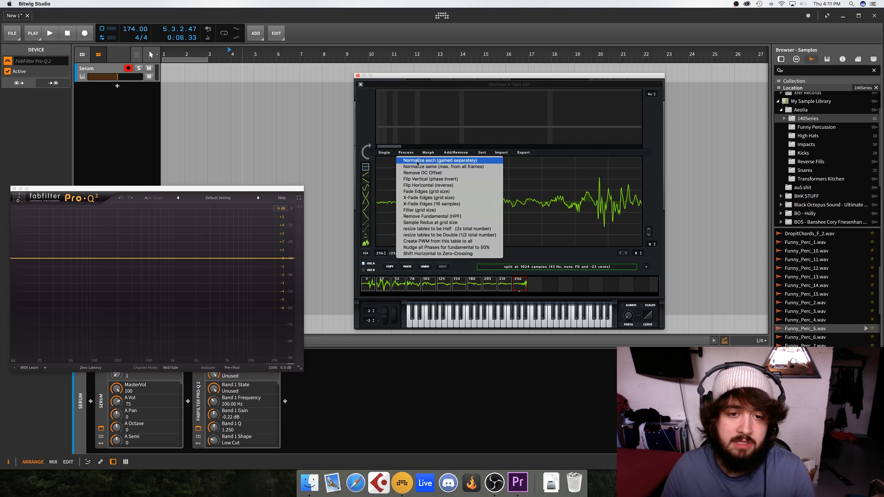
left_click(417, 160)
left_click(361, 85)
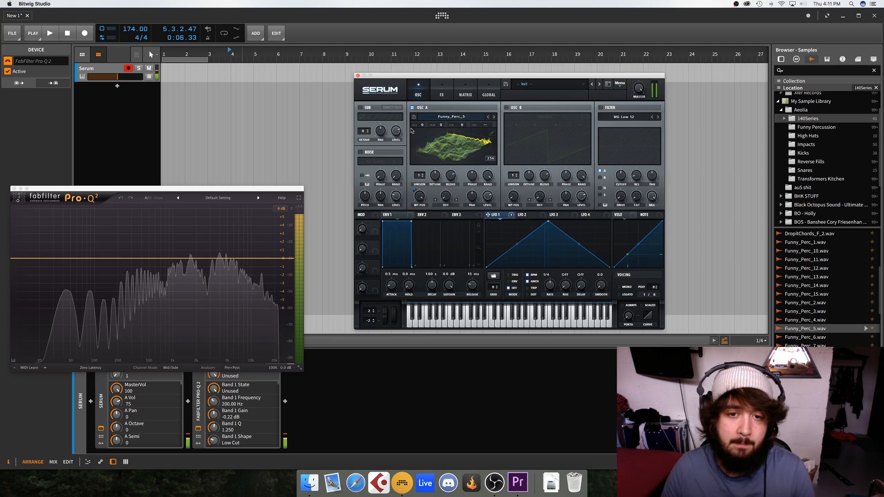
- Set LFO 1's rate to bar and oscillator A's WT position to 65 while auditioning the wavetable
left_click_drag(413, 230, 412, 259)
left_click_drag(413, 190, 431, 184)
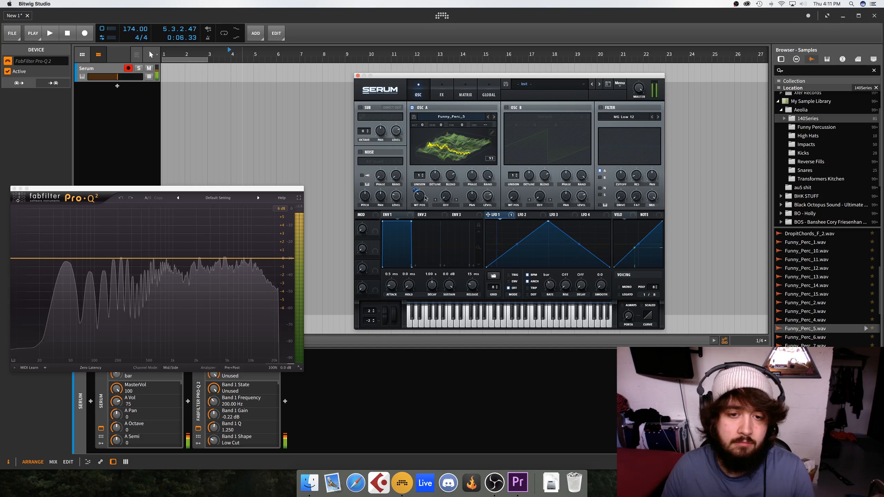
left_click_drag(425, 198, 423, 191)
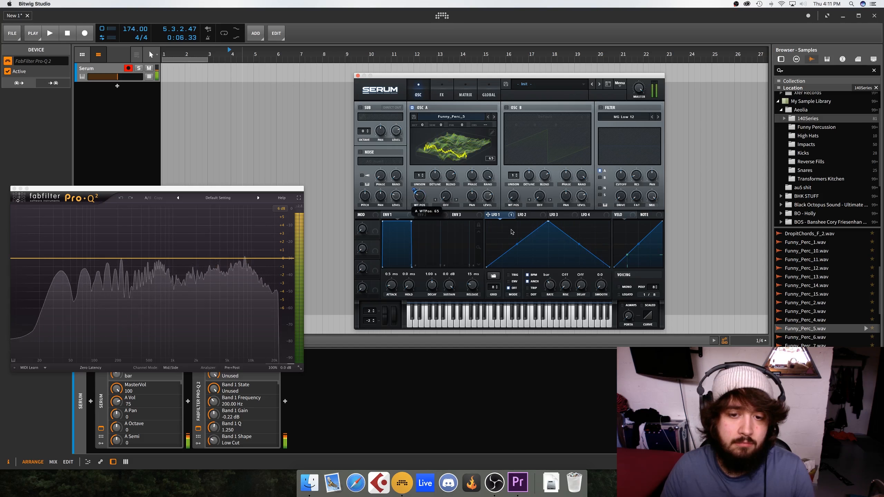
- Remove all of LFO 1's destinations and sweep oscillator A's WT position by hand between about 62 and 256
right_click(503, 216)
left_click(506, 246)
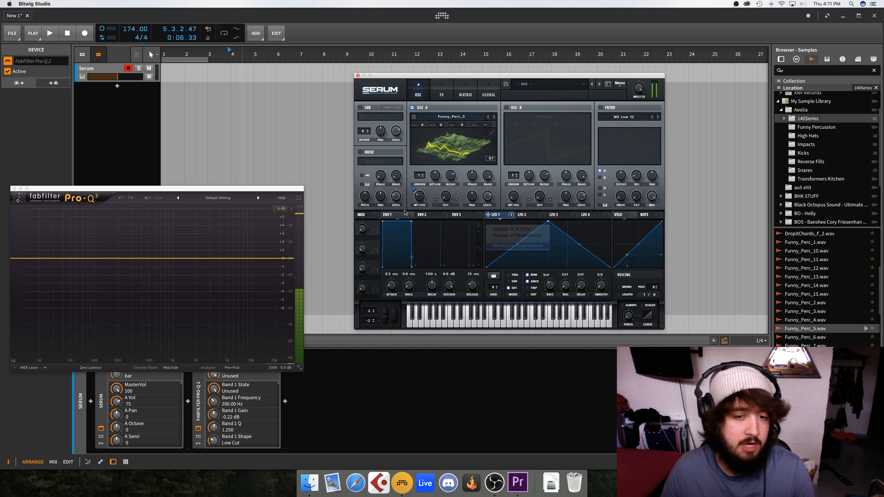
left_click_drag(421, 201, 438, 162)
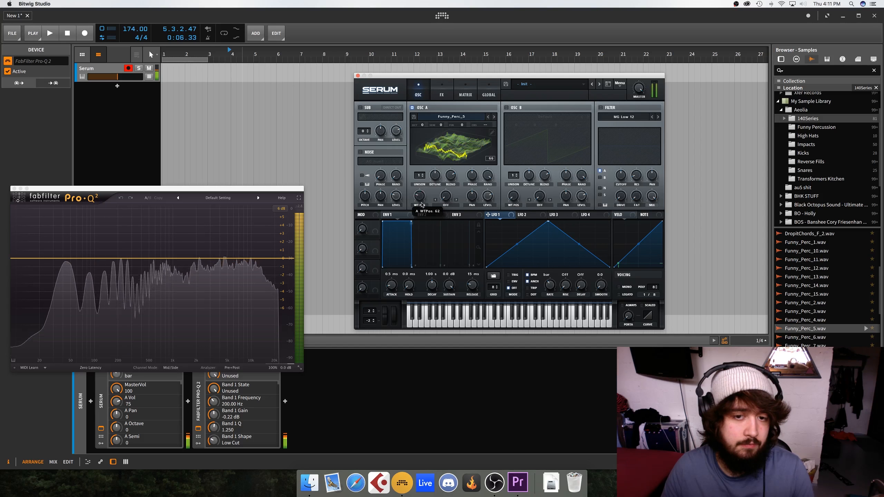
mouse_move(422, 205)
left_mouse_down()
mouse_move(432, 198)
mouse_move(425, 228)
mouse_move(439, 202)
left_mouse_up()
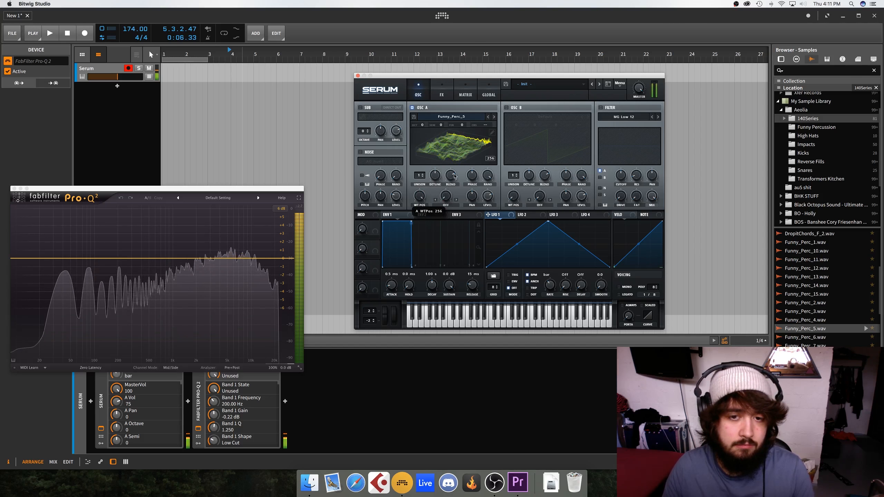
left_click_drag(420, 198, 417, 211)
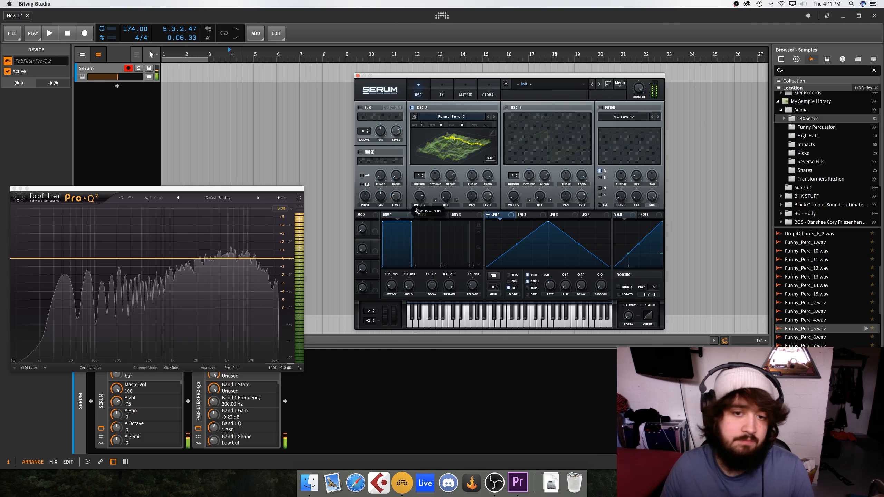
- Save the wavetable as Messy in Serum's User tables folder
left_click(417, 116)
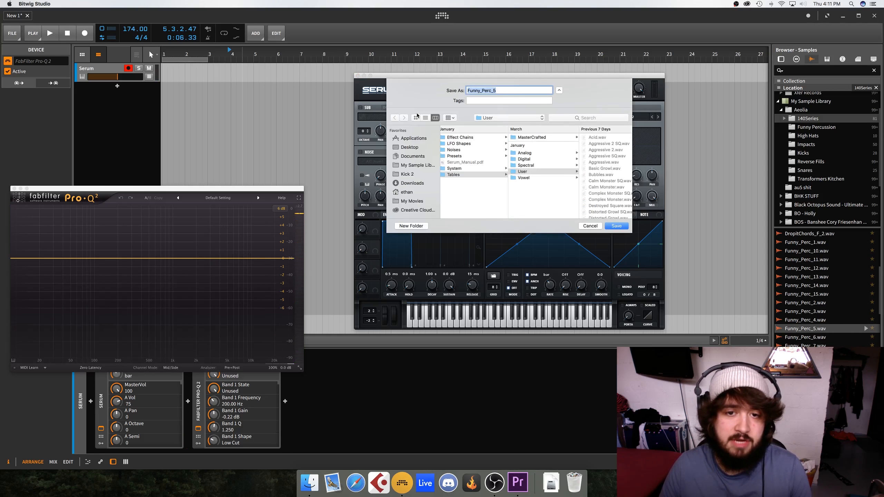
scroll(535, 175, "right", 3)
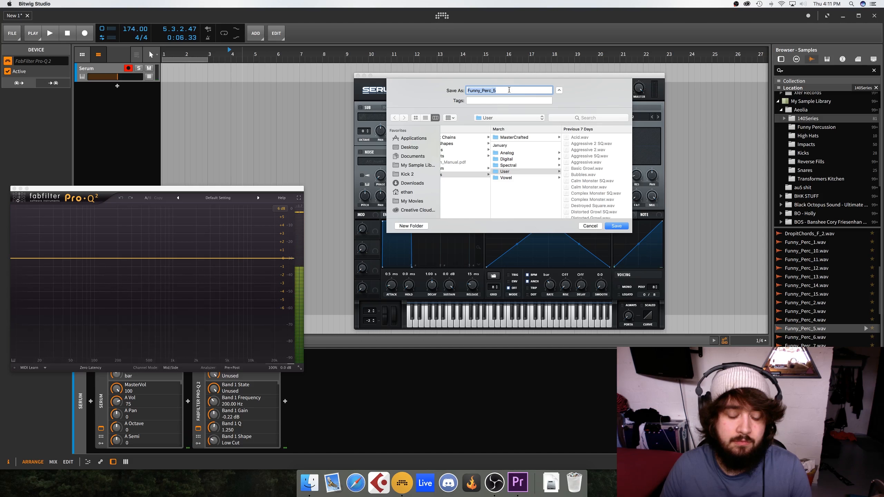
key("Return")
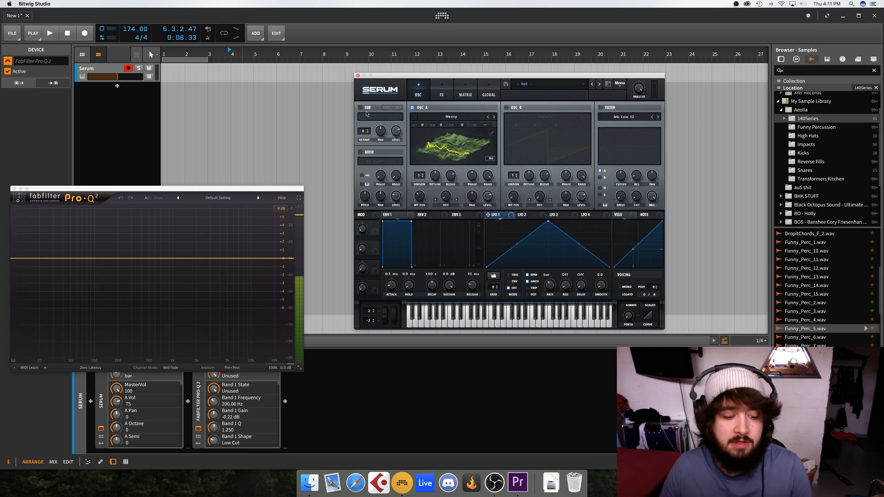
- Sweep the Messy wavetable's WT position up to 256 and leave it at about 231
left_click_drag(421, 196, 439, 155)
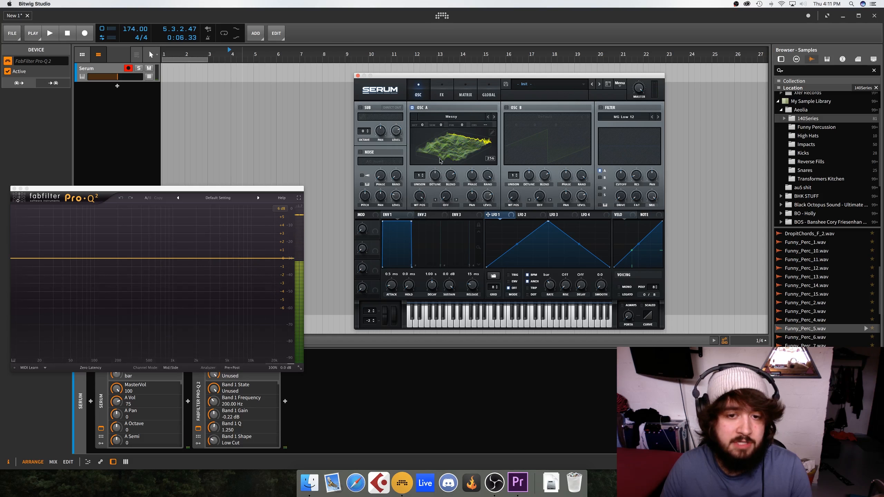
left_click_drag(419, 204, 444, 168)
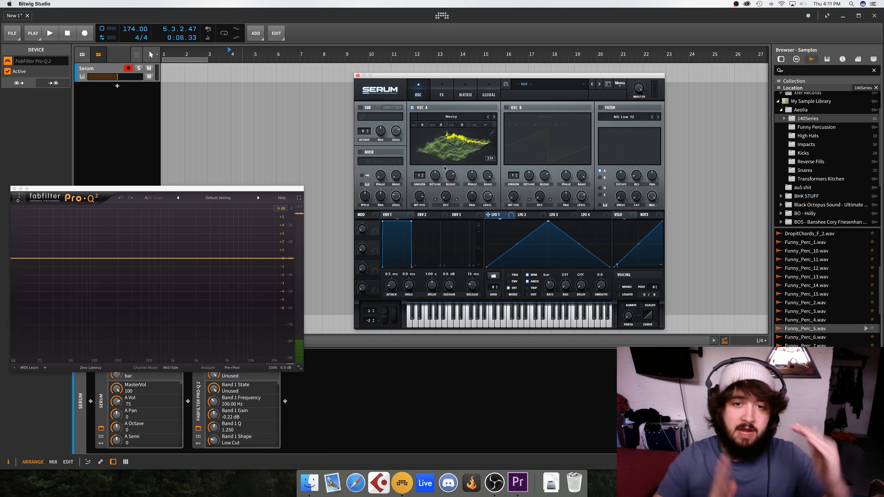
- Sweep oscillator A's WT position by hand through 39 and 79 while auditioning the Messy wavetable, and leave it at 15
left_click_drag(422, 197, 409, 247)
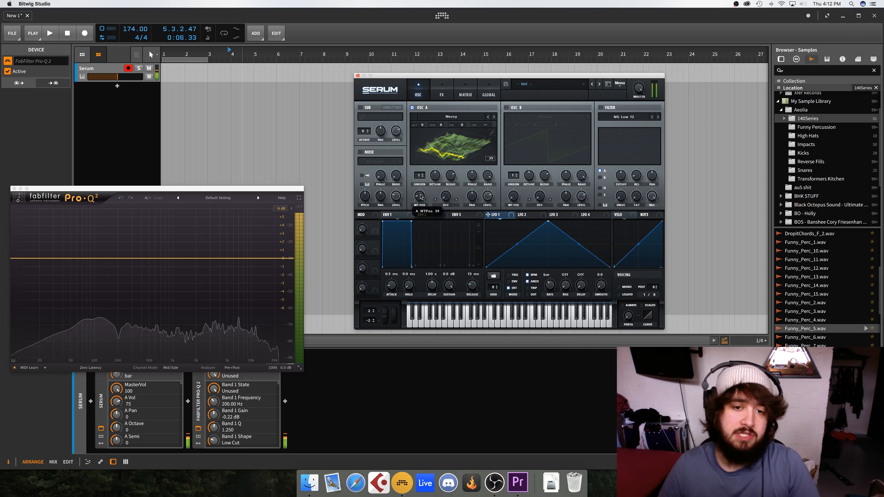
left_click_drag(413, 199, 418, 228)
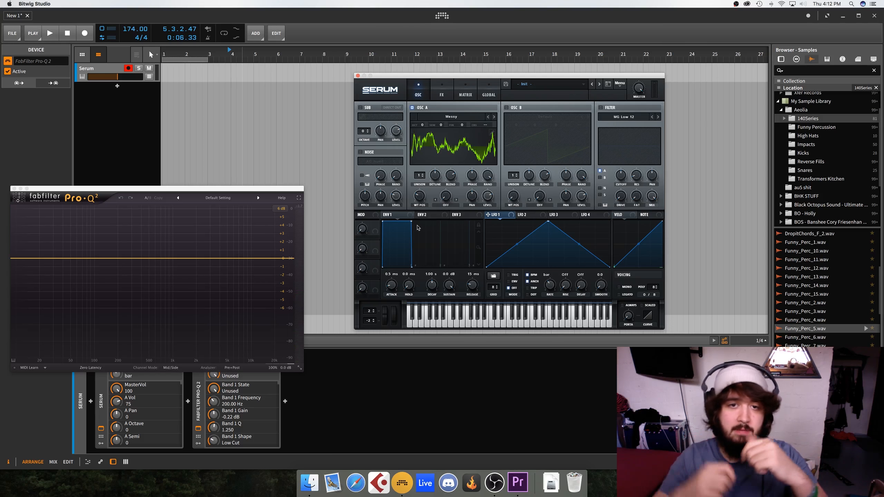
mouse_move(420, 195)
left_mouse_down()
mouse_move(419, 209)
mouse_move(423, 196)
left_mouse_up()
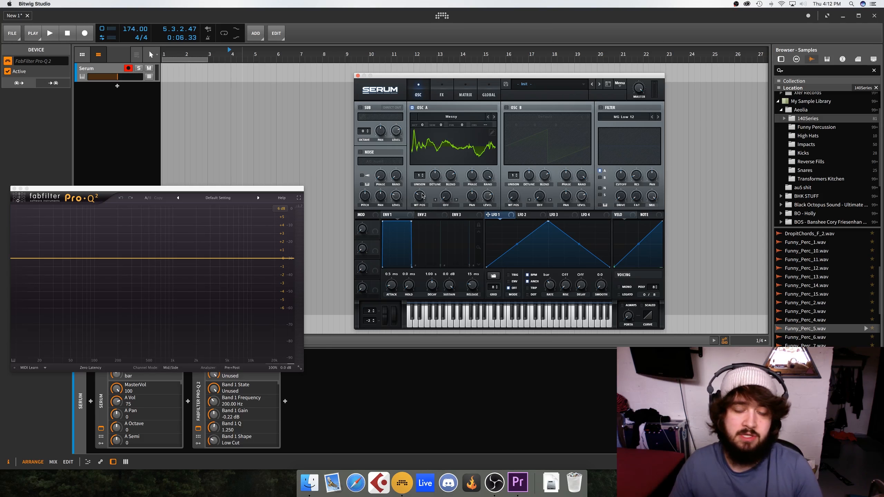
left_click(433, 87)
left_click(426, 89)
left_click(492, 133)
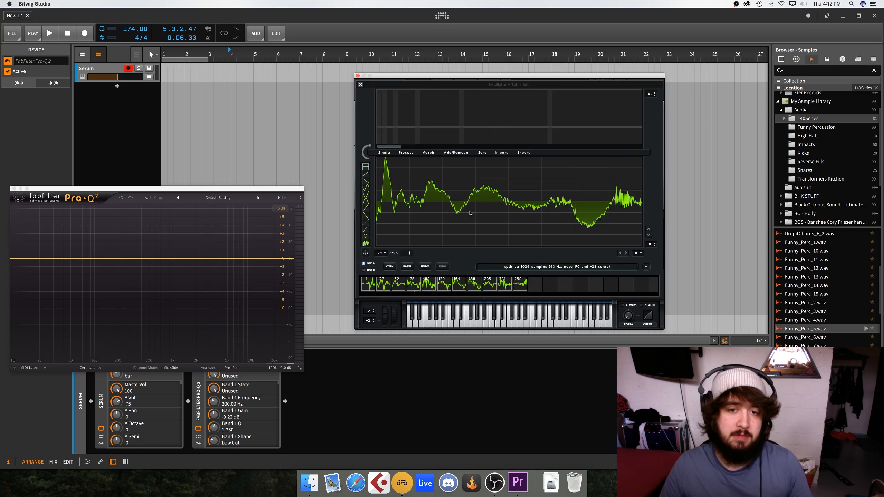
left_click(360, 84)
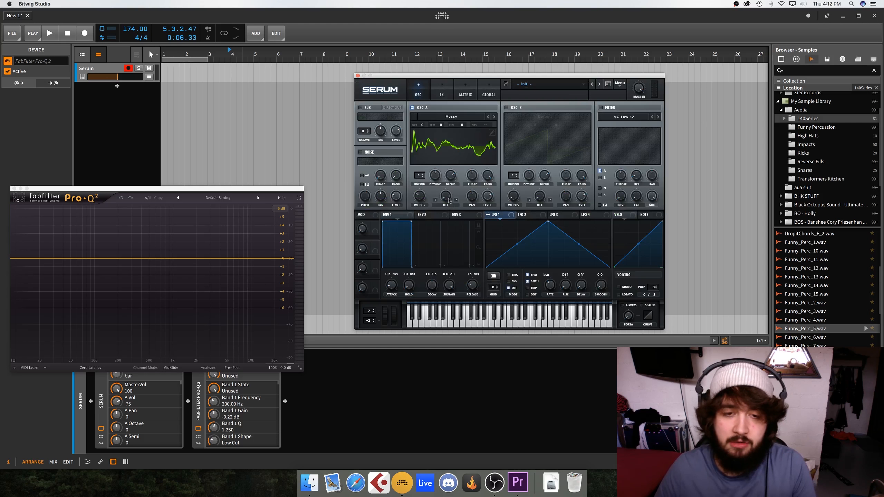
mouse_move(421, 198)
left_mouse_down()
mouse_move(421, 185)
mouse_move(421, 197)
left_mouse_up()
- Apply the multi-frame preset formula that keeps only odd harmonics (q%2==1) to the Messy wavetable and normalize each frame separately
left_click(492, 133)
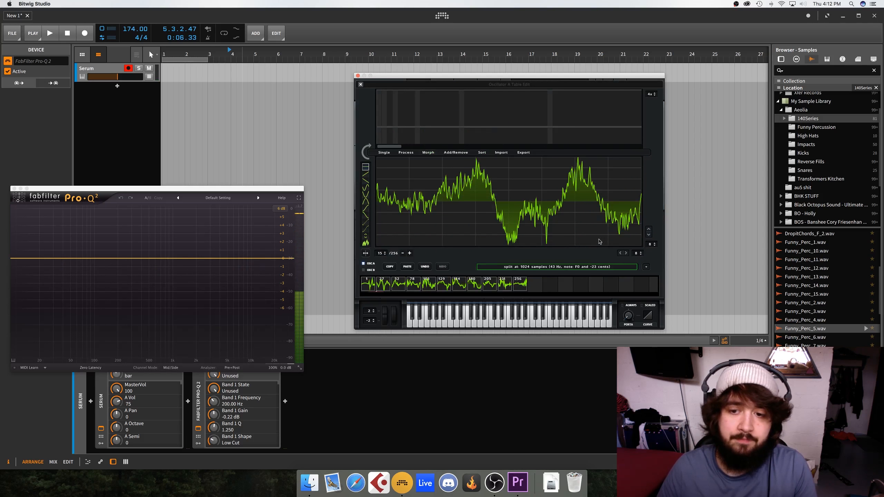
left_click(647, 267)
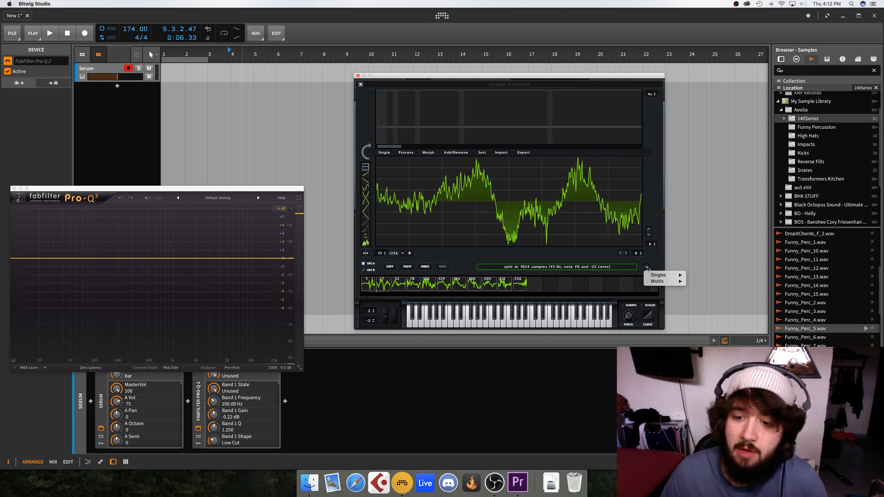
left_click(649, 267)
left_click(647, 266)
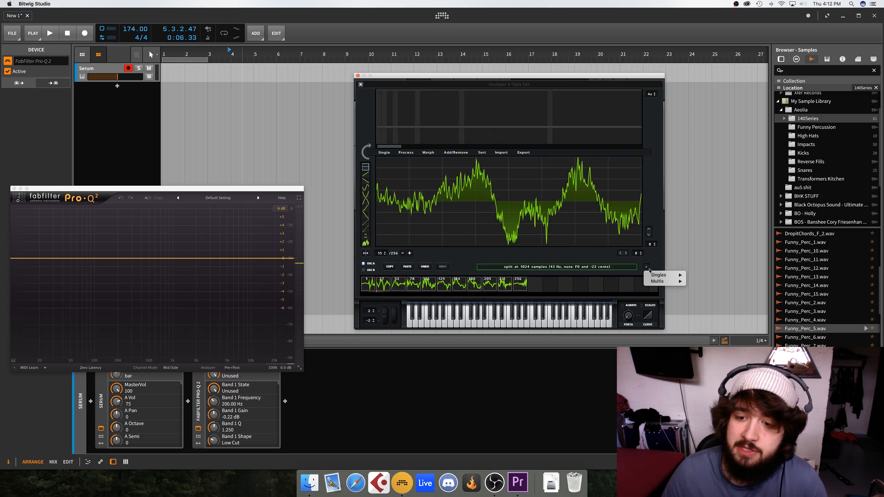
mouse_move(668, 283)
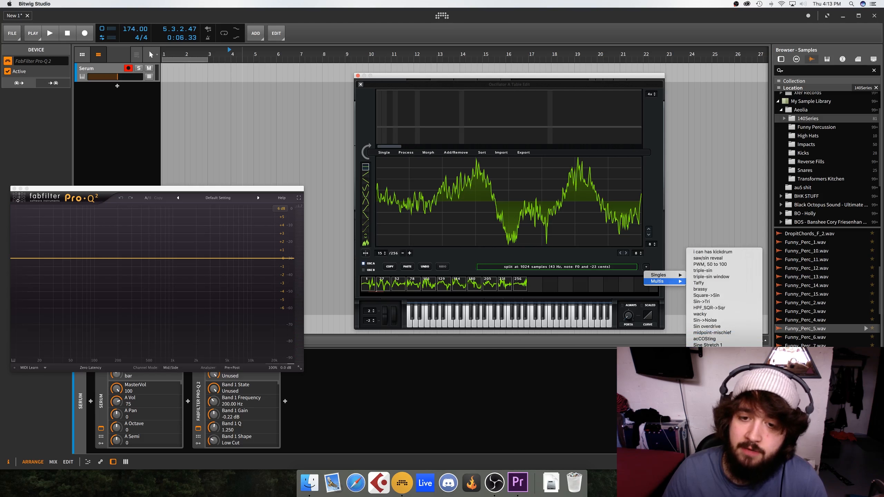
left_click(714, 450)
left_click(405, 152)
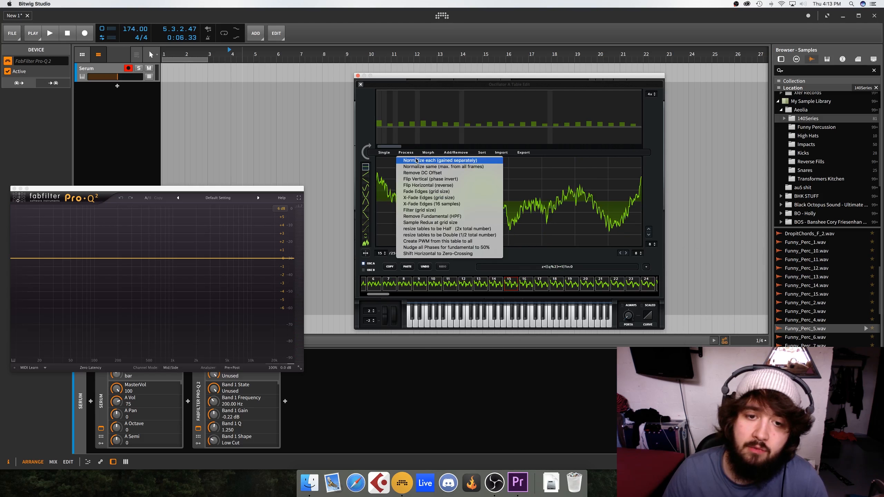
left_click(417, 161)
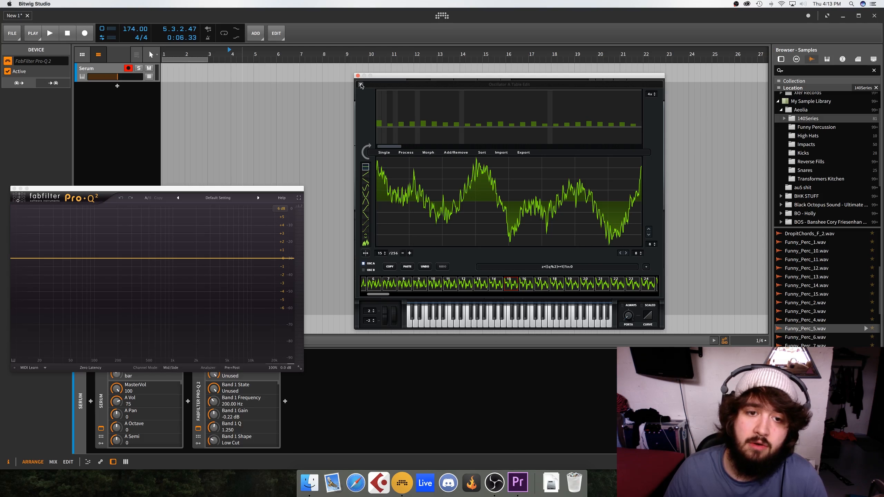
- Return to the oscillator view and audition the processed wavetable, sweeping oscillator A's WT position up to 139
left_click(361, 85)
left_click(439, 153)
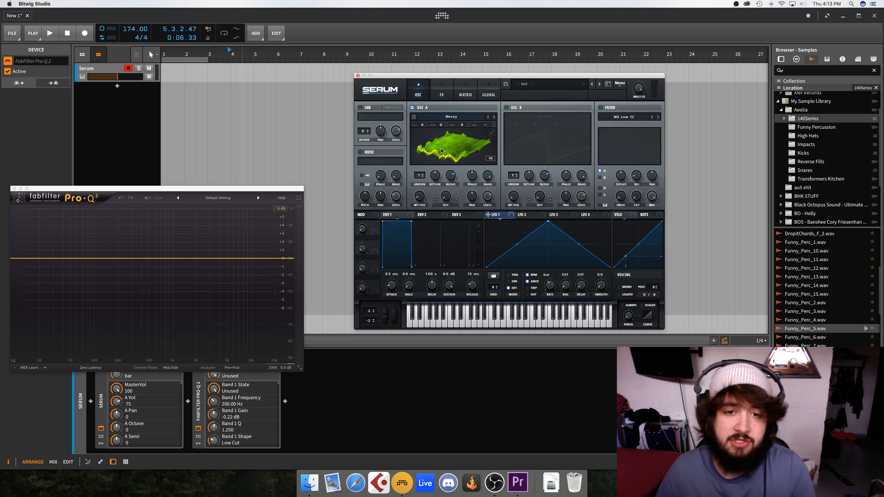
left_click(442, 151)
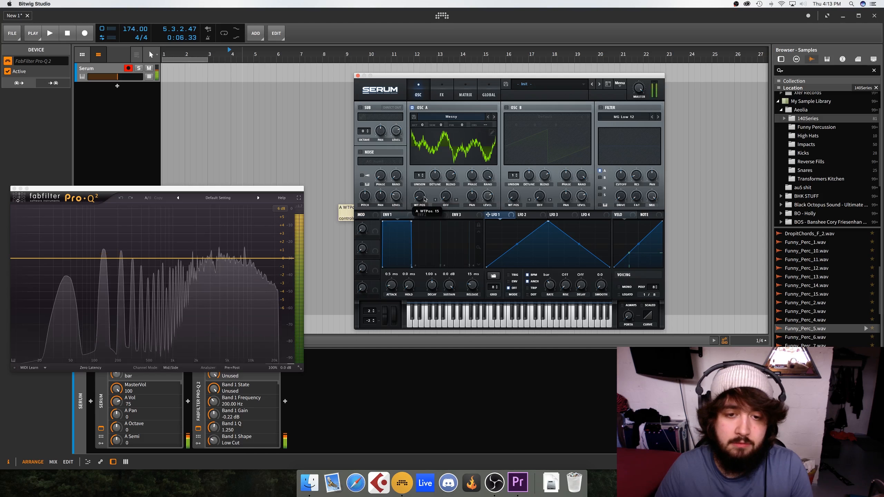
left_click_drag(420, 197, 446, 182)
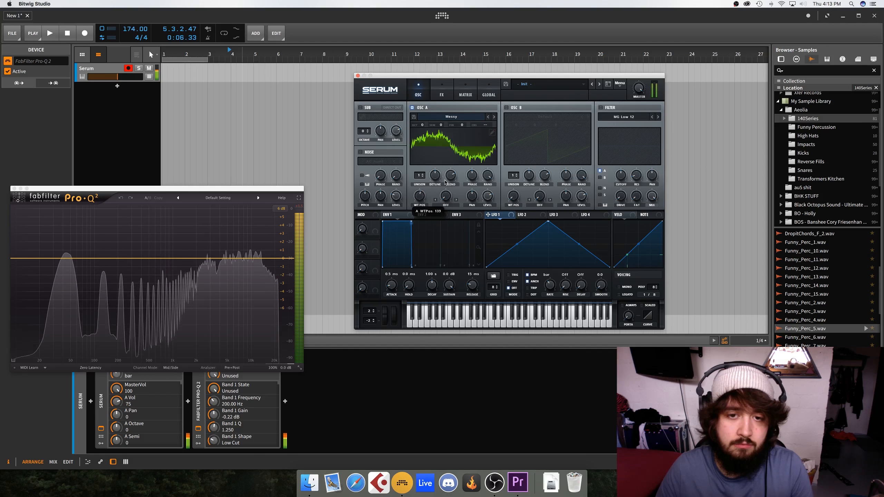
- Save the processed wavetable as Messy SQ in Serum's User tables folder
left_click(414, 117)
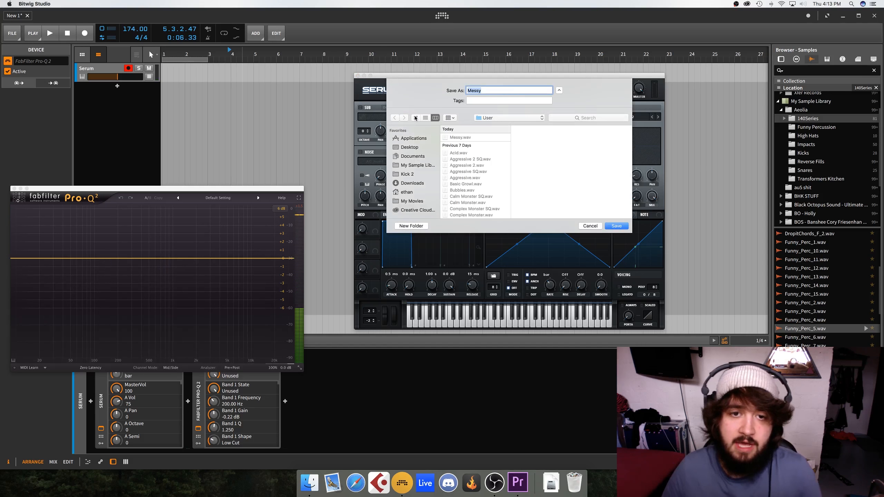
key("Right")
type("S")
key("Return")
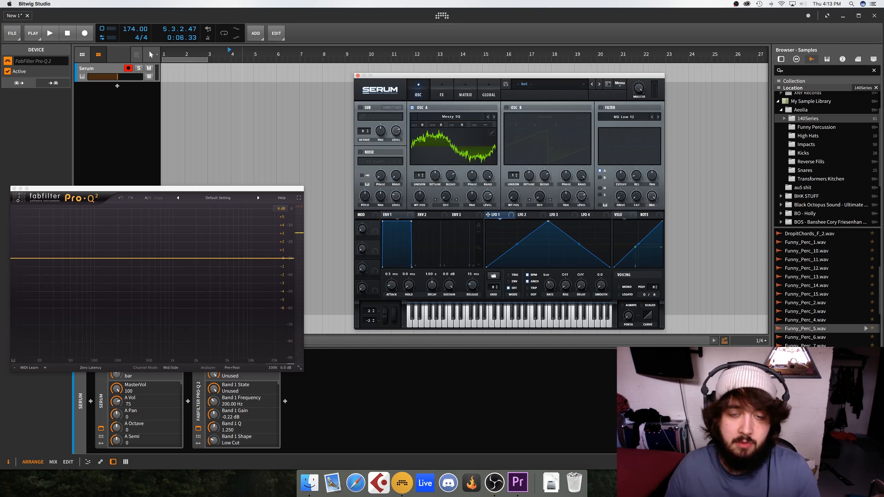
left_click(434, 119)
mouse_move(437, 152)
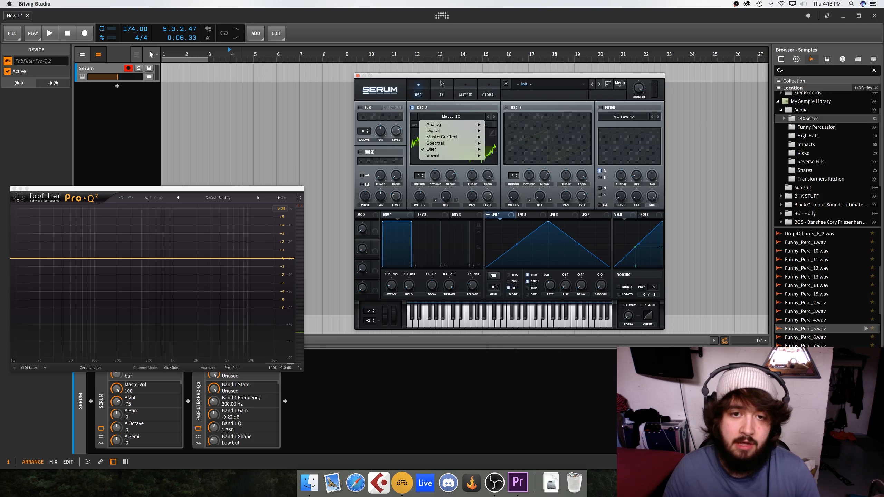
left_click(431, 90)
- Load Funny_Perc_5.wav from the sample browser into oscillator A as a wavetable and audition it with the WT position at 1
left_click(820, 332)
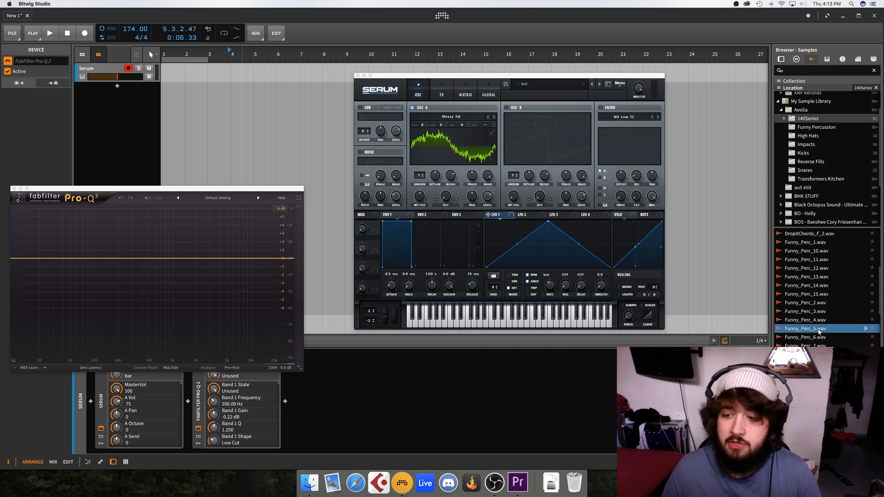
left_click_drag(520, 176, 487, 162)
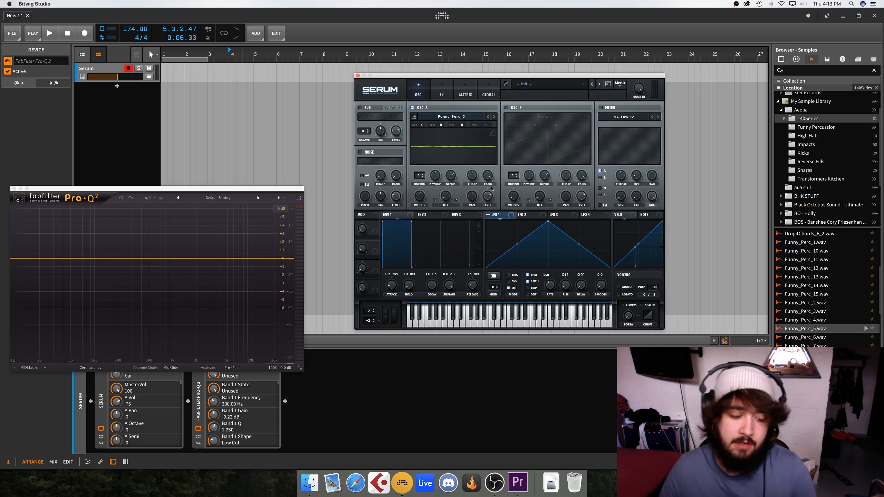
left_click(457, 150)
left_click_drag(422, 202, 417, 234)
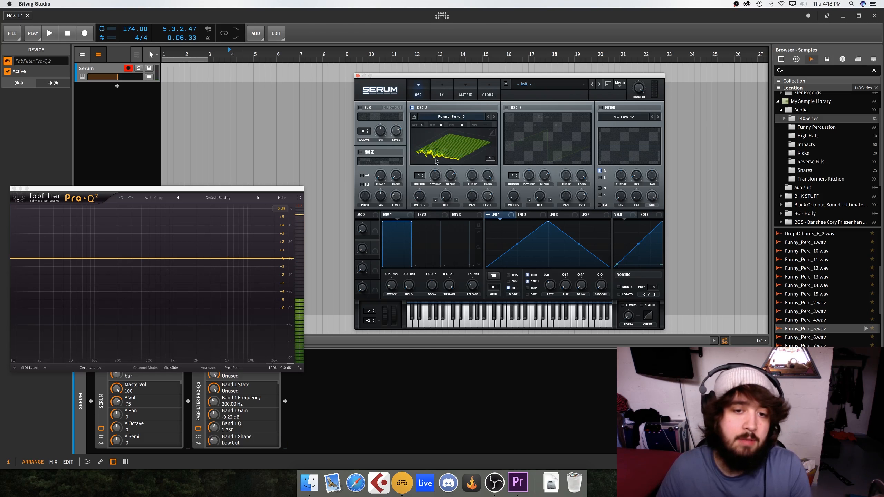
left_click_drag(419, 198, 422, 190)
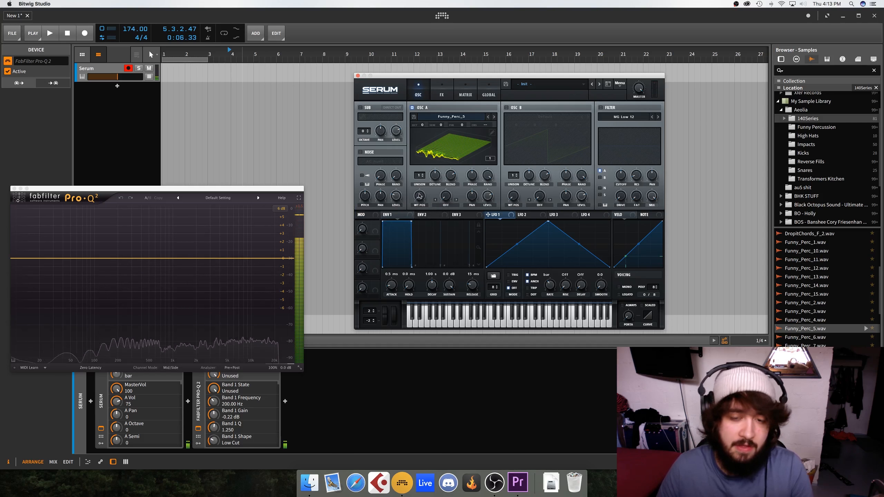
left_click(441, 158)
left_click(448, 143)
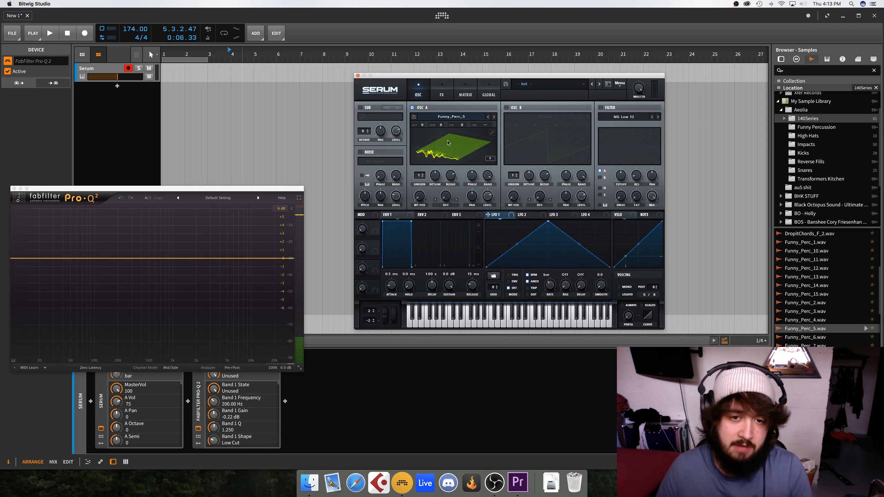
- Examine the individual frames of the Funny_Perc_5 wavetable in the wavetable editor
left_click(492, 133)
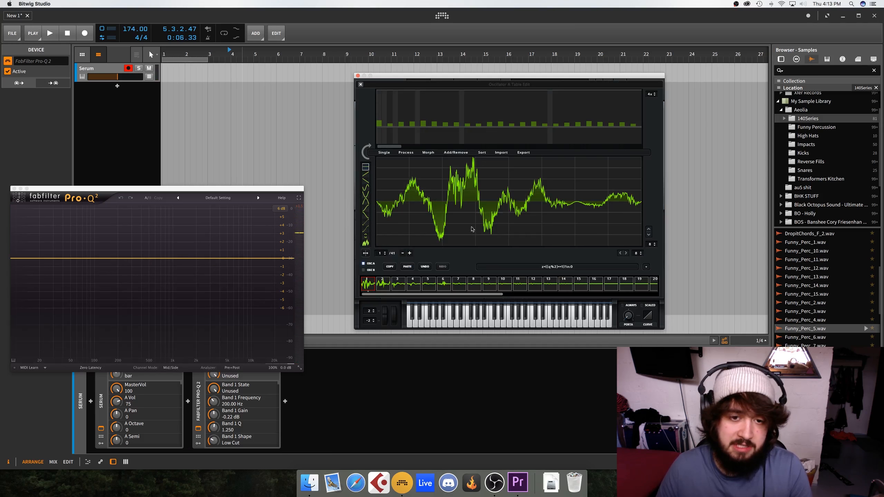
left_click(458, 284)
left_click(447, 286)
left_click(369, 287)
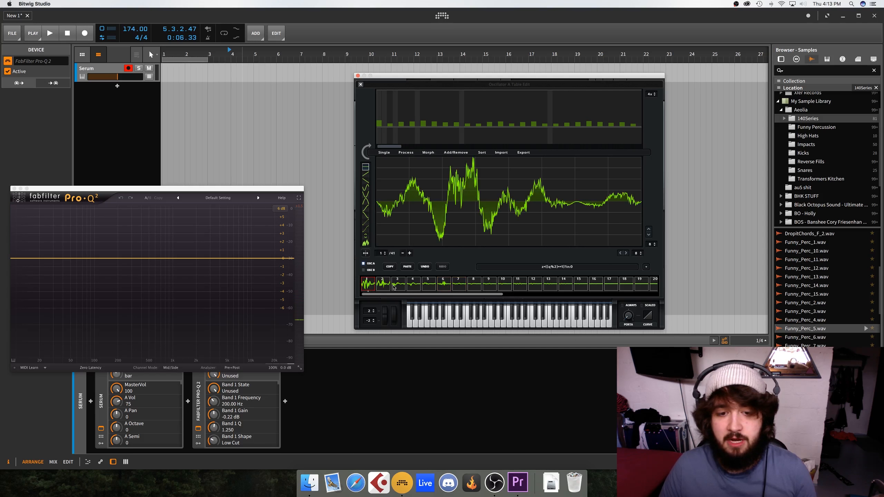
left_click(433, 286)
left_click(408, 286)
left_click(394, 286)
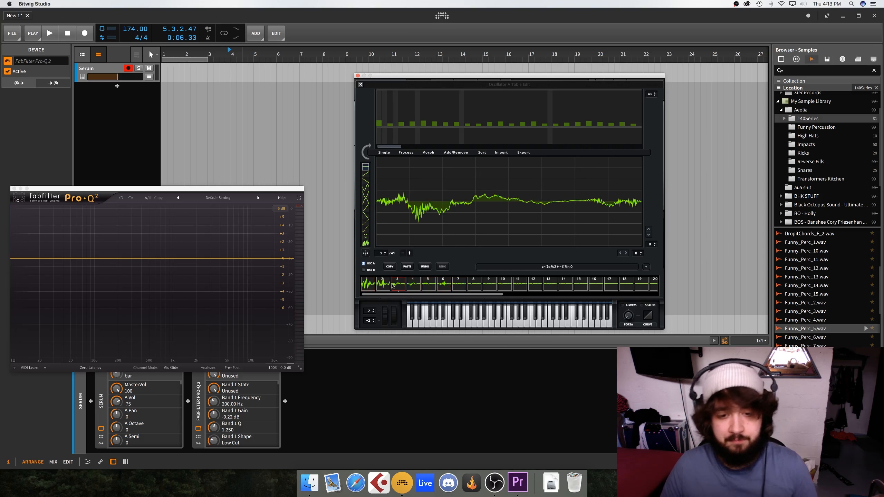
left_click(384, 284)
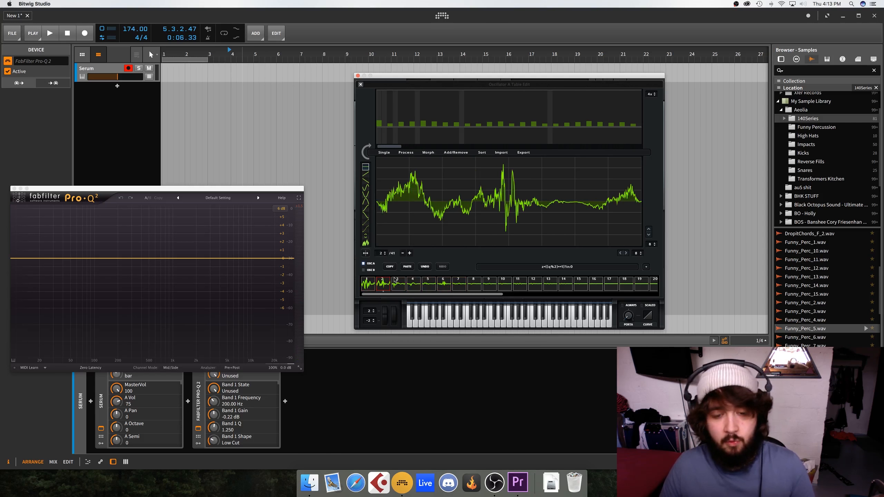
left_click(361, 84)
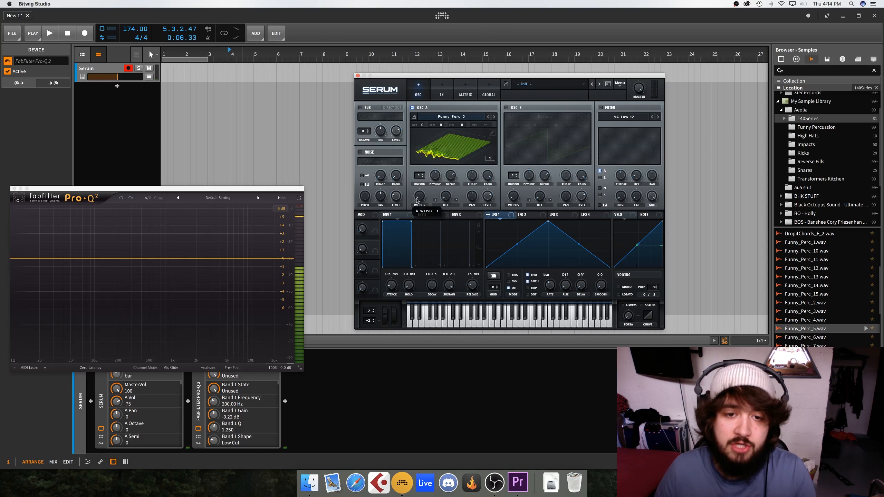
- Load Funny_Perc_5.wav into oscillator A again and audition its opening frames, leaving the WT position at 3
left_click(439, 153)
left_click(448, 148)
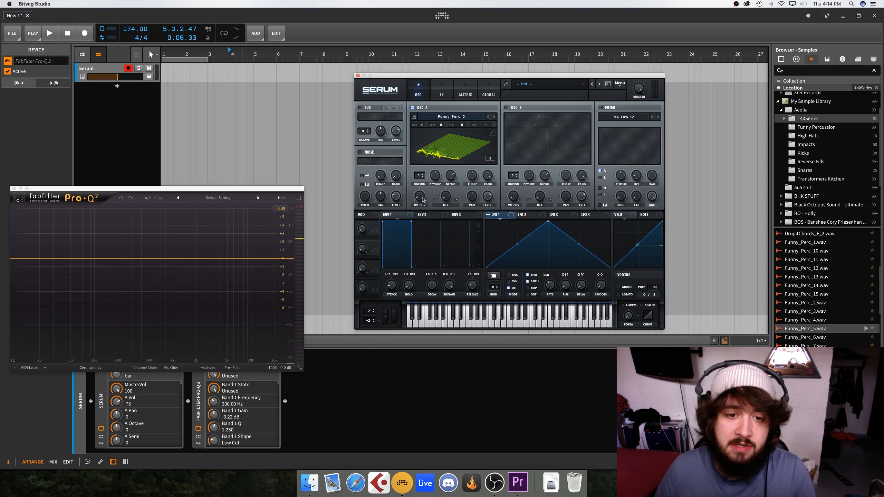
left_click_drag(806, 329, 468, 160)
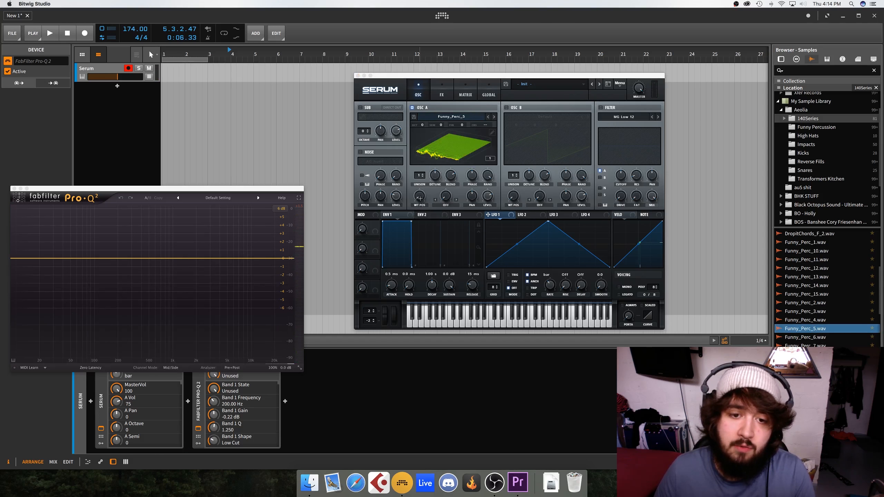
left_click_drag(419, 198, 422, 196)
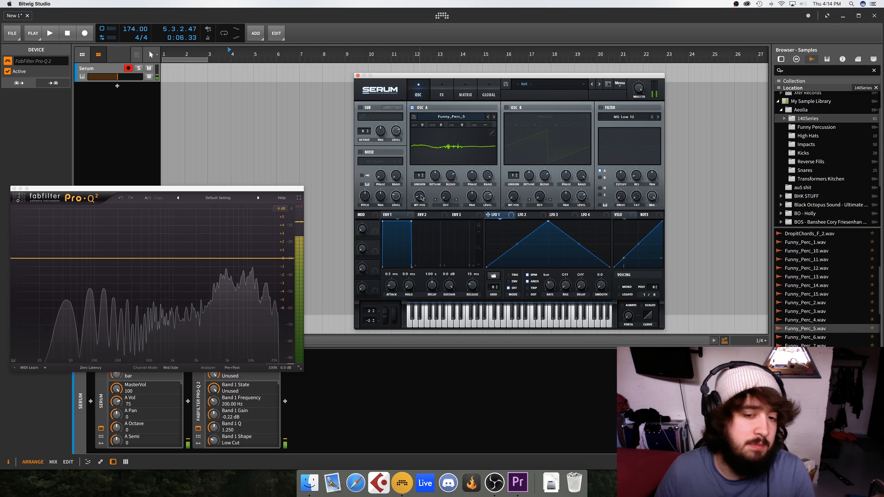
left_click_drag(421, 198, 420, 200)
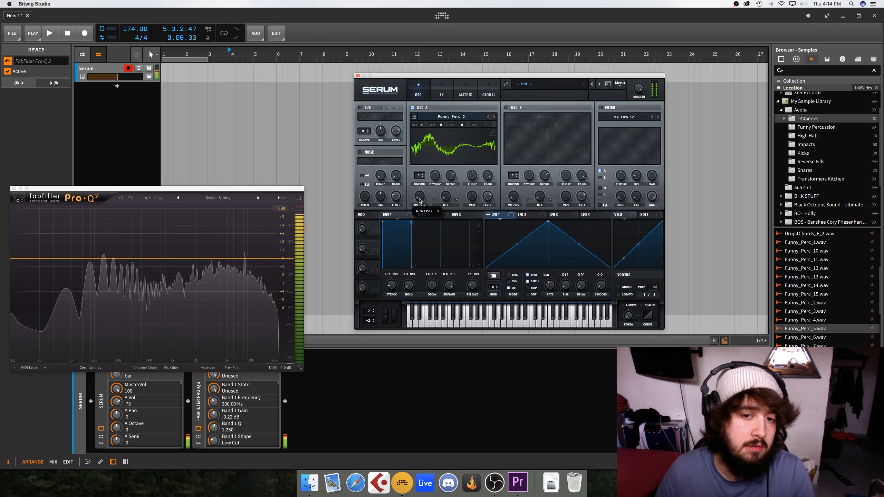
- Remove all frames from frame 6 to the end of the Funny_Perc_5 wavetable
left_click(493, 134)
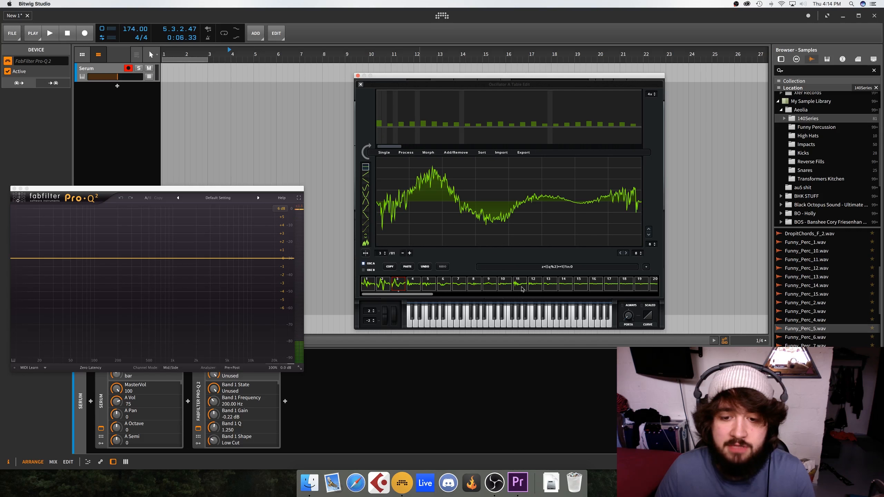
left_click(449, 290)
left_click(456, 154)
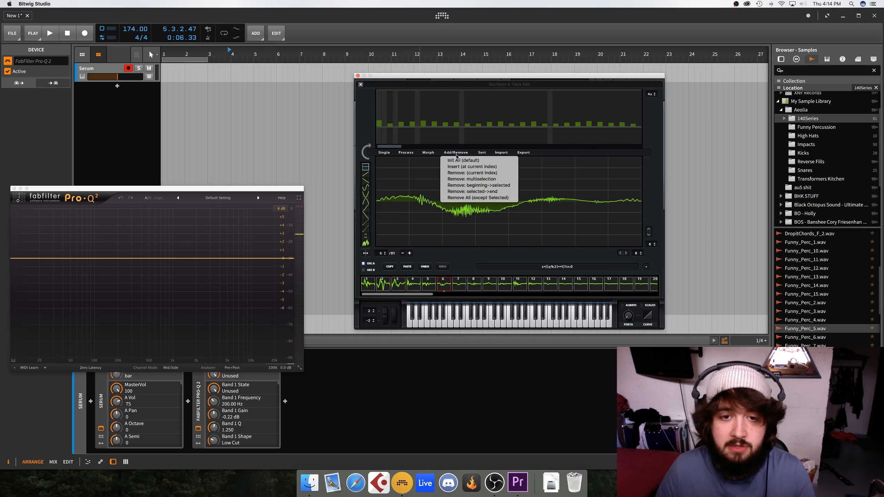
left_click(482, 192)
- Morph the five remaining Funny_Perc_5 frames across a 256-frame table and normalize each frame separately
left_click(428, 154)
left_click(434, 162)
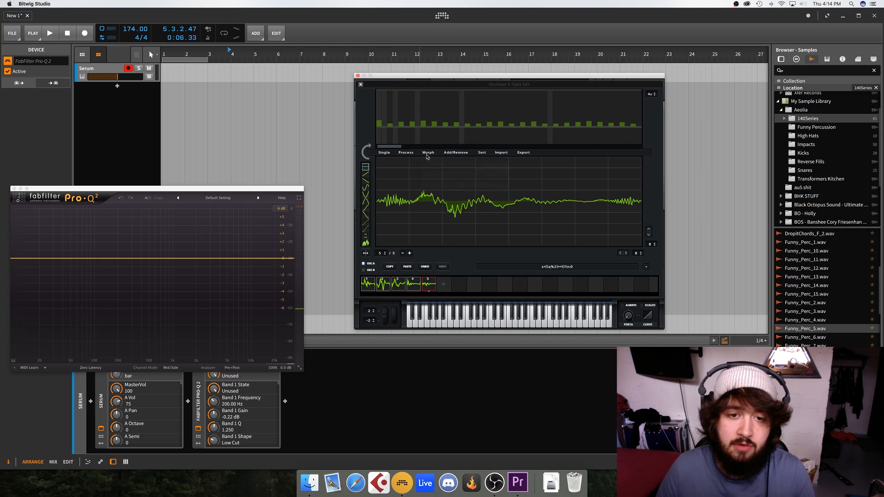
left_click(429, 154)
left_click(436, 174)
left_click(411, 153)
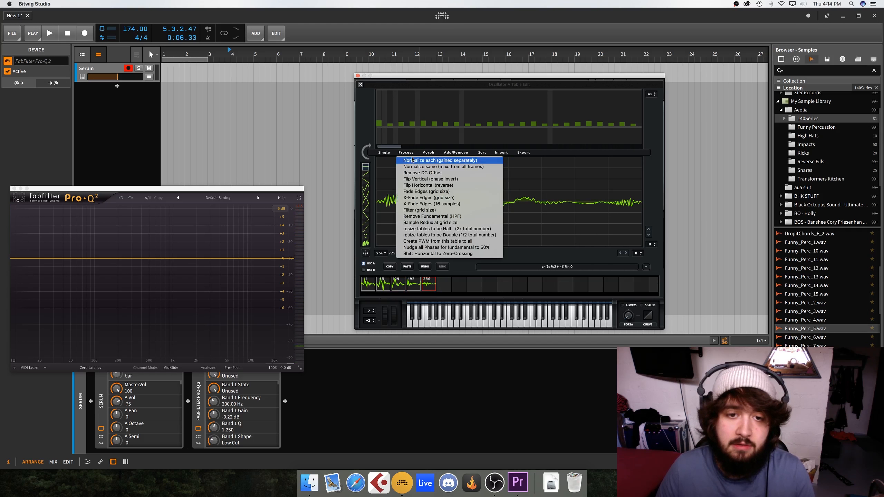
left_click(412, 161)
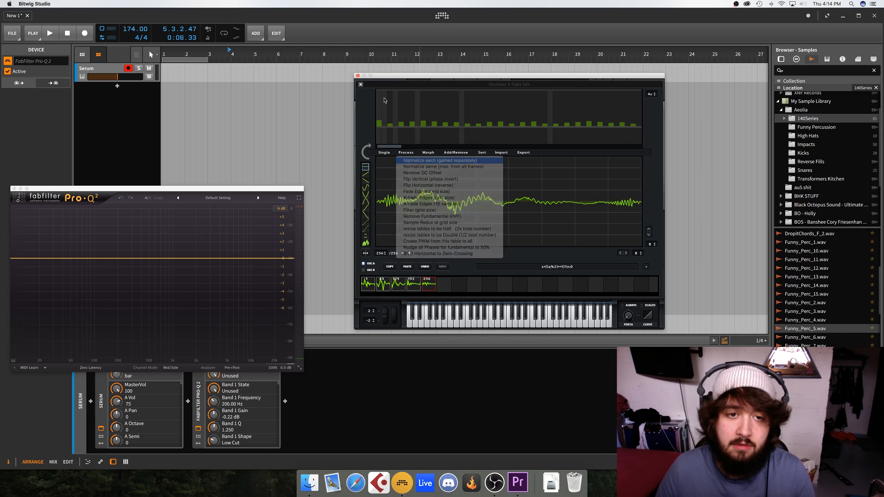
left_click(361, 84)
- Audition the morphed five-frame wavetable by sweeping oscillator A's WT position, ending at 146
left_click(425, 140)
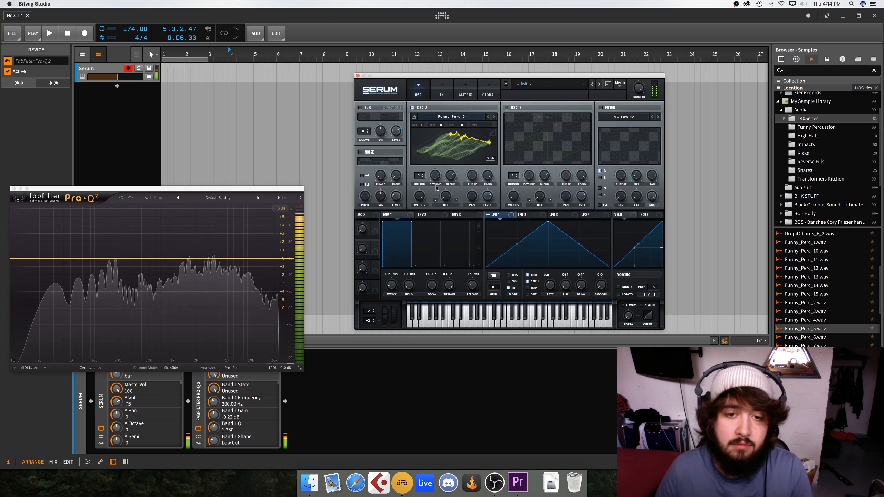
left_click_drag(425, 196, 413, 234)
left_click(433, 157)
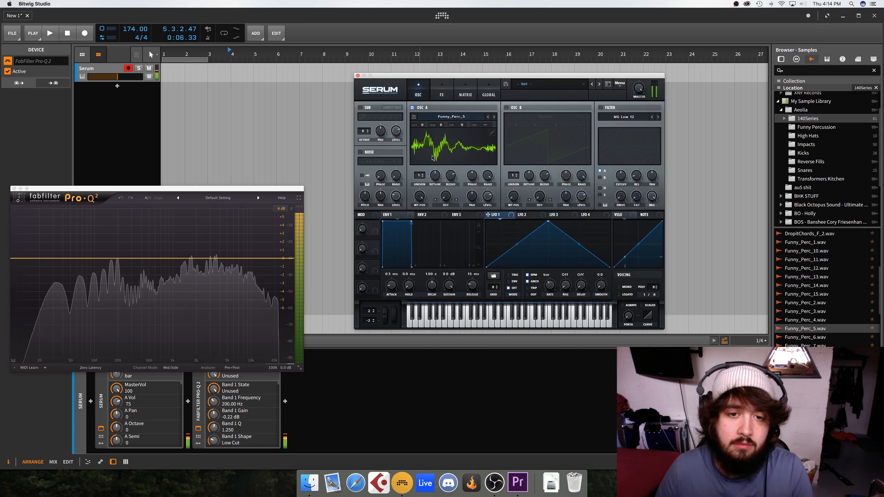
left_click_drag(422, 201, 419, 225)
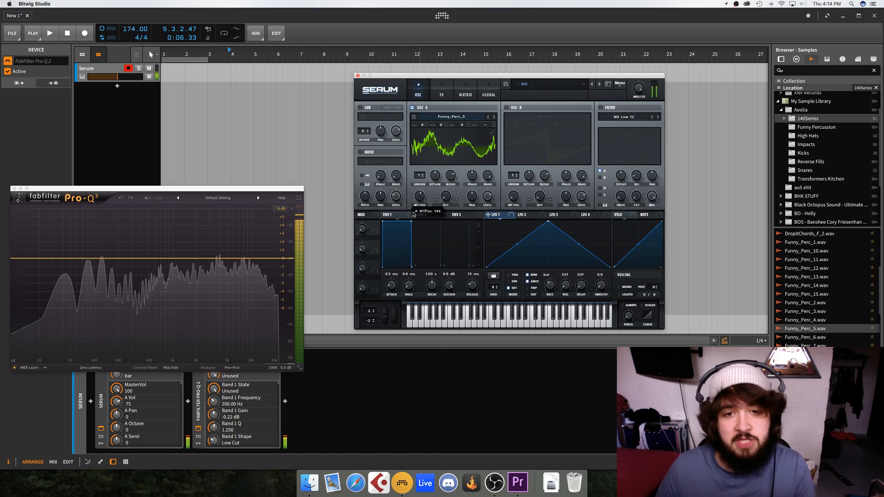
- Reload the original Funny_Perc_5.wav from the sample browser into oscillator A as a wavetable
left_click(824, 330)
left_click_drag(419, 126, 479, 164)
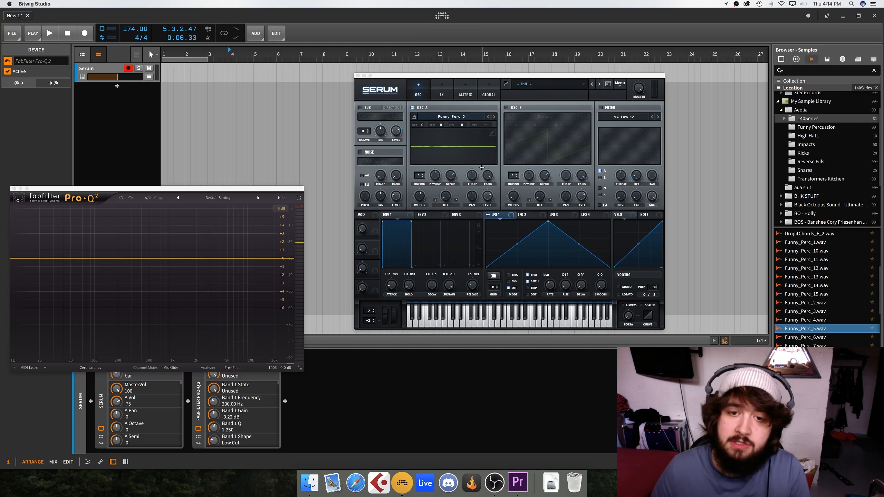
scroll(480, 169, "down", 2)
left_click(465, 149)
- Remove all frames from frame 7 to the end of the wavetable
left_click(495, 132)
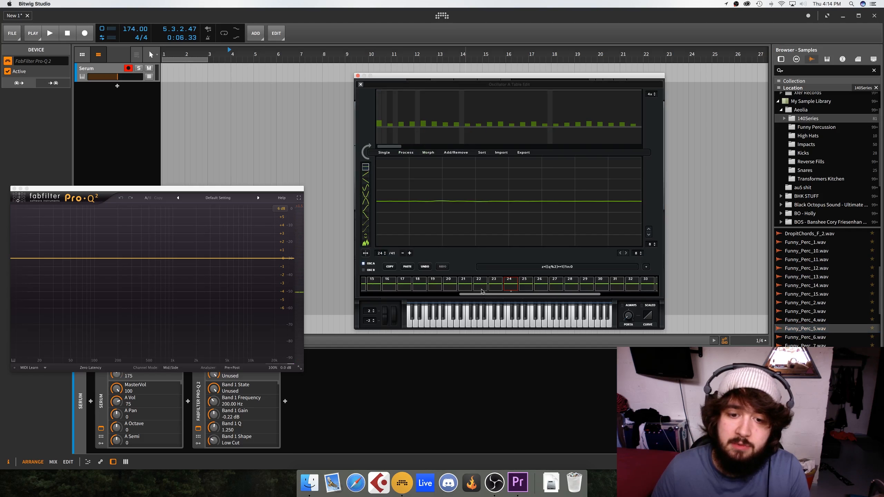
left_click_drag(482, 294, 406, 297)
left_click(455, 289)
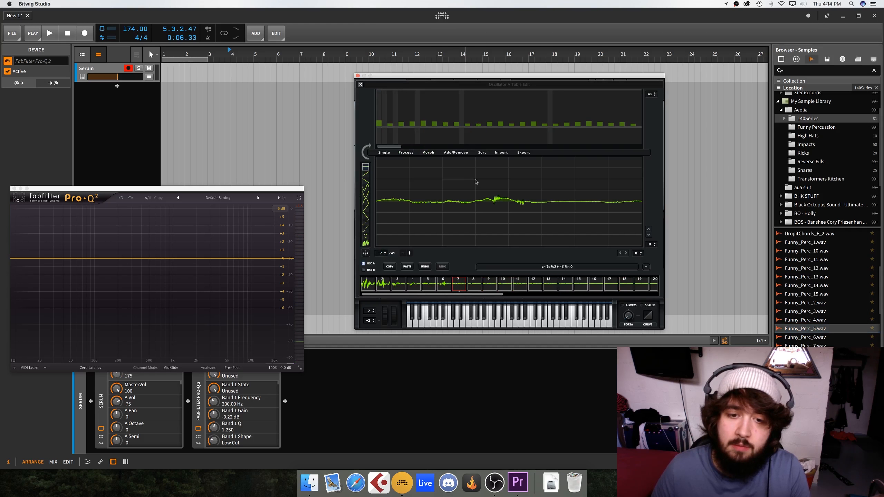
left_click(456, 153)
left_click(465, 193)
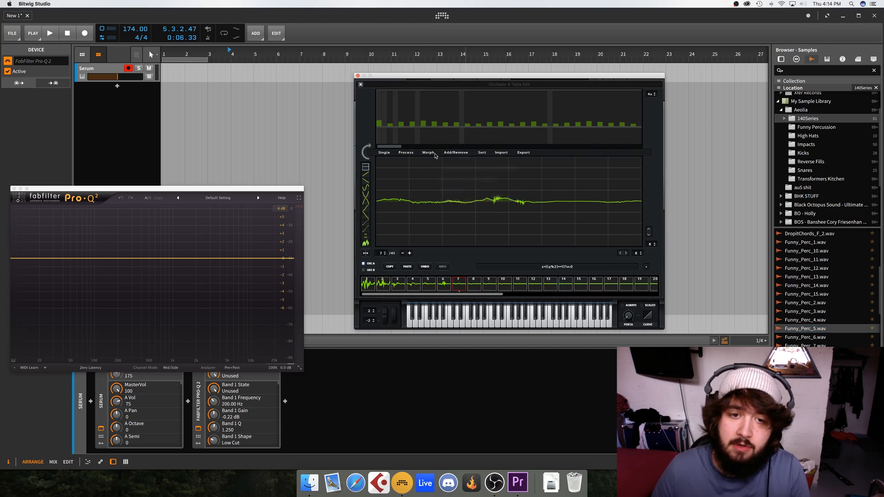
- Morph the six remaining frames across a 256-frame table and normalize each frame separately
left_click(429, 152)
left_click(443, 172)
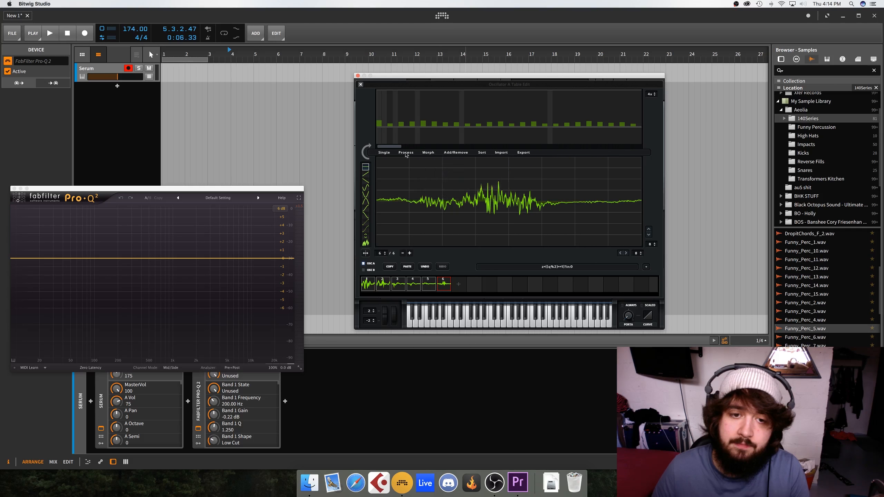
left_click(406, 153)
left_click(413, 161)
left_click(361, 85)
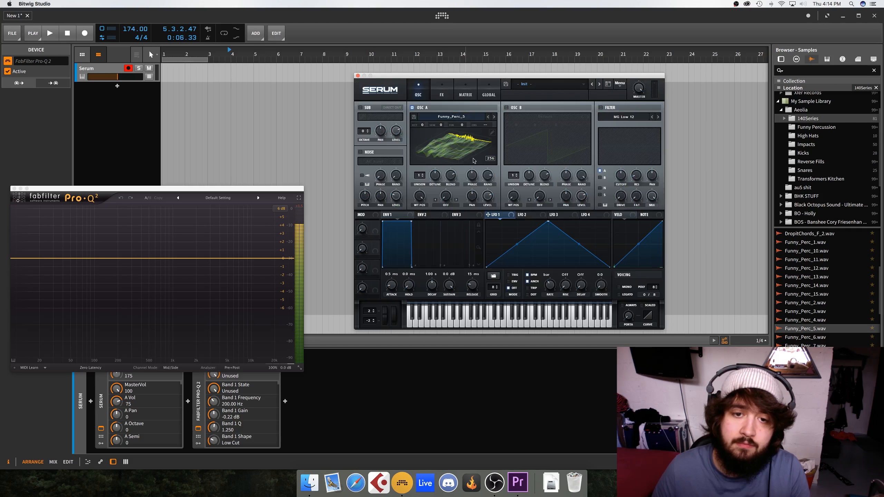
- Audition the morphed six-frame wavetable by sweeping oscillator A's WT position back and forth
left_click_drag(413, 218, 431, 198)
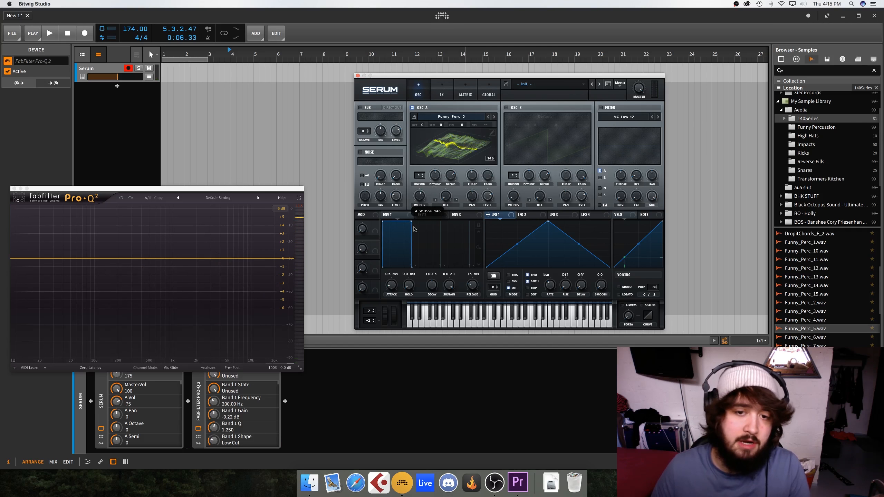
left_click_drag(414, 229, 406, 229)
left_click_drag(372, 252, 416, 206)
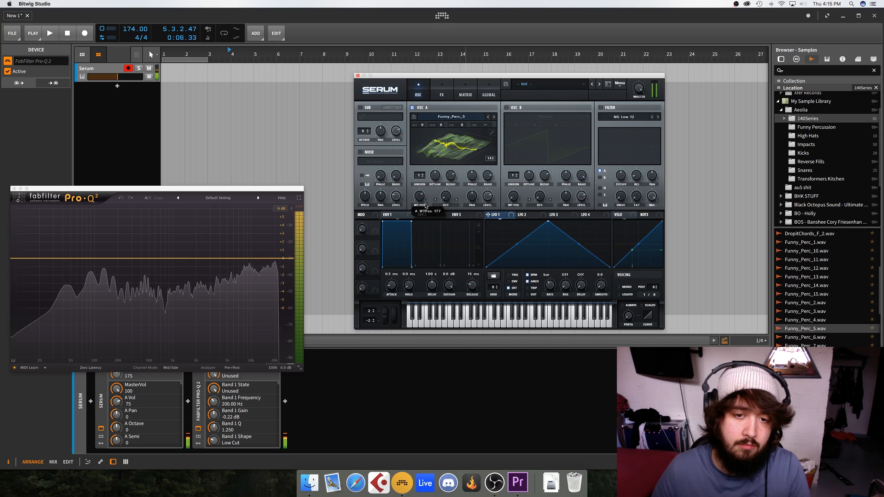
left_click_drag(419, 206, 415, 209)
left_click_drag(379, 232, 414, 206)
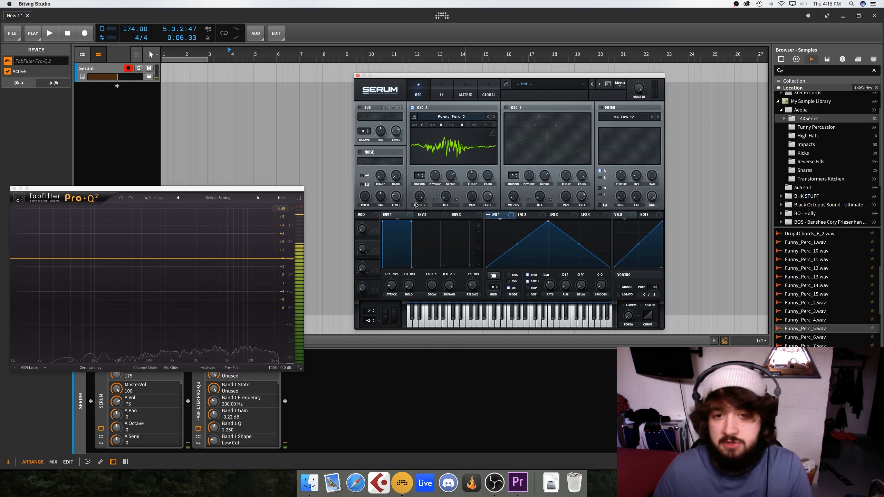
left_click_drag(421, 195, 394, 246)
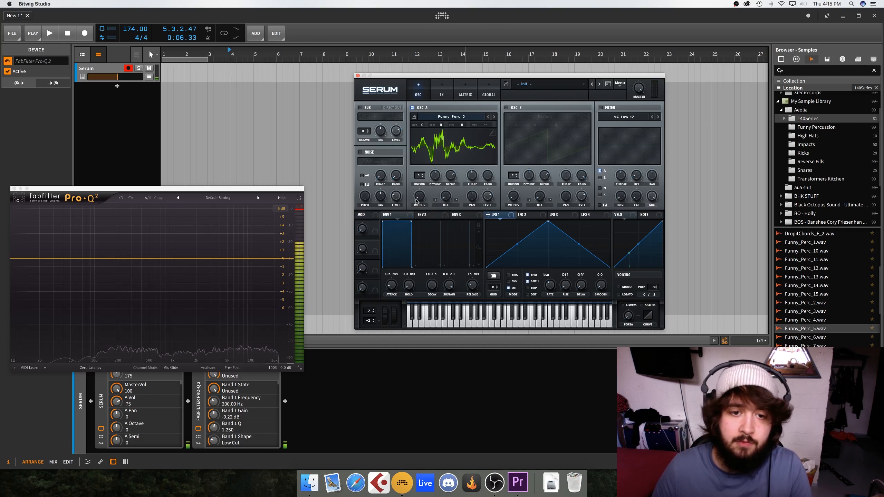
left_click_drag(421, 197, 416, 120)
- Save oscillator A's wavetable as Oercussion Growl in the User folder
left_click(416, 119)
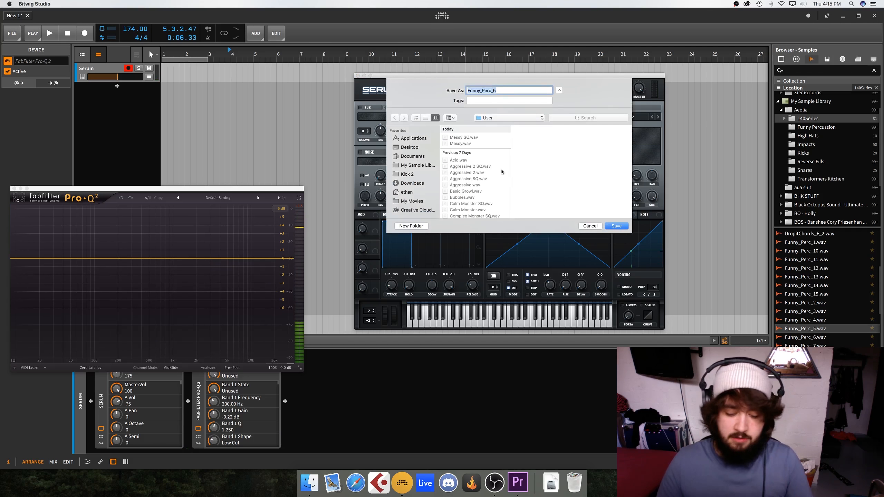
type("Oercussion Gro")
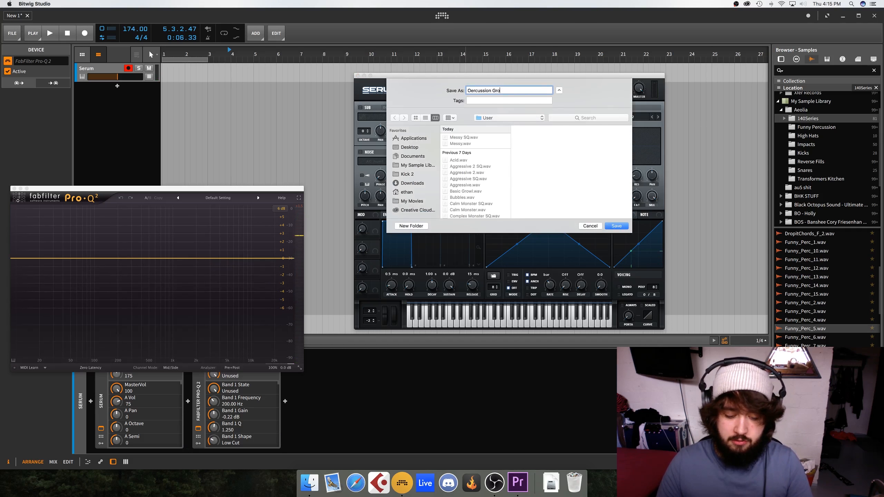
type("wl")
key("Return")
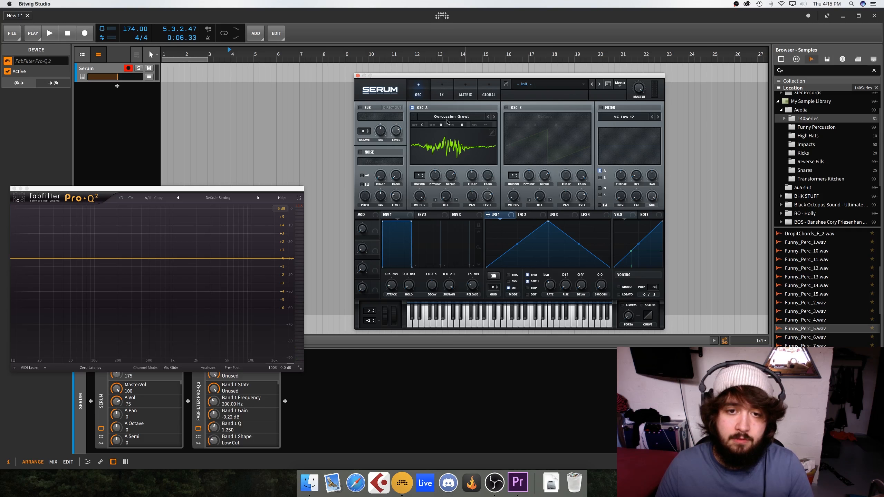
- Apply a preset multi-frame formula from the Multis group to the saved growl wavetable
left_click(492, 131)
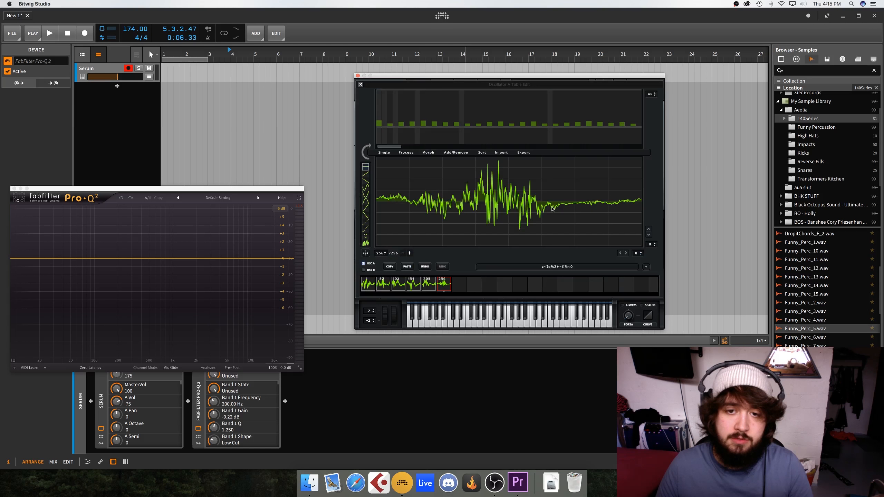
left_click(647, 267)
mouse_move(654, 283)
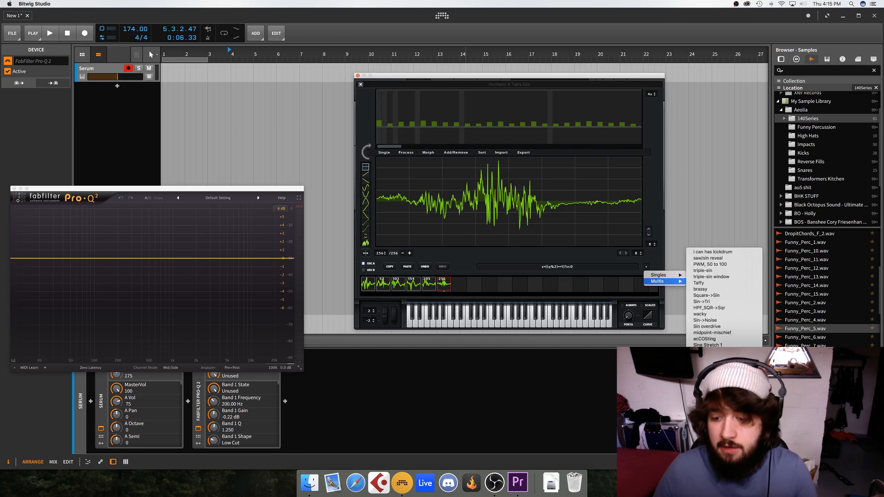
left_click(714, 386)
left_click(360, 84)
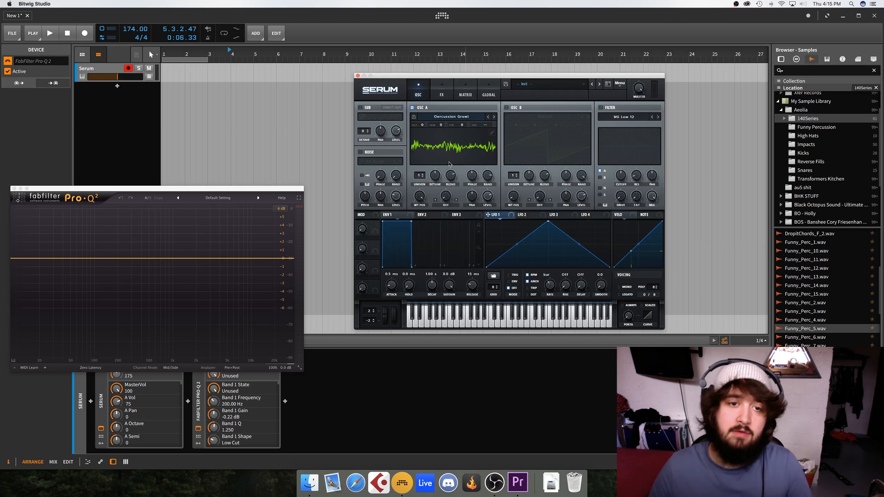
left_click(453, 150)
left_click(453, 150)
- Normalize each frame of the formula-processed growl separately, then audition it with the WT position at 150
left_click(492, 132)
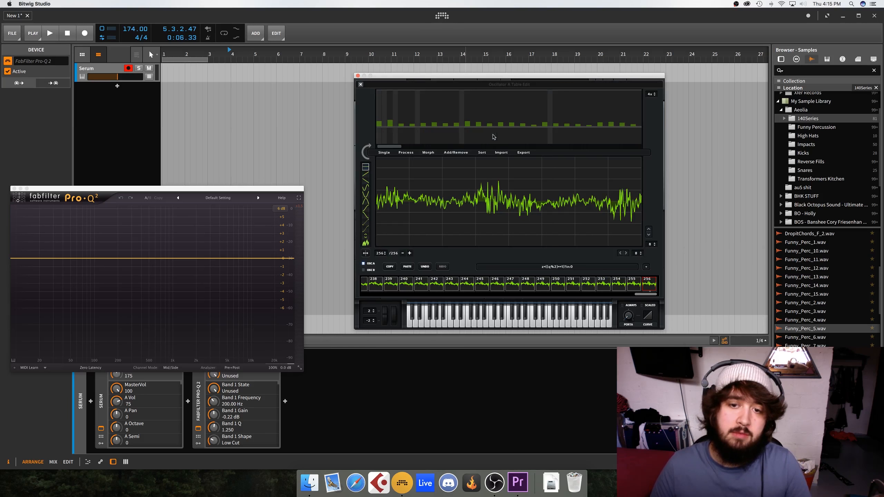
left_click(405, 154)
left_click(410, 161)
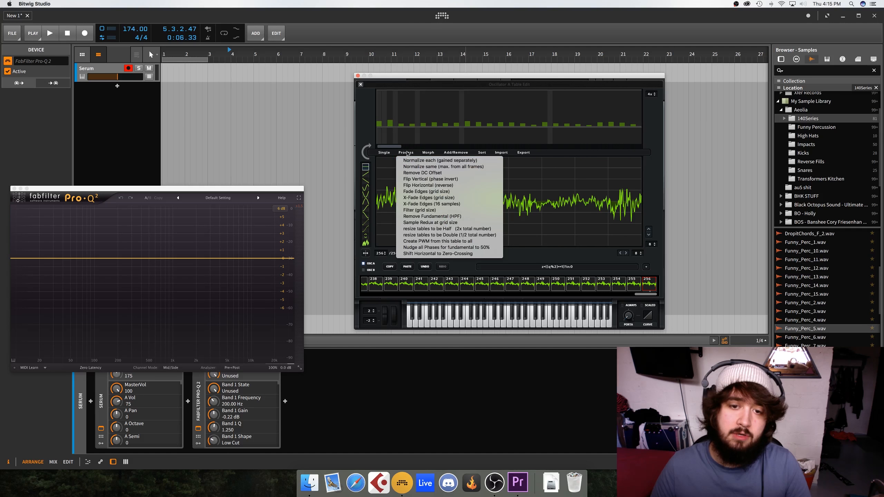
left_click(360, 84)
left_click(449, 151)
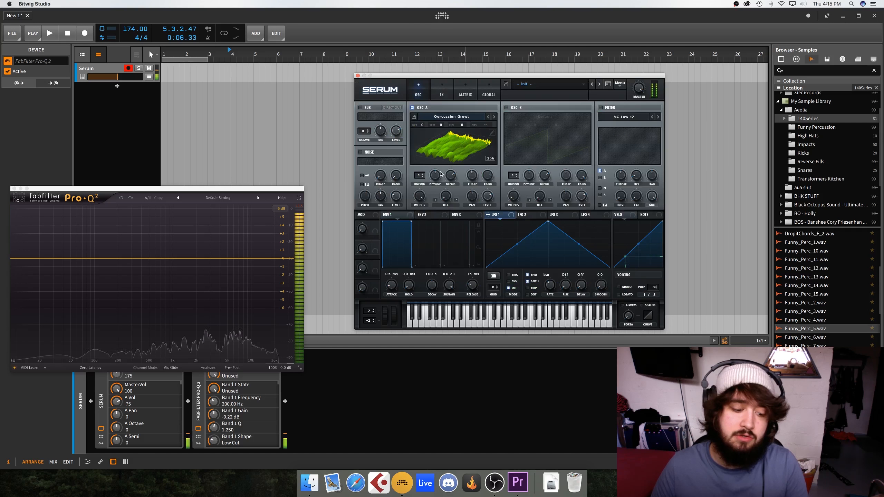
mouse_move(419, 196)
left_mouse_down()
mouse_move(403, 229)
mouse_move(450, 157)
mouse_move(410, 239)
mouse_move(431, 194)
left_mouse_up()
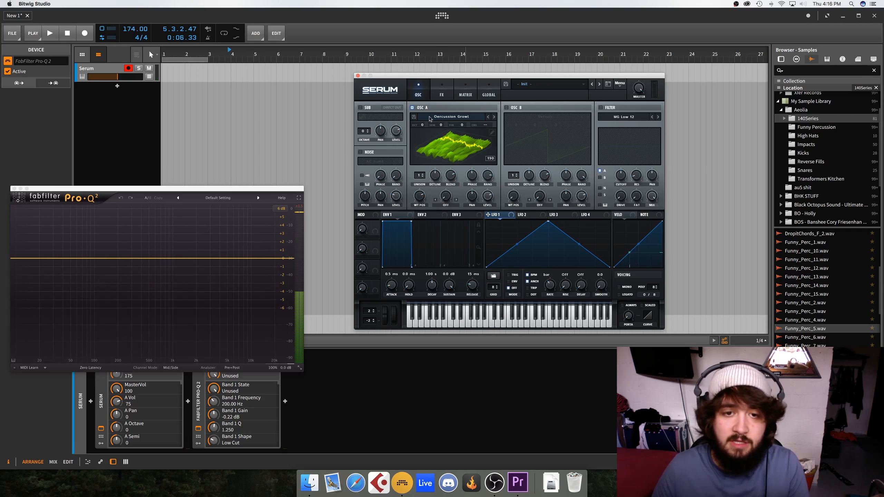
- Save the processed wavetable as Percussion Growl SQ and audition it, leaving the WT position at 256
left_click(414, 117)
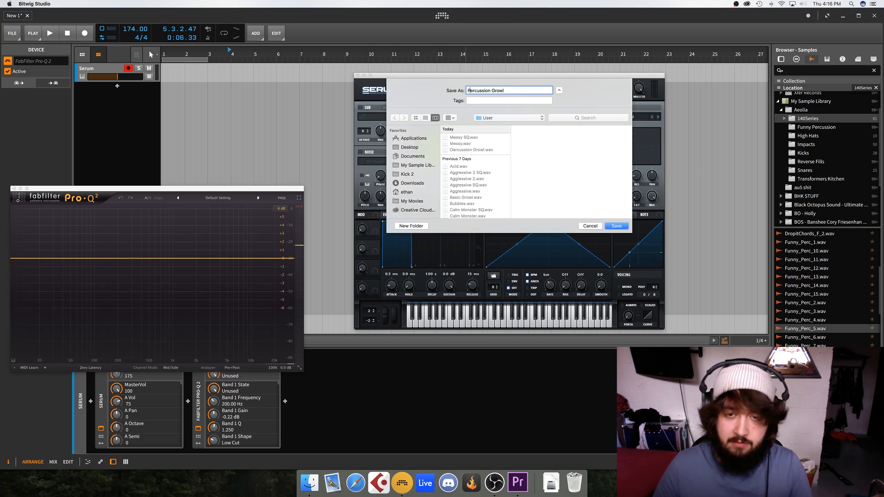
triple_click(518, 87)
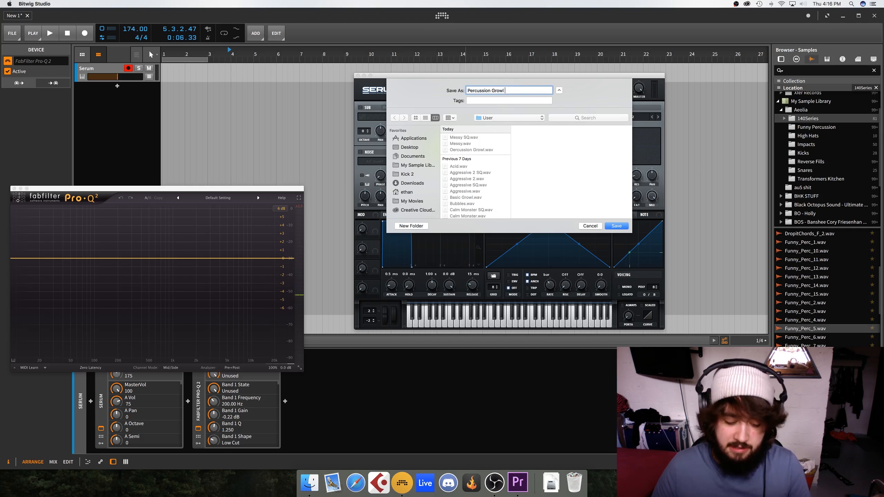
key("Return")
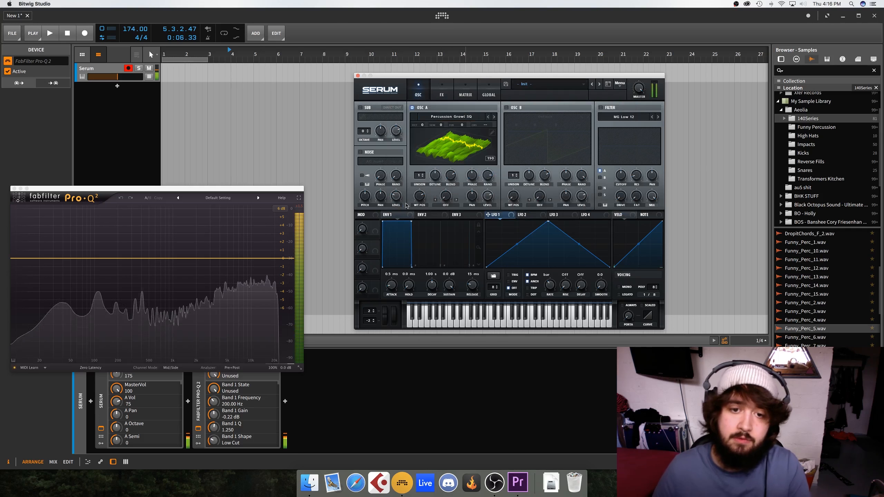
left_click_drag(411, 225, 449, 151)
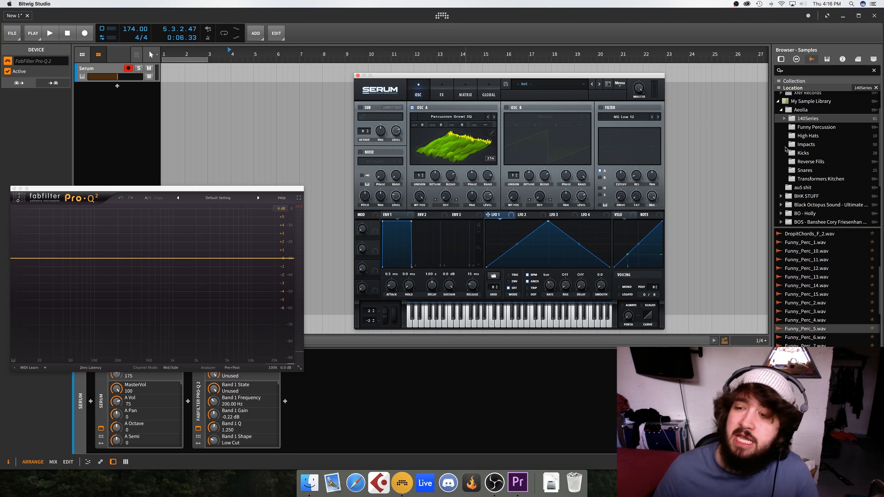
- Open the Tonal - Bass one shot folder of the BOS - Leviathan pack in the sample browser
scroll(807, 195, "down", 4)
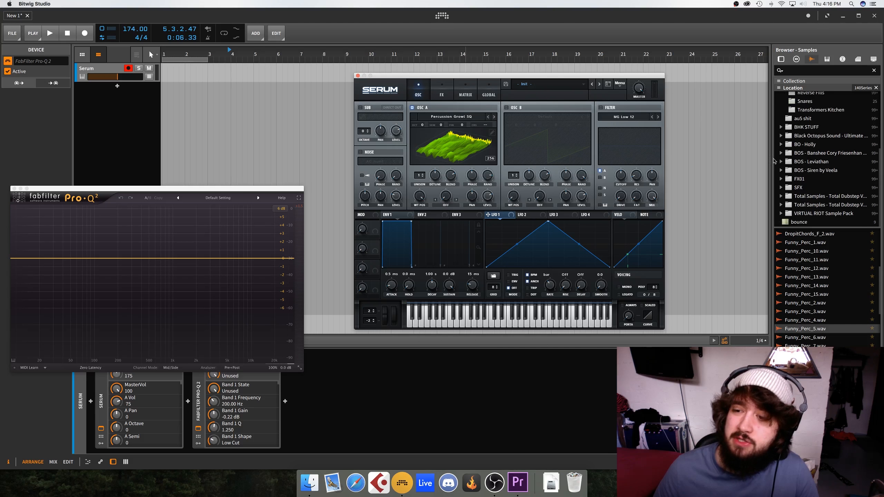
left_click(781, 161)
scroll(801, 179, "down", 7)
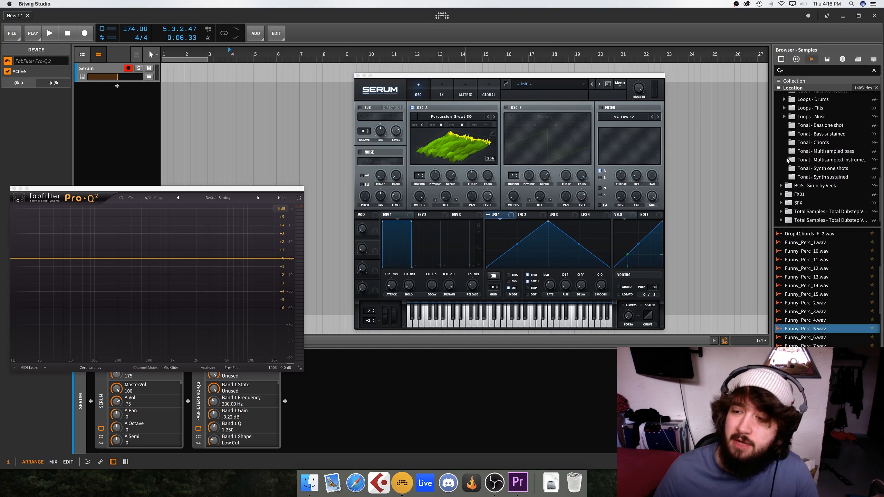
left_click(814, 173)
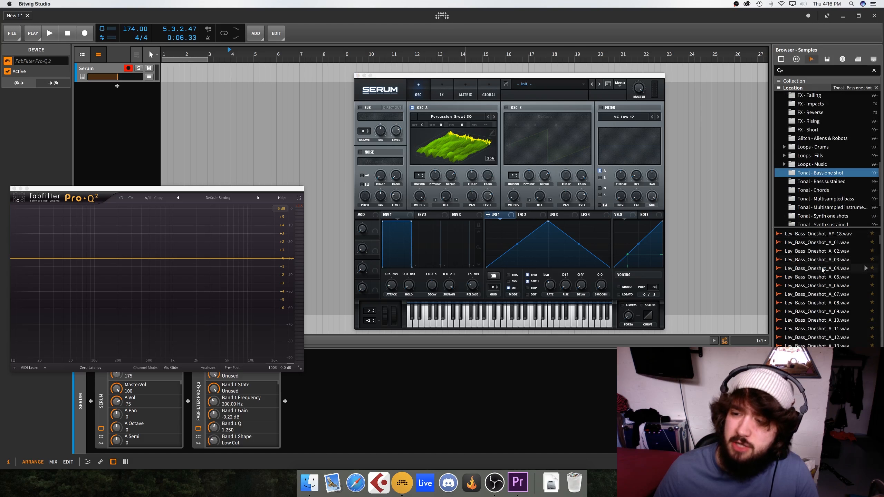
- Audition bass one-shots from the Leviathan pack, including Lev_Bass_Oneshot_A_04.wav and Lev_Bass_Oneshot_A_09.wav
left_click(820, 268)
left_click(820, 311)
key("Left")
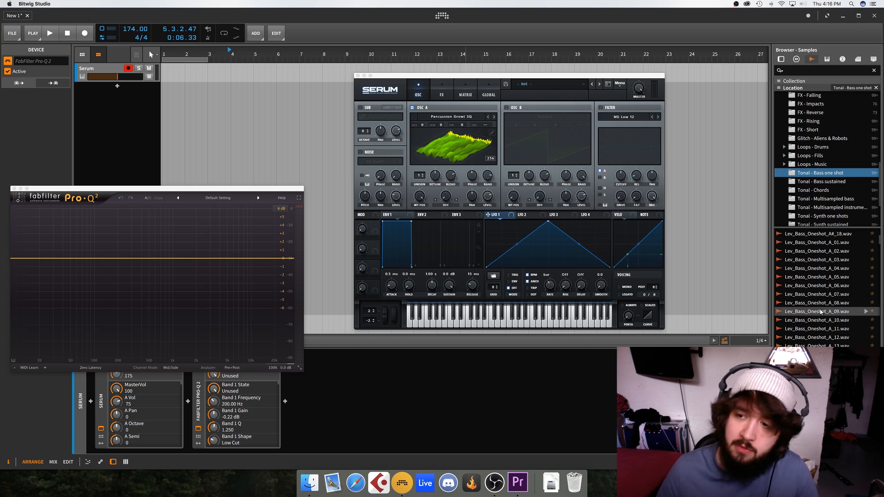
key("Down")
key("Up")
key("Right")
key("Left")
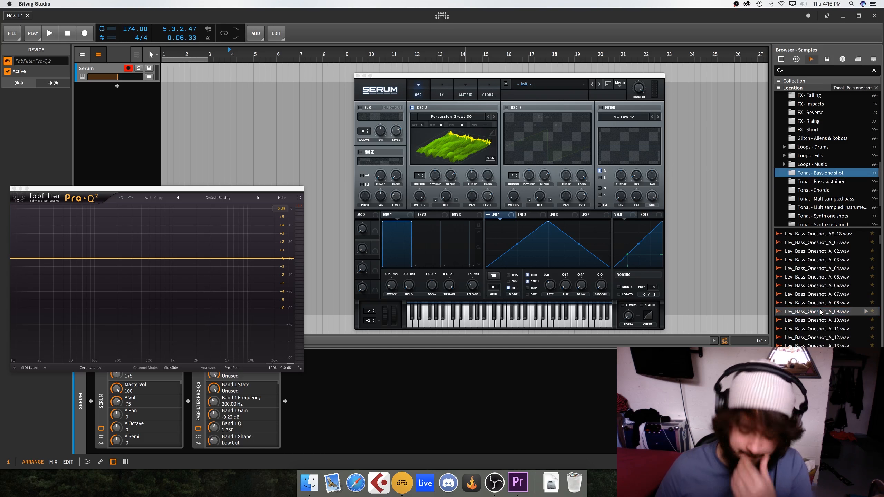
- Look through the A and B series of the Leviathan bass one-shots for a sample suited to a wavetable
key("Right")
key("Down")
key("Down")
key("Down")
key("Down")
key("Down")
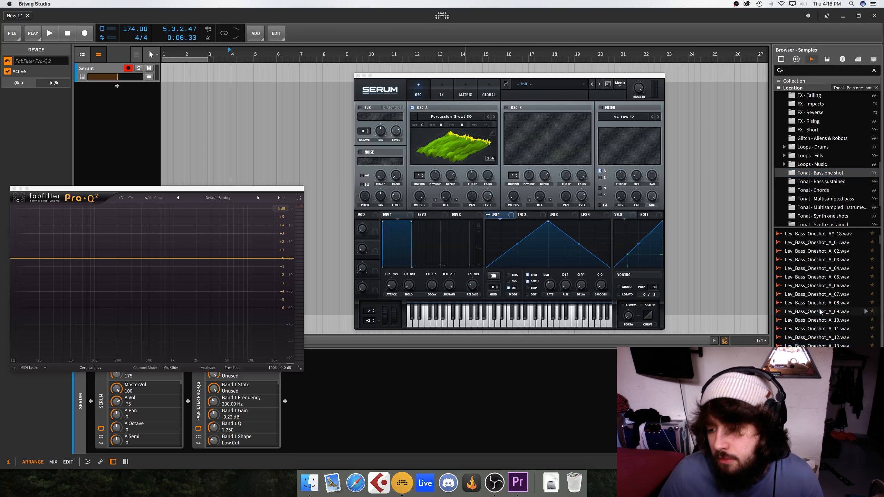
scroll(820, 312, "down", 3)
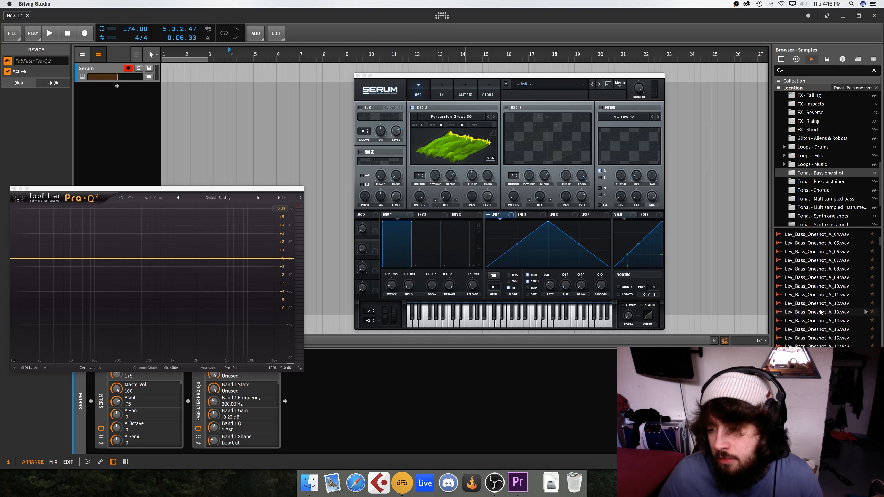
scroll(821, 311, "down", 3)
scroll(821, 311, "down", 3)
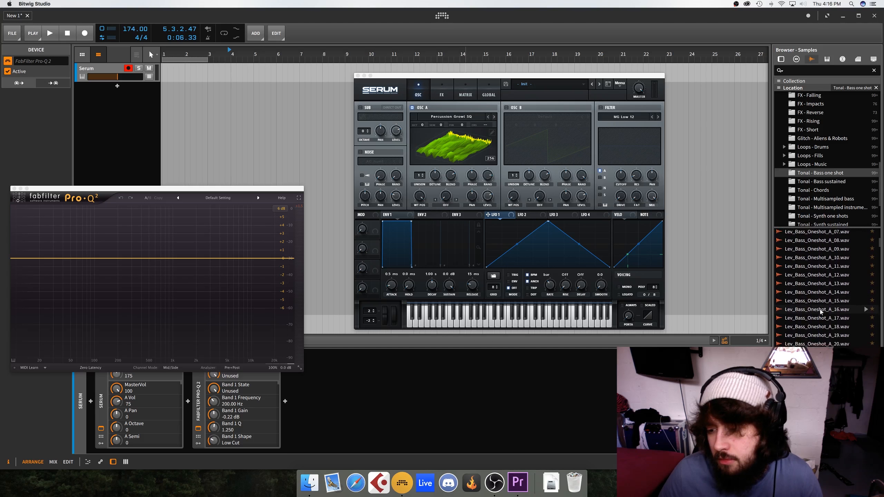
scroll(820, 311, "down", 1)
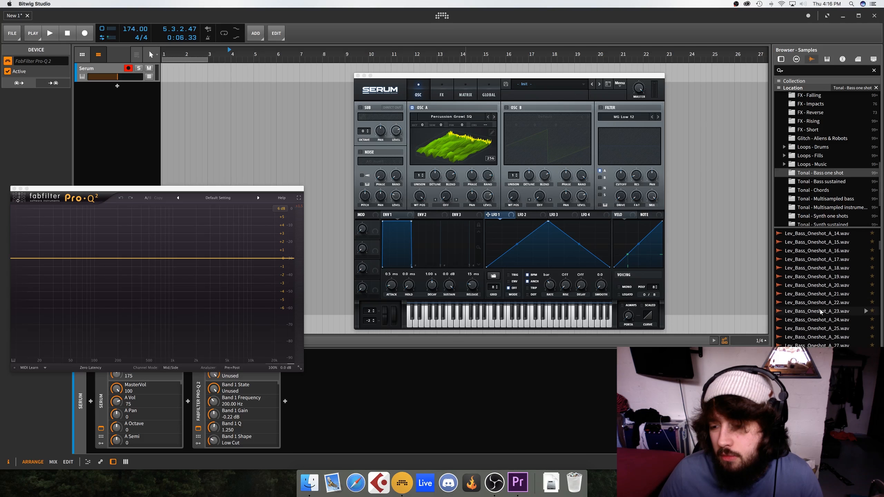
scroll(821, 311, "down", 4)
scroll(820, 311, "down", 1)
scroll(820, 309, "down", 2)
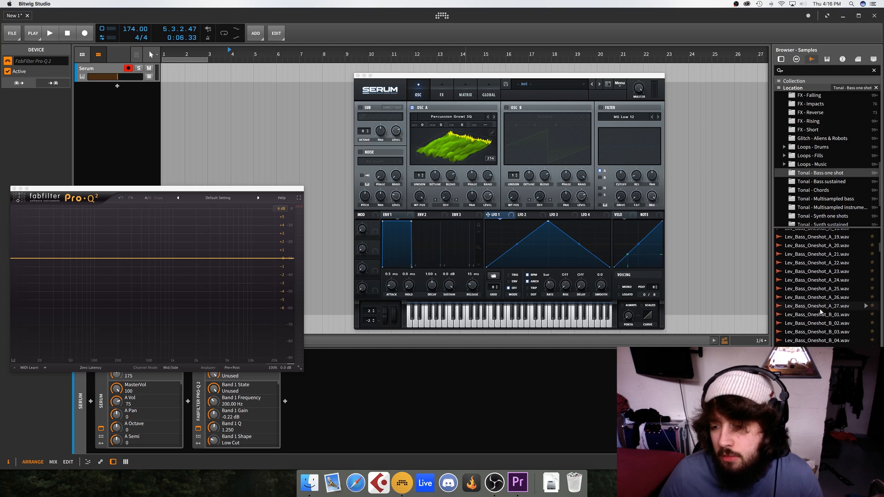
scroll(820, 309, "down", 3)
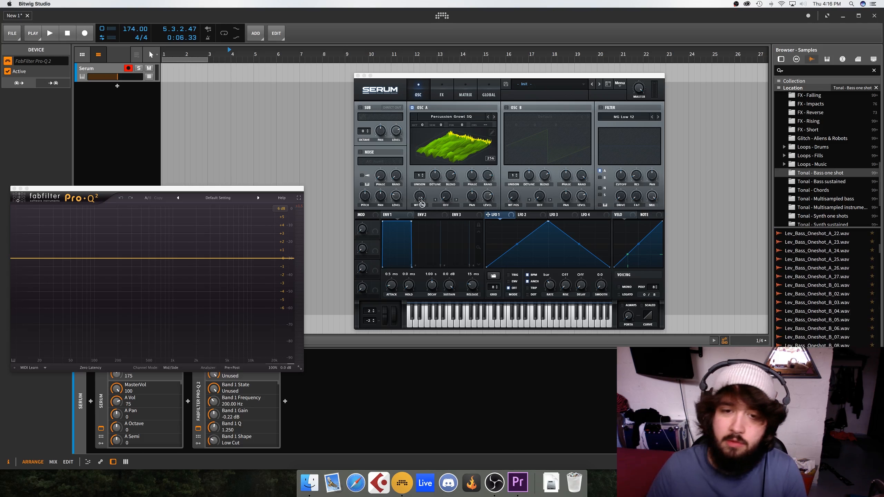
- Load Lev_Bass_Oneshot_B_11 into oscillator A as a wavetable and audition it while sweeping the WT position
left_click_drag(469, 192, 469, 153)
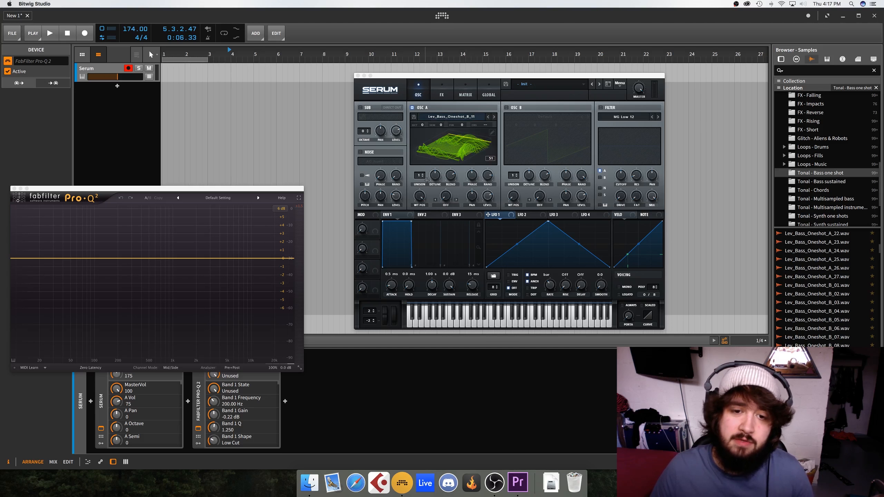
left_click_drag(422, 192, 413, 212)
left_click(445, 152)
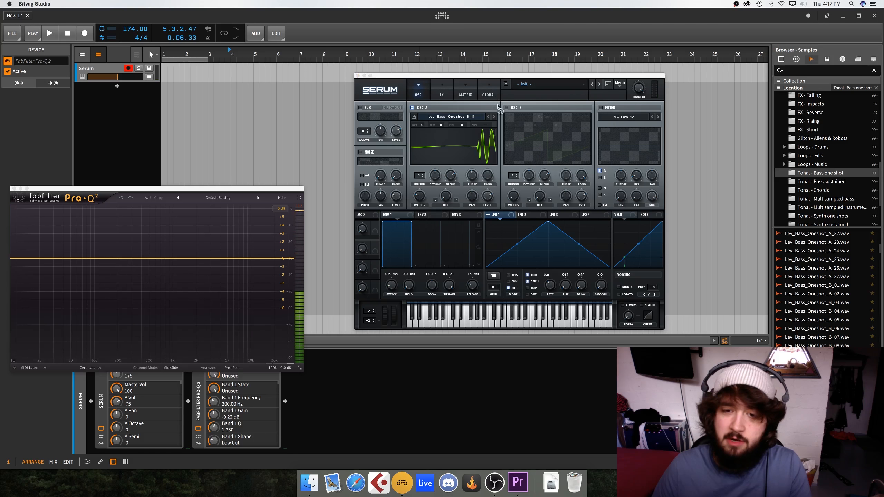
left_click(488, 155)
left_click(486, 157)
left_click(486, 157)
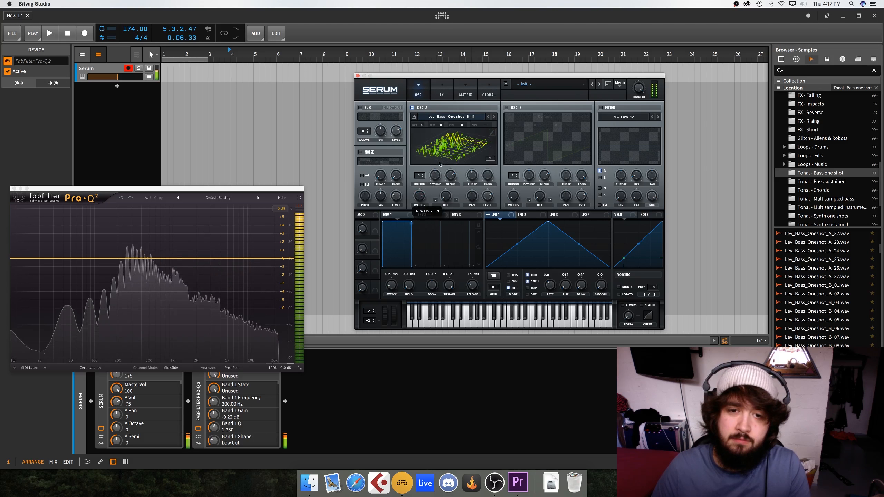
- Inspect frame 4 of the Lev_Bass_Oneshot_B_11 table in oscillator A's wavetable editor, then morph between the table's frames
left_click(490, 137)
left_click(491, 133)
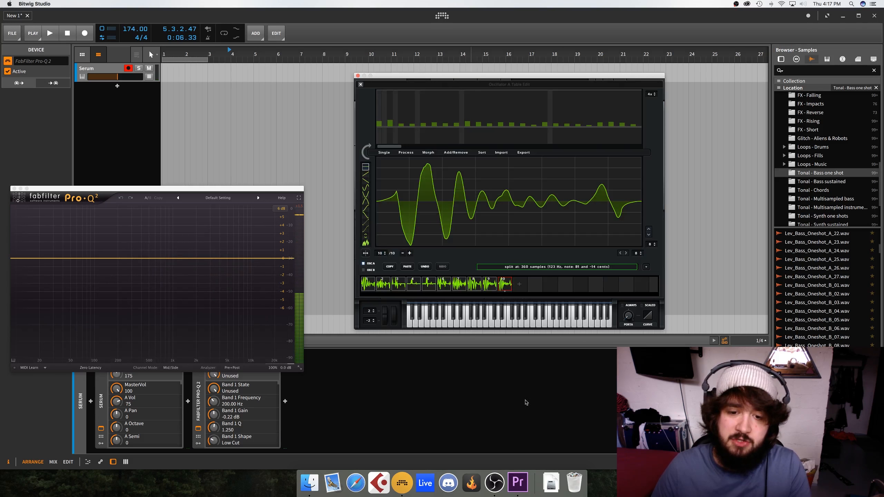
left_click(419, 289)
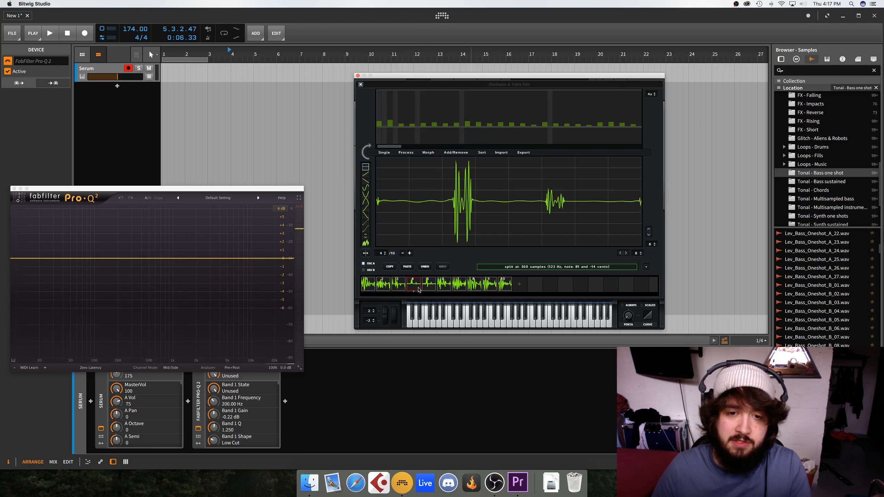
left_click(406, 152)
left_click(429, 152)
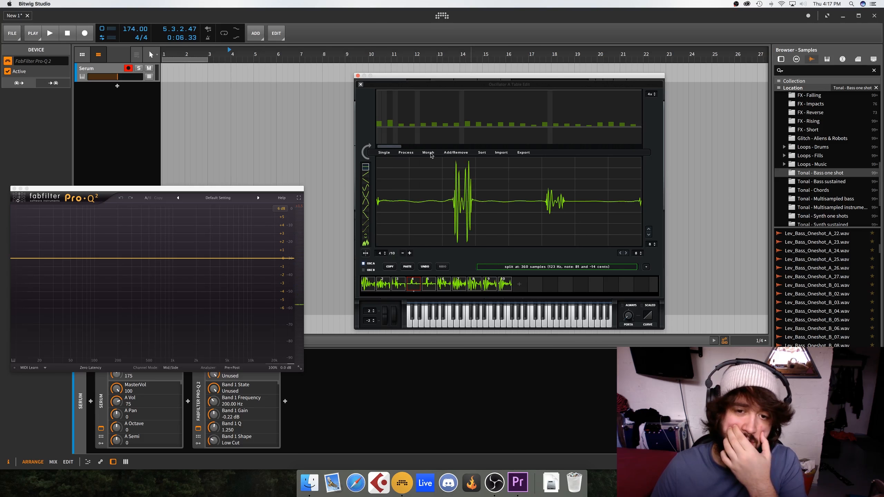
left_click(428, 152)
left_click(448, 173)
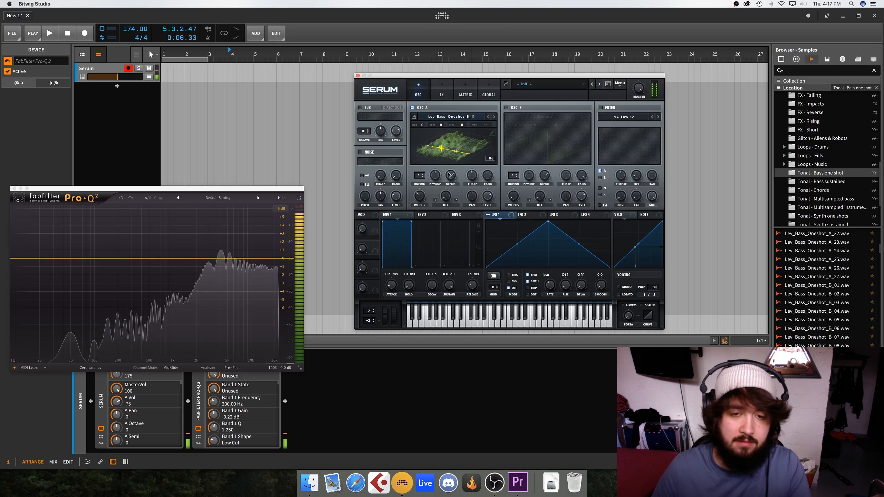
- Audition the morphed Lev_Bass_Oneshot_B_11 wavetable across its frames, leaving the WT position at 256
left_click_drag(420, 201, 415, 204)
left_click(458, 145)
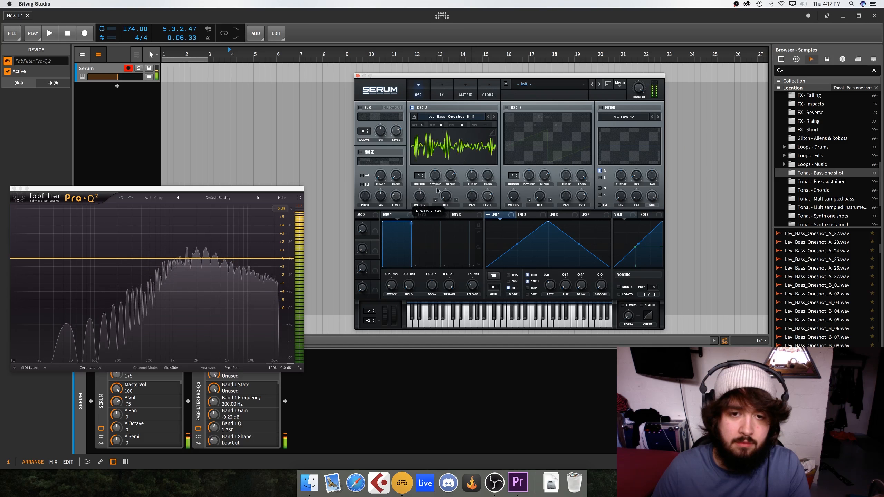
left_click_drag(429, 199, 404, 285)
left_click_drag(422, 199, 450, 172)
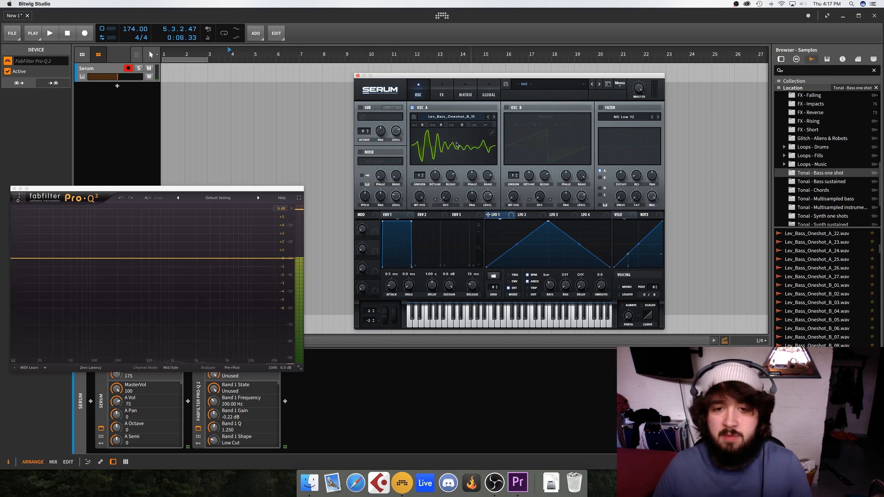
- Open the 140Series folder of the Aeolia library and look through its samples for a kick, auditioning Simple_DrumLoop_4.wav
scroll(818, 244, "down", 5)
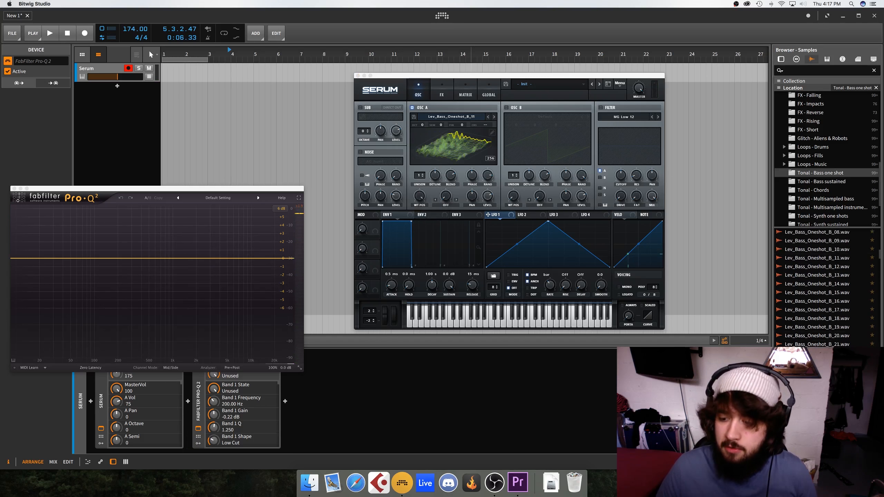
scroll(815, 184, "up", 4)
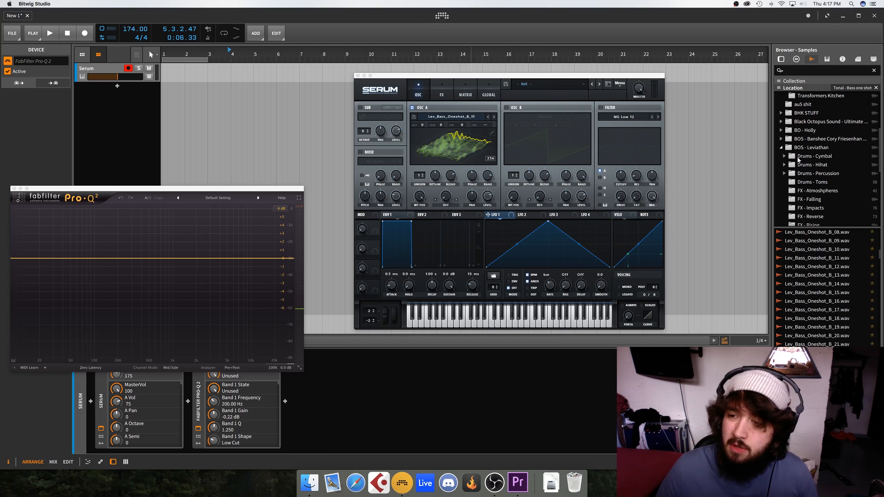
scroll(794, 132, "up", 4)
left_click(808, 148)
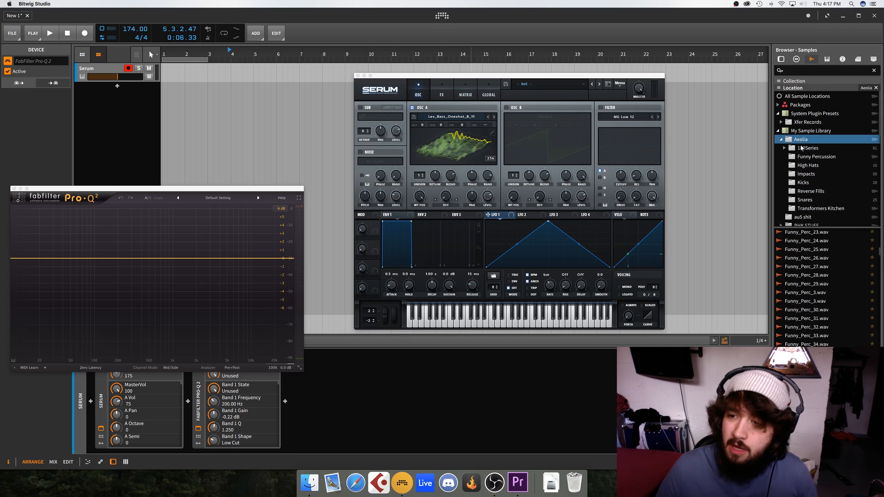
scroll(814, 278, "down", 4)
left_click(811, 303)
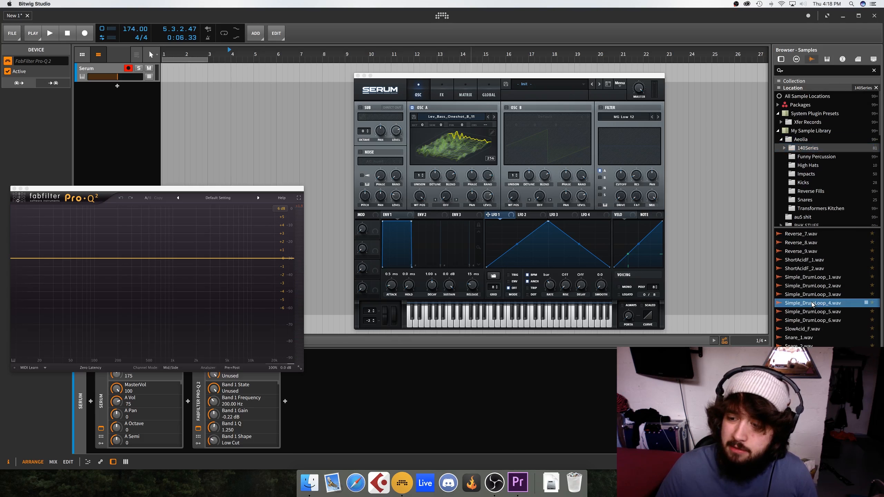
scroll(804, 308, "up", 15)
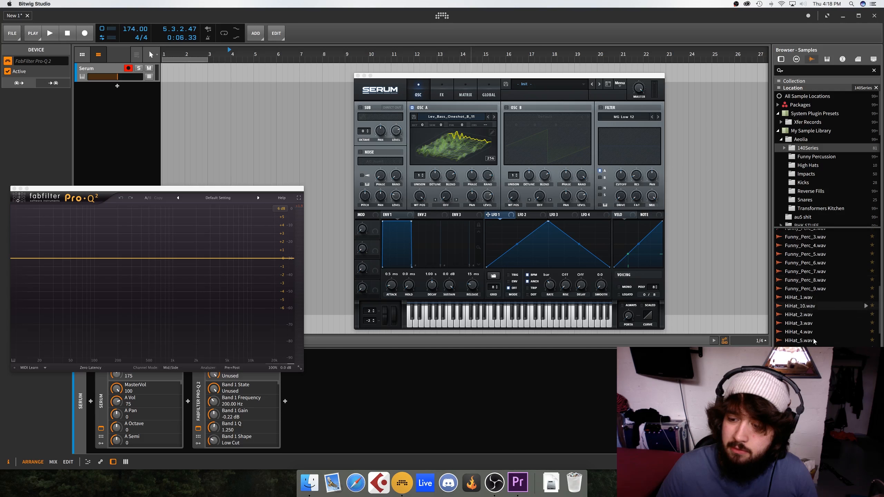
scroll(813, 337, "down", 5)
scroll(814, 344, "up", 1)
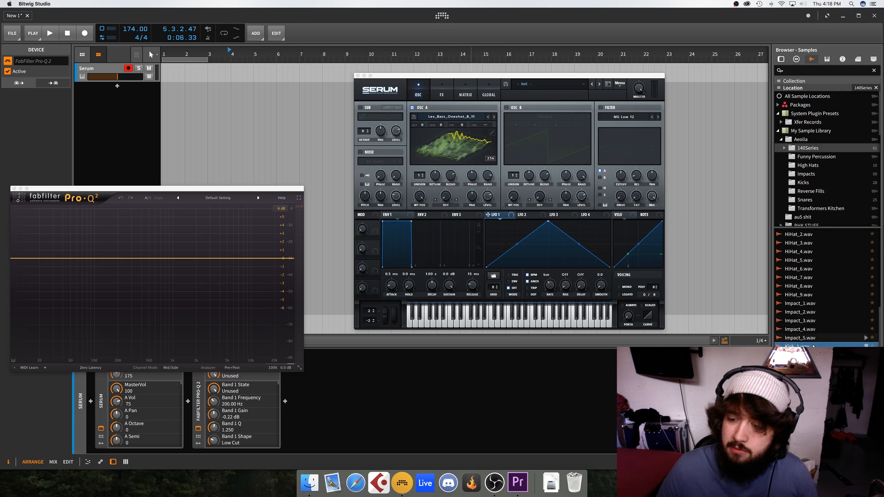
- Load the Kick_2 sample into oscillator A as a wavetable and check its waveform while changing the WT position
left_click_drag(807, 355, 468, 157)
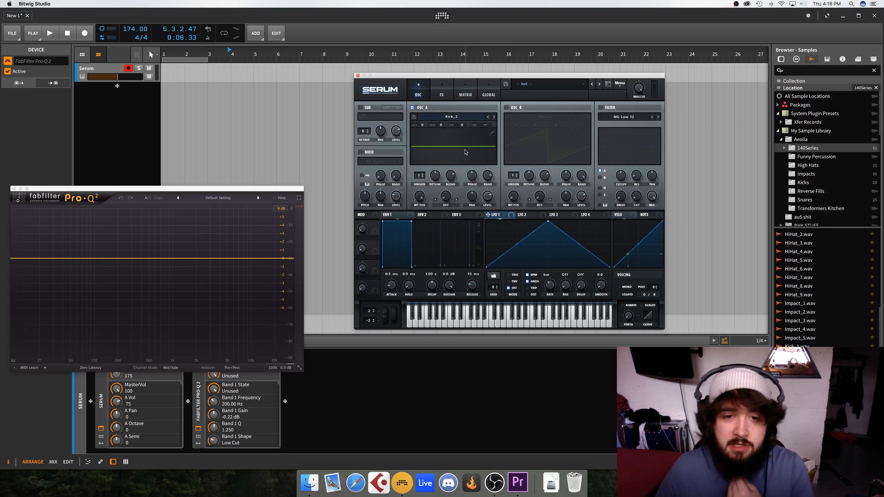
left_click(443, 143)
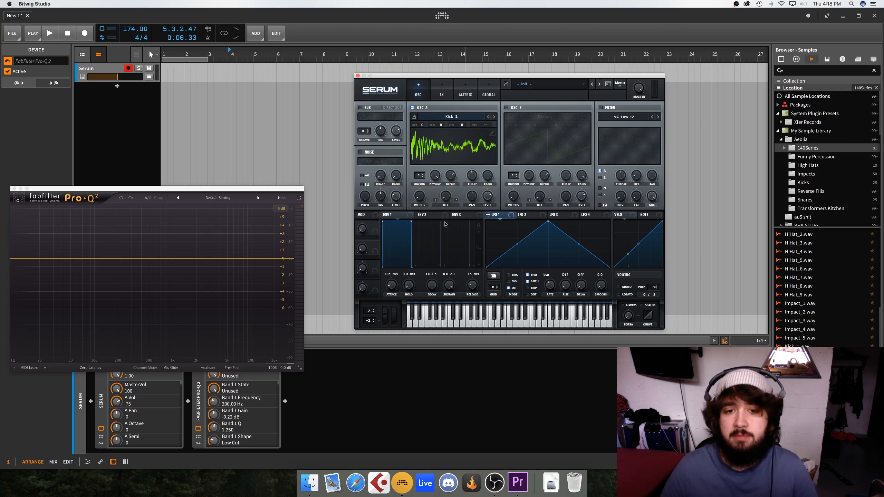
left_click_drag(421, 206, 426, 184)
left_click_drag(426, 177, 439, 208)
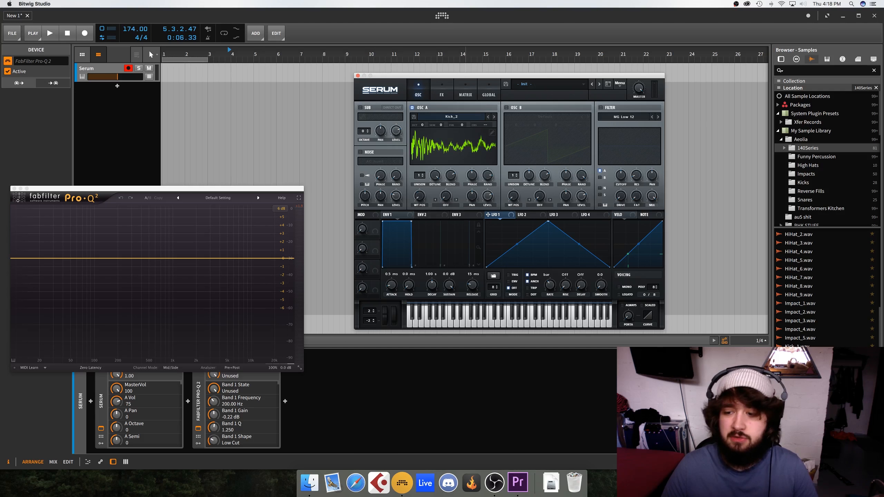
- Re-import Kick_2 into oscillator A with a different frame splitting and view its frames in 3D, leaving the WT position at 4
left_click_drag(797, 355, 475, 163)
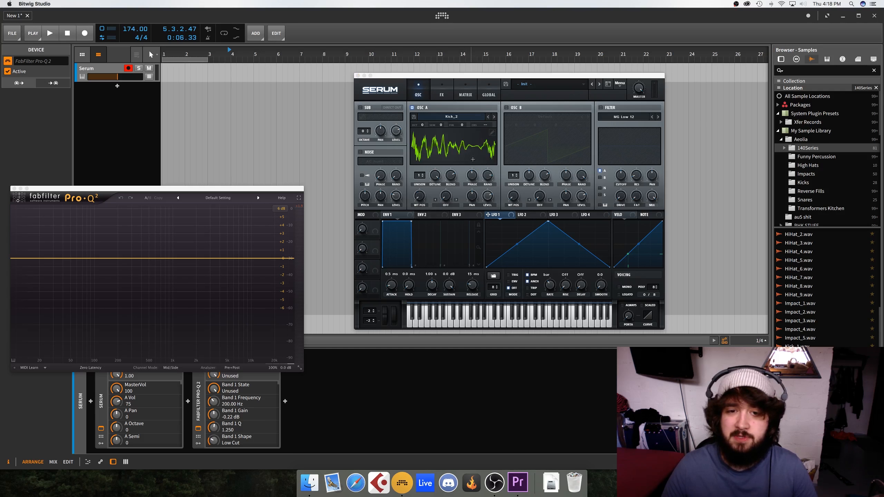
left_click(473, 160)
left_click(436, 146)
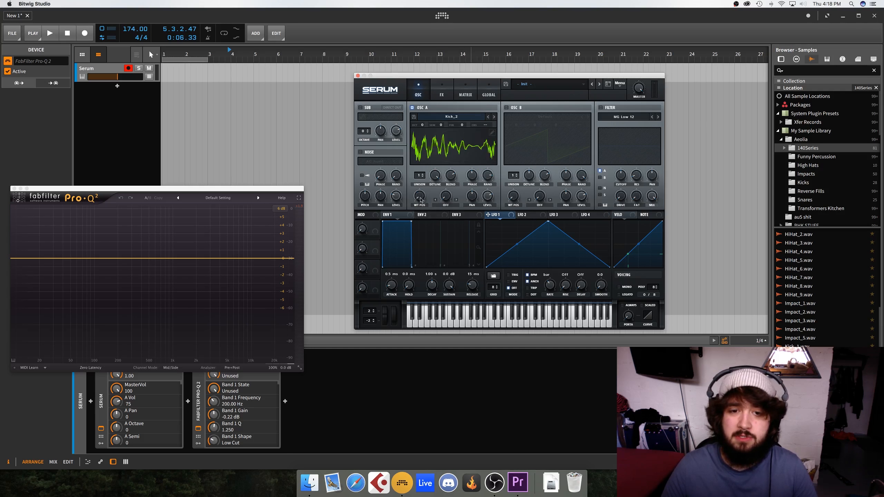
left_click_drag(422, 194, 425, 185)
left_click(435, 155)
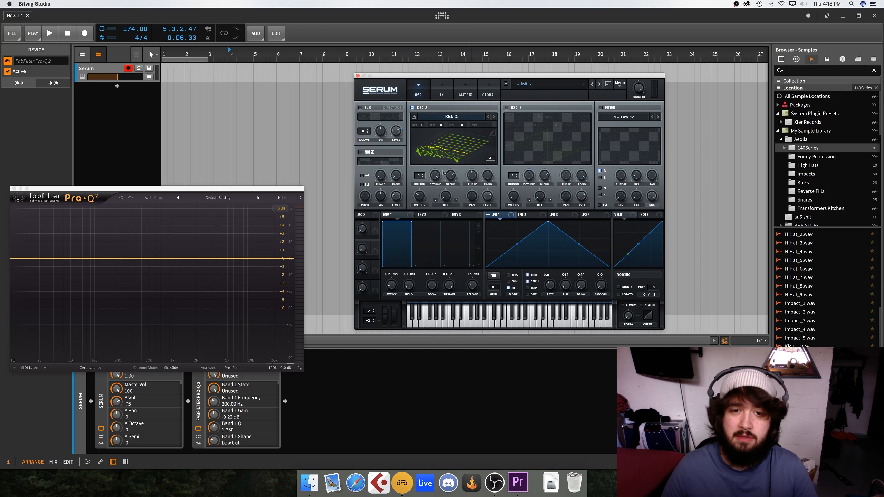
- Remove all frames of the Kick_2 wavetable from frame 5 to the end in oscillator A's wavetable editor
left_click(492, 133)
left_click(435, 289)
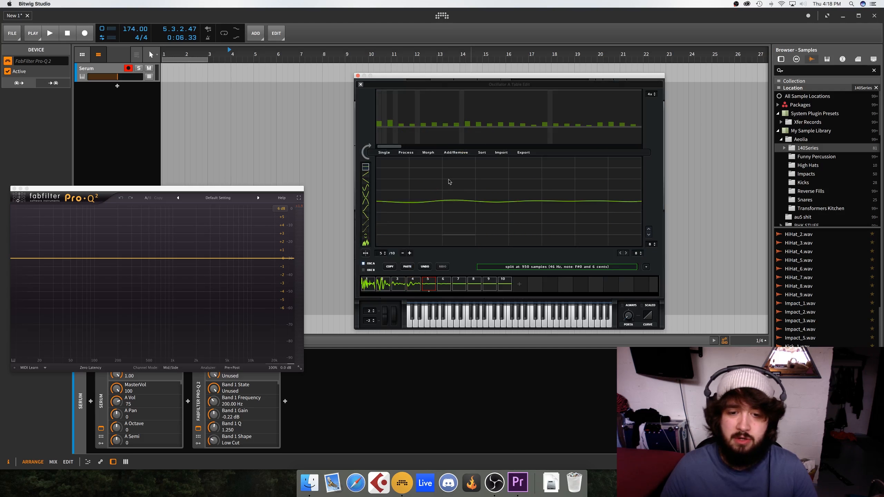
left_click(454, 154)
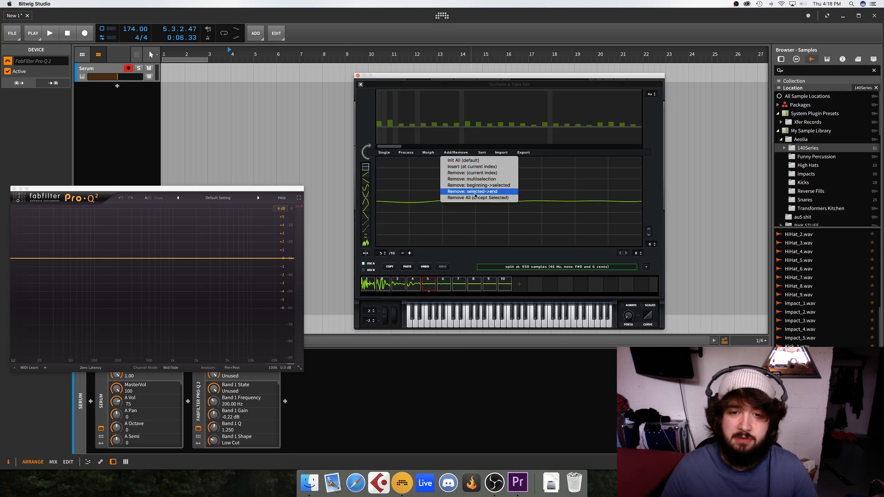
- Normalize each remaining Kick_2 frame separately and close the wavetable editor
left_click(409, 153)
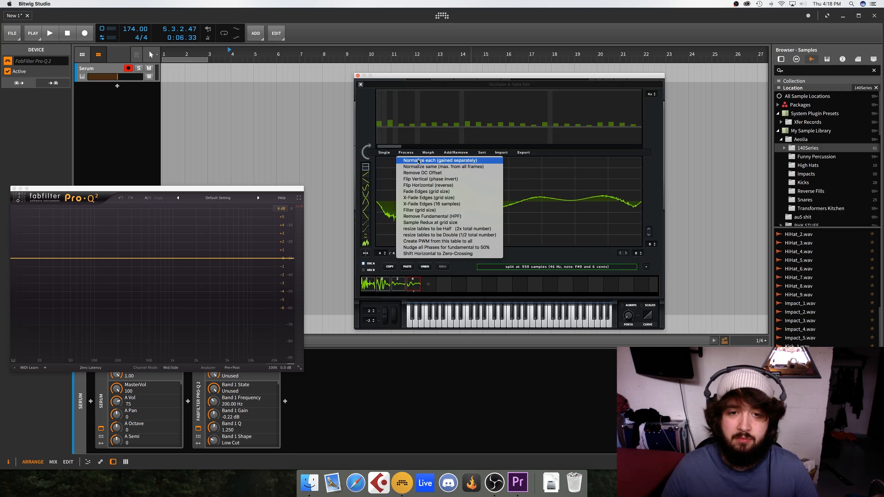
left_click(413, 160)
left_click(382, 154)
left_click(404, 161)
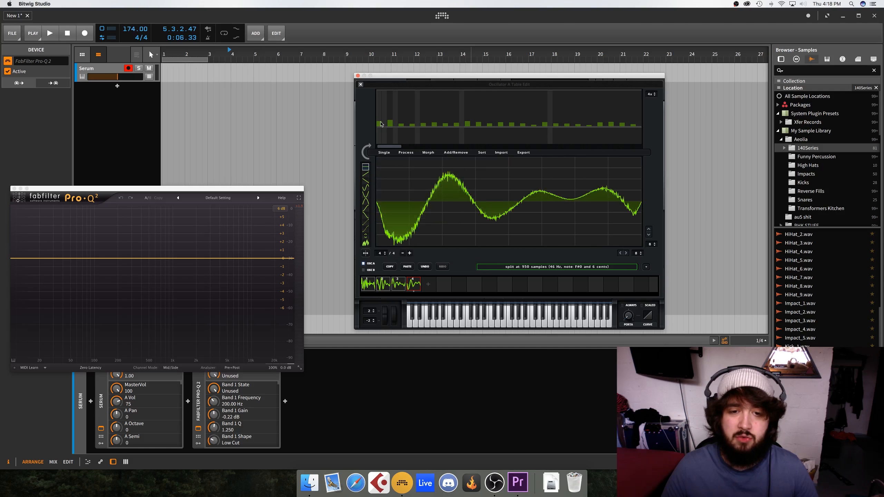
left_click(361, 85)
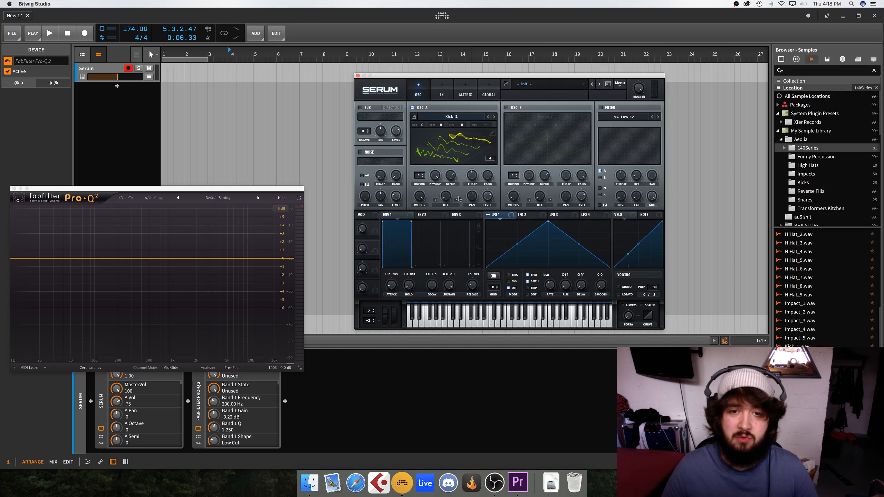
- Audition the trimmed Kick_2 wavetable by sweeping oscillator A's WT position between 1 and 4, and switch its display to the 2D waveform
left_click_drag(420, 199, 421, 214)
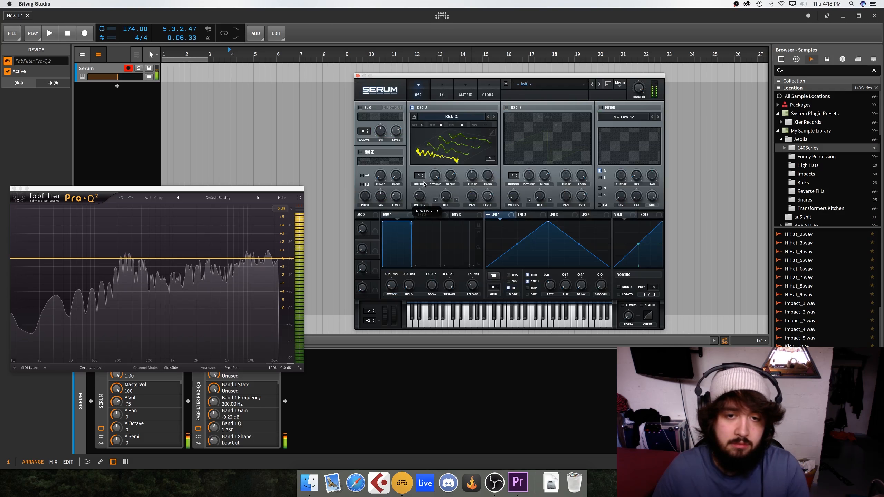
left_click_drag(425, 185, 432, 133)
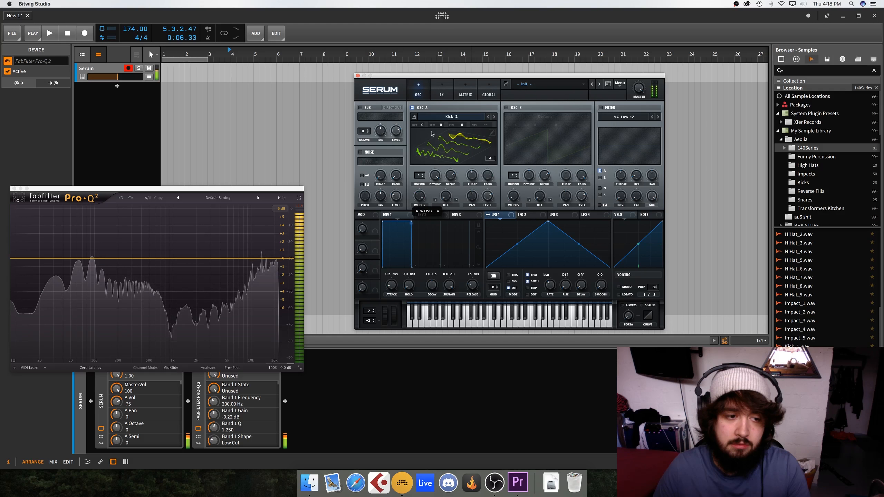
right_click(417, 204)
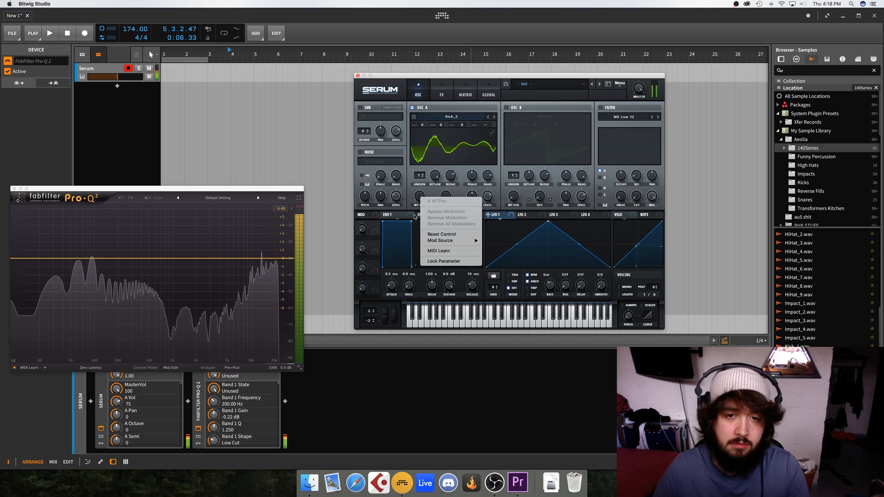
left_click(417, 219)
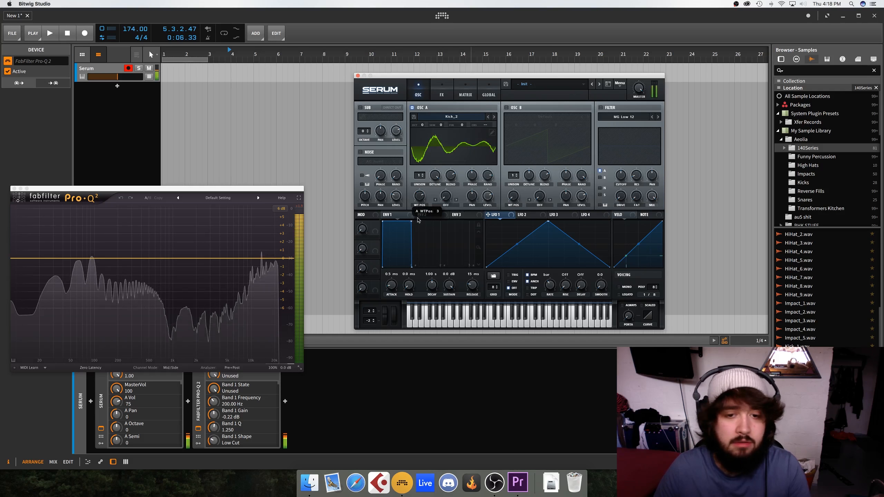
left_click_drag(419, 220, 453, 199)
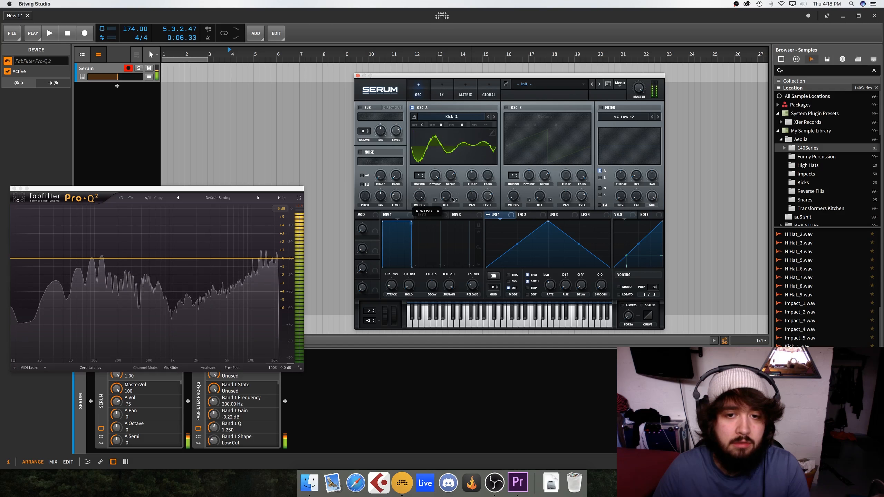
- Morph between the four Kick_2 frames in oscillator A's wavetable editor to fill the table to 256 frames, and close the editor
left_click(492, 133)
left_click(453, 153)
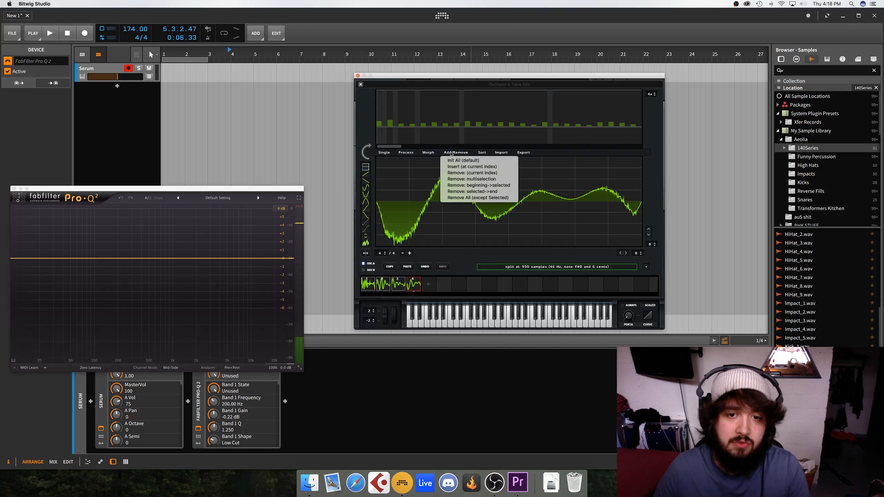
left_click(428, 152)
left_click(428, 152)
left_click(361, 84)
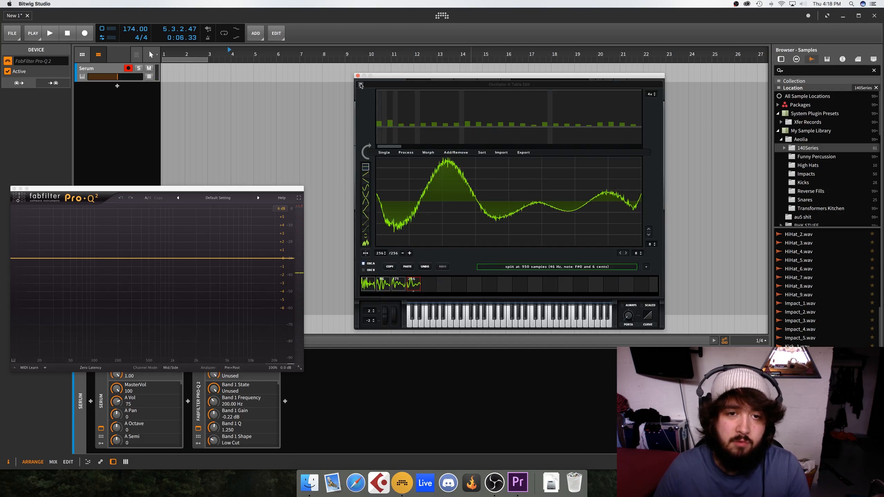
left_click(361, 84)
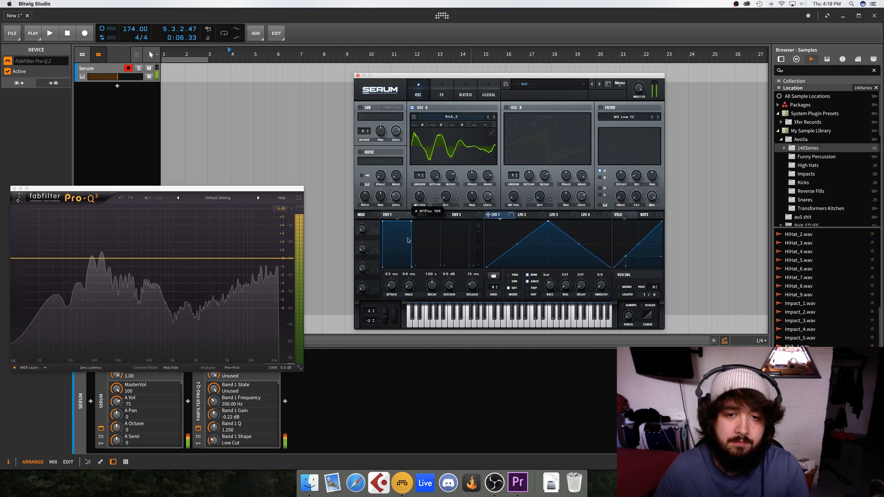
- Sweep the WT position through the morphed Kick_2 table, show its frames in 3D, and leave the position at 1
mouse_move(408, 240)
left_mouse_down()
mouse_move(393, 274)
mouse_move(417, 211)
mouse_move(403, 251)
mouse_move(414, 213)
mouse_move(416, 229)
left_mouse_up()
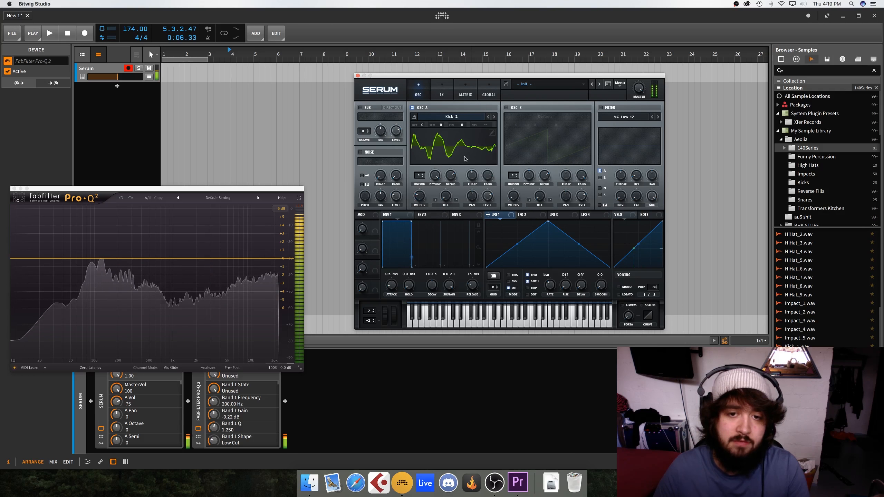
left_click(465, 158)
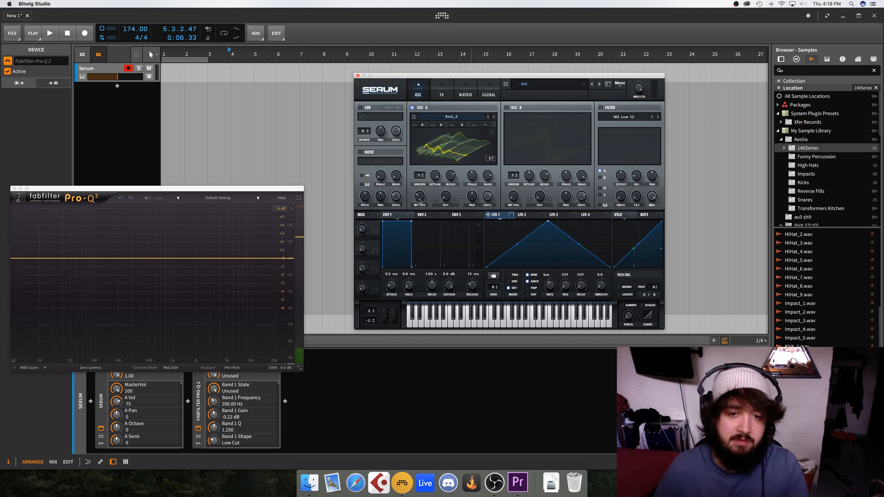
left_click_drag(420, 201, 435, 275)
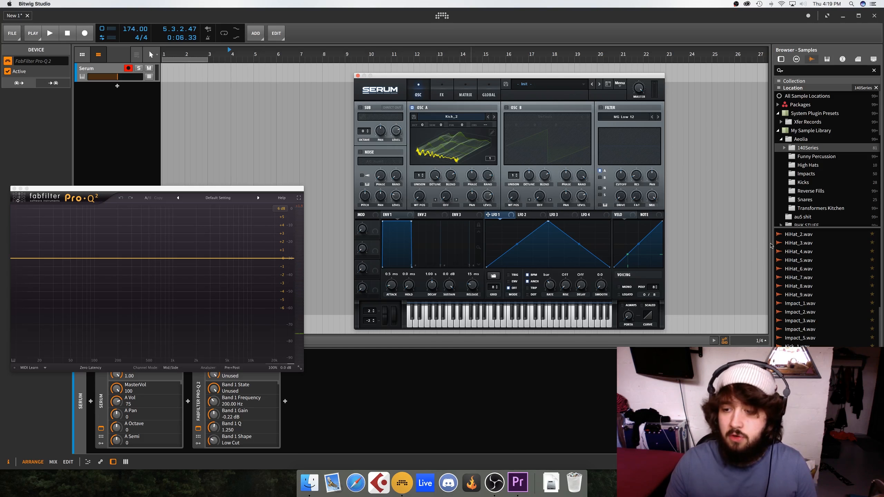
- Load the user wavetable Destroyed Square into oscillator A and compare its 3D and 2D views
left_click(804, 166)
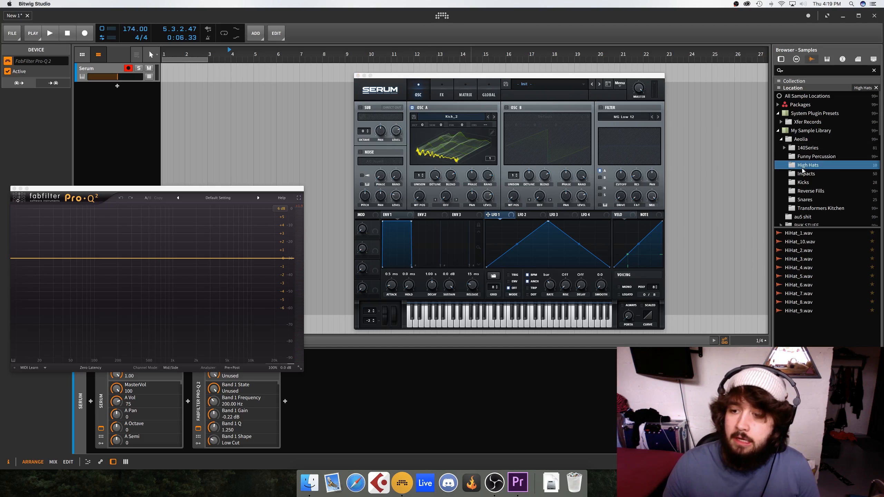
left_click(468, 117)
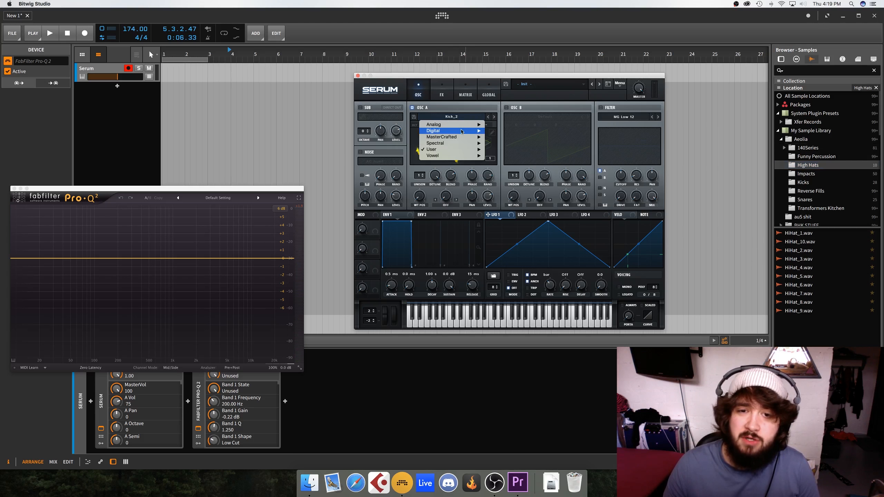
mouse_move(449, 143)
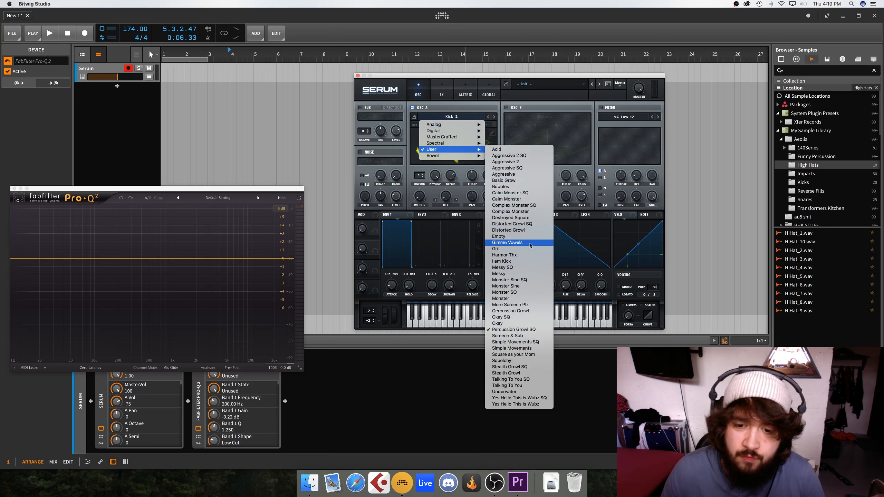
left_click(522, 218)
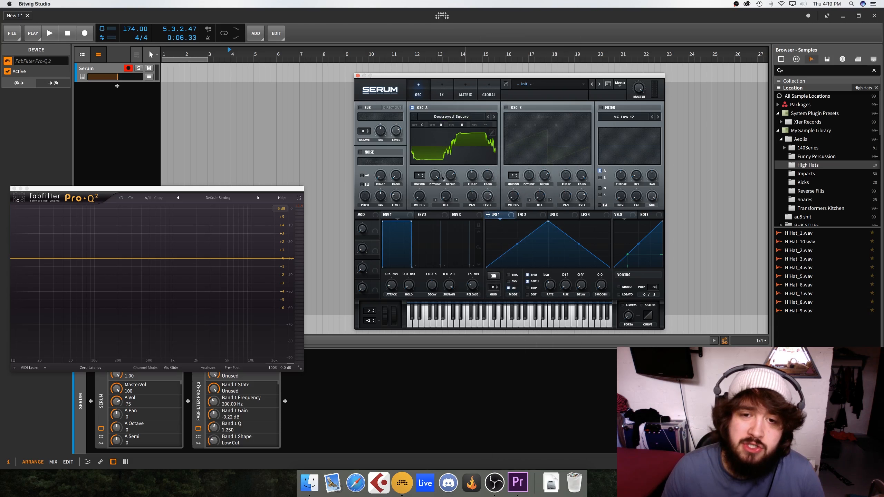
left_click(455, 148)
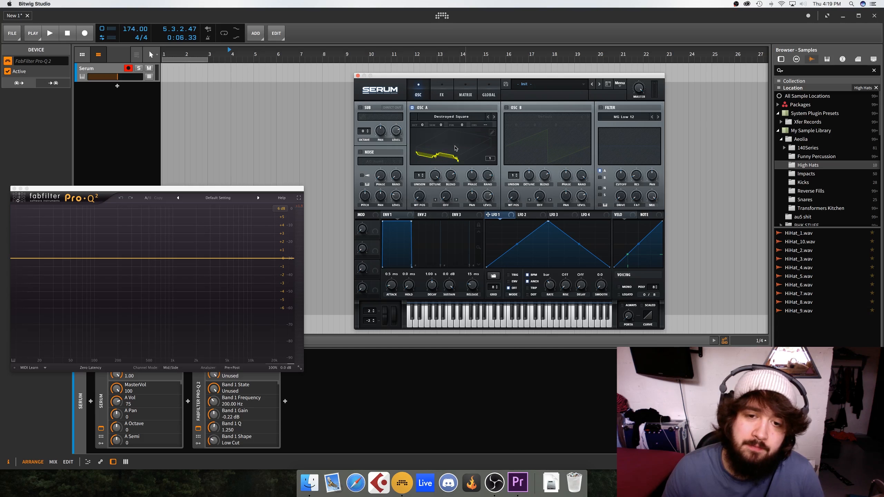
left_click(457, 147)
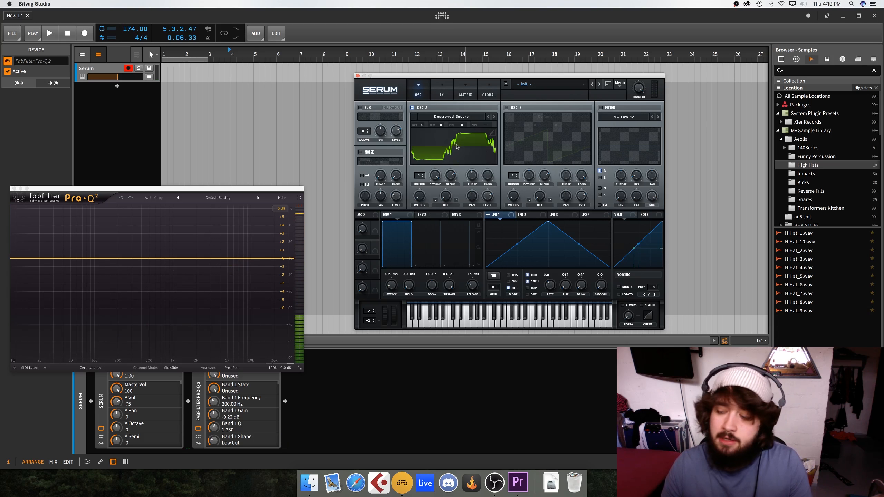
- Load the user wavetable Monster Sine into oscillator A
left_click(477, 120)
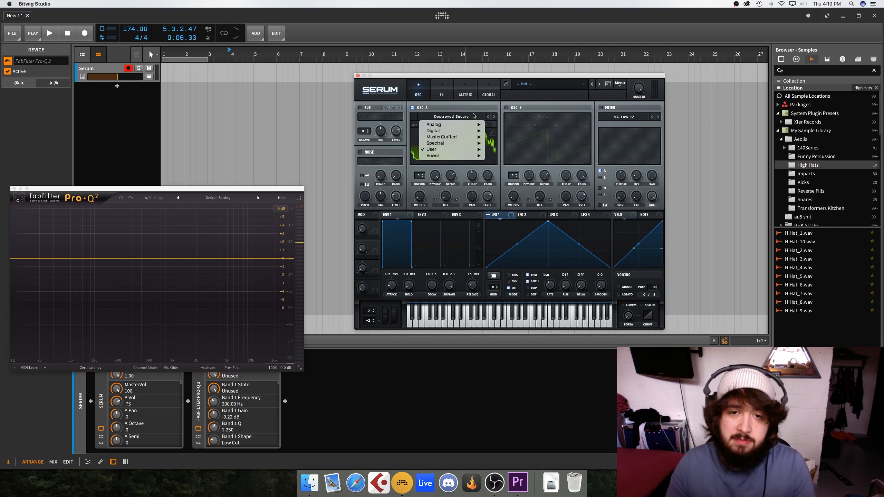
mouse_move(462, 150)
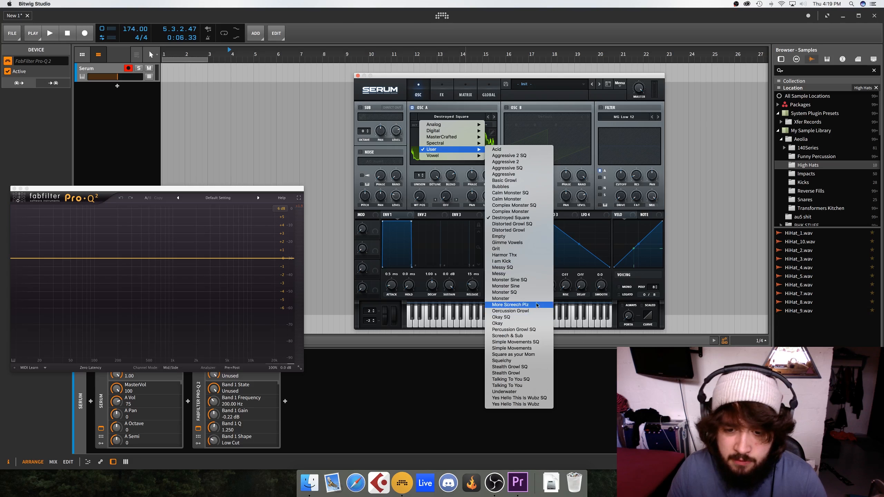
left_click(532, 289)
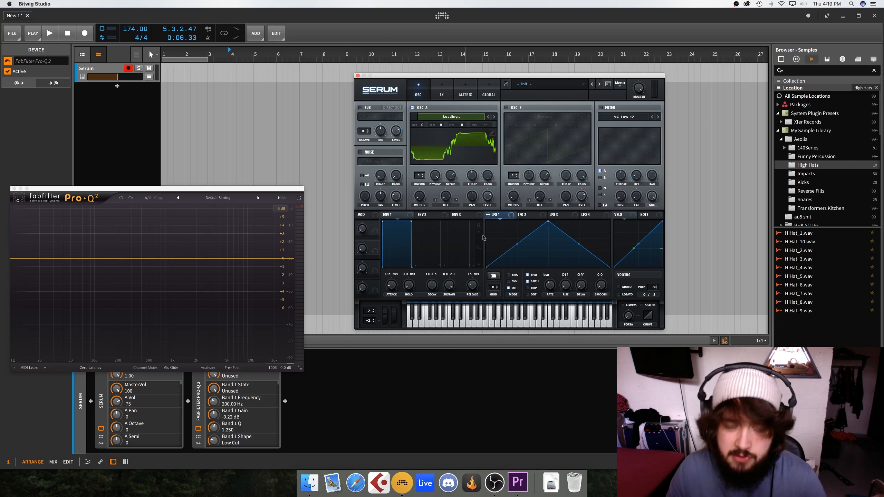
left_click(462, 157)
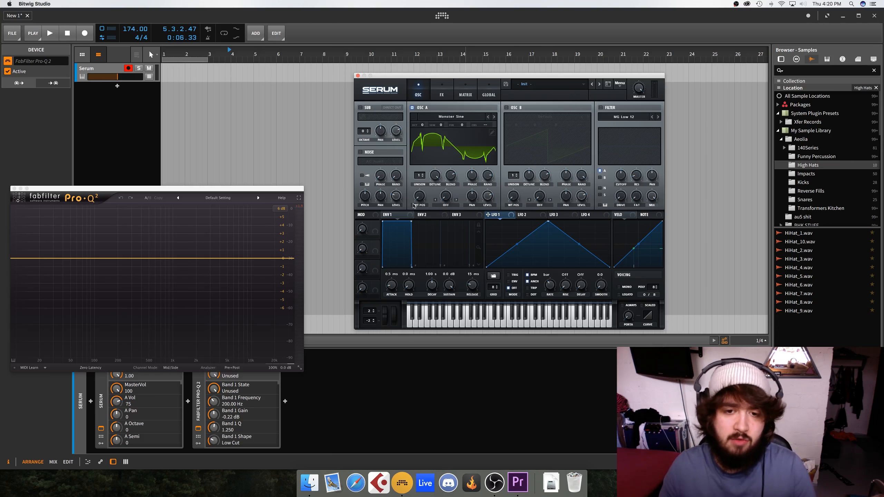
- Add a second instrument track and load Serum on it
double_click(112, 113)
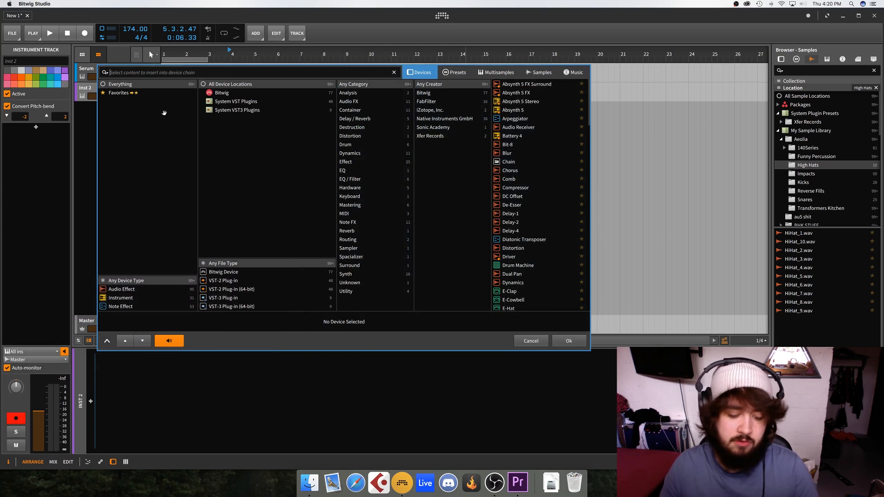
type("ser")
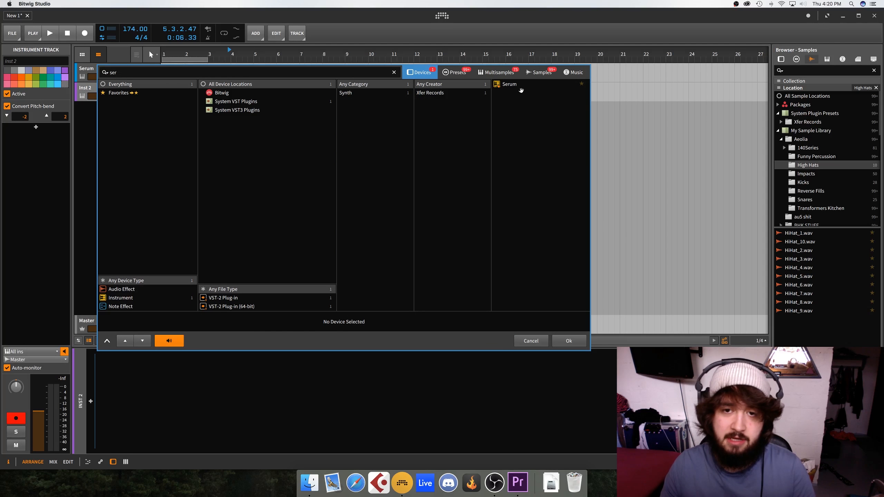
double_click(543, 92)
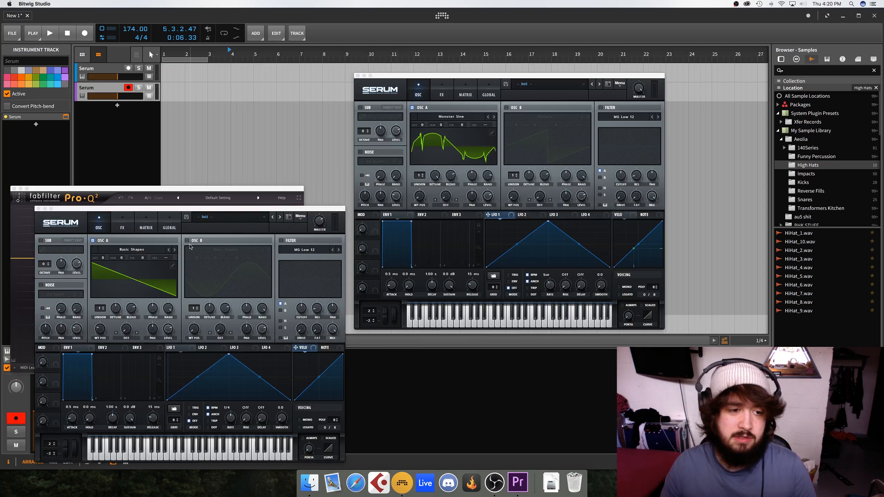
- In the new Serum, enable oscillator B, raise it one octave, and warp oscillator A with FM (from B), varying the warp amount
left_click(188, 241)
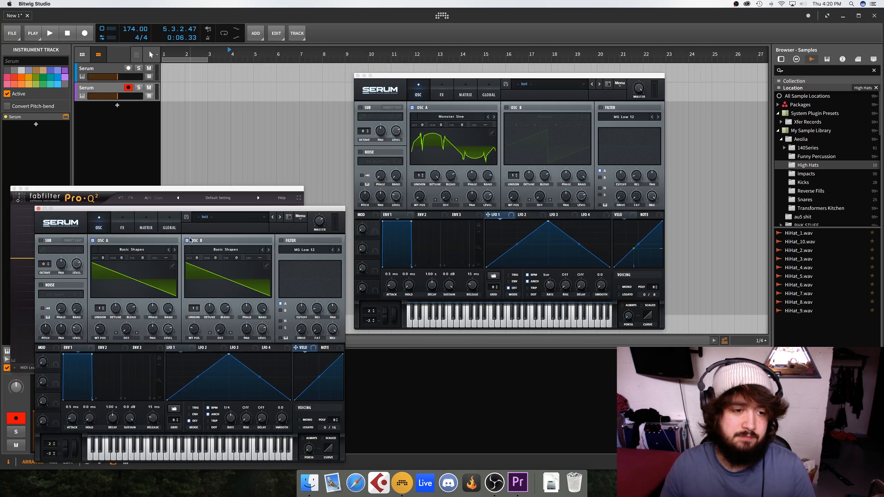
left_click_drag(201, 213, 275, 161)
left_click(200, 285)
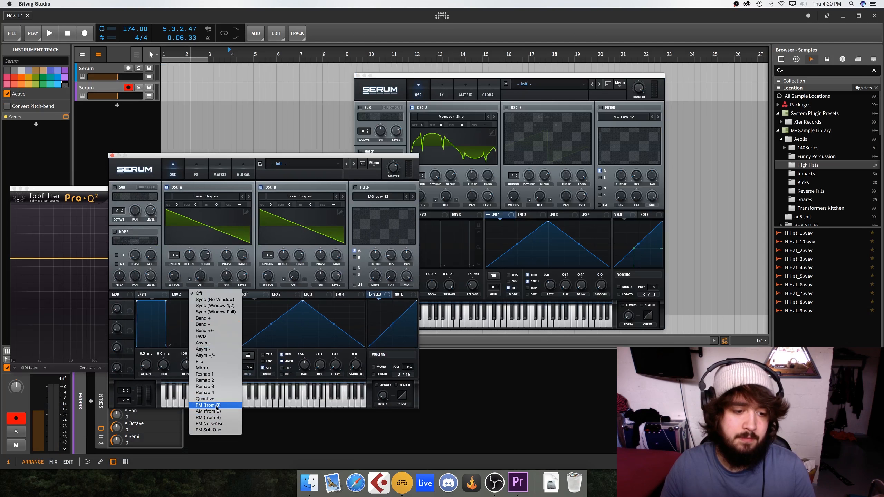
left_click(208, 405)
left_click_drag(336, 280, 334, 324)
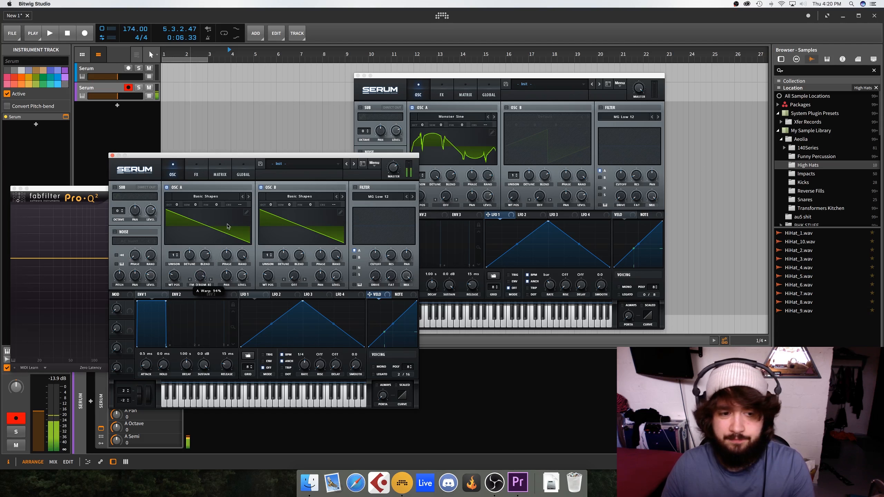
left_click_drag(267, 204, 272, 194)
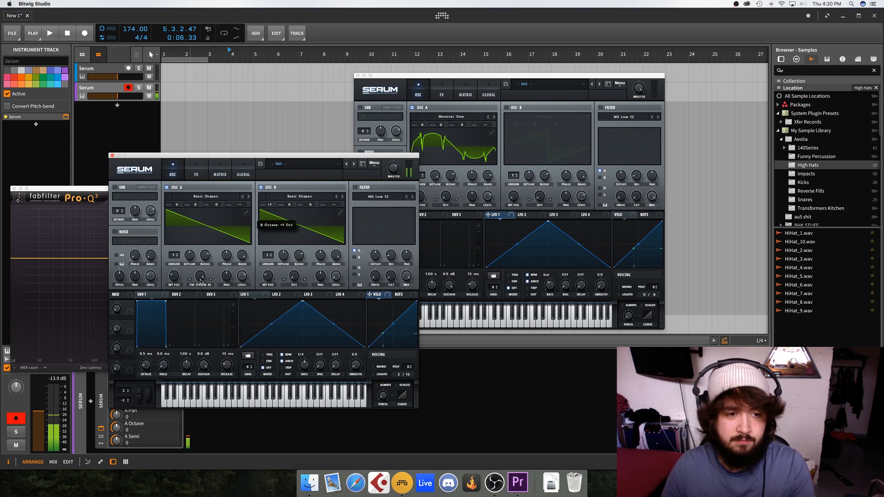
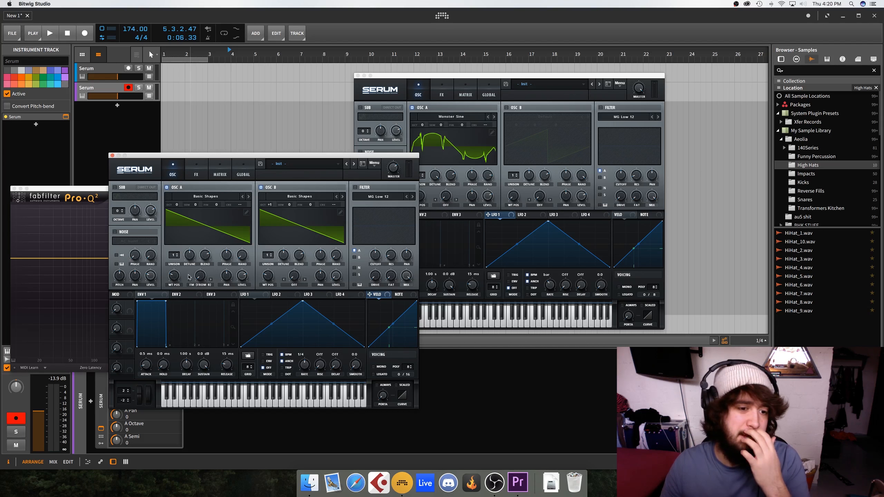
left_click_drag(200, 276, 202, 245)
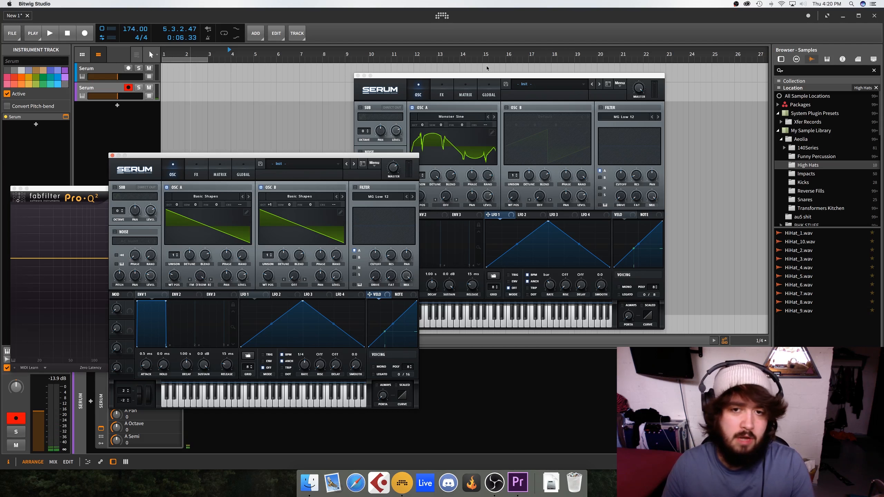
- Record-arm the first Serum track and delete the second Serum track, bringing the Monster Sine instance back to the front
left_click(476, 68)
left_click(476, 76)
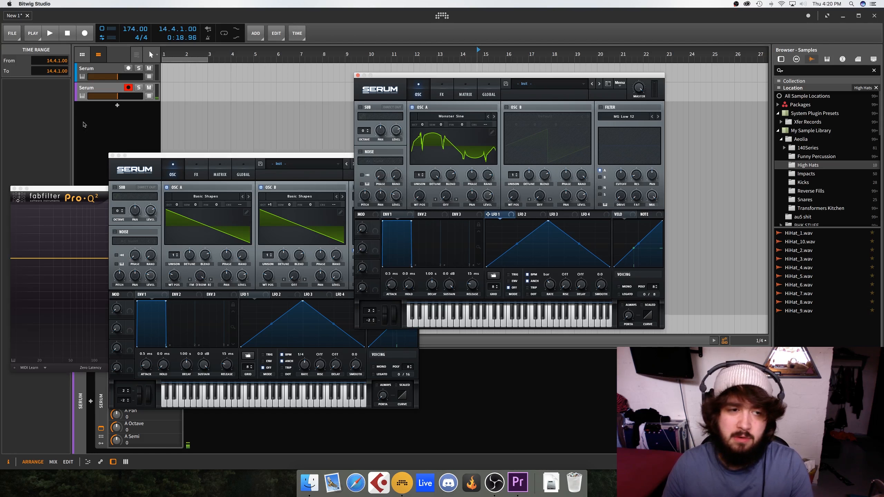
left_click(128, 69)
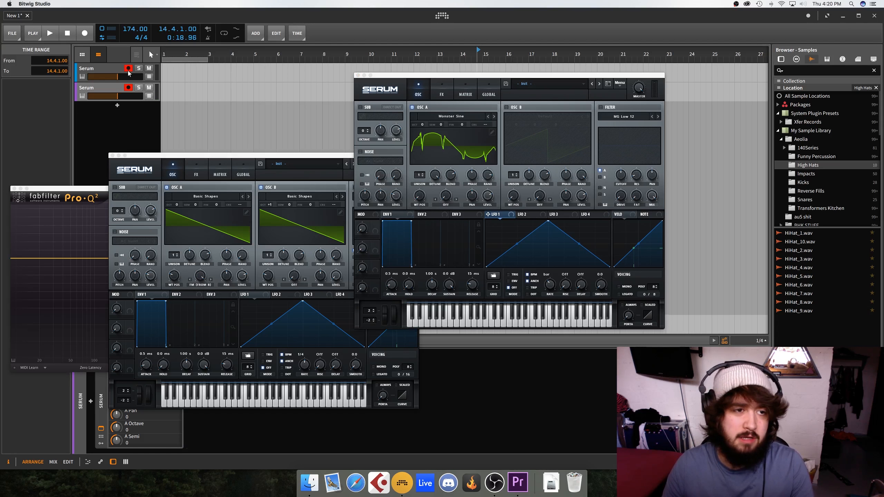
left_click(111, 88)
key("Delete")
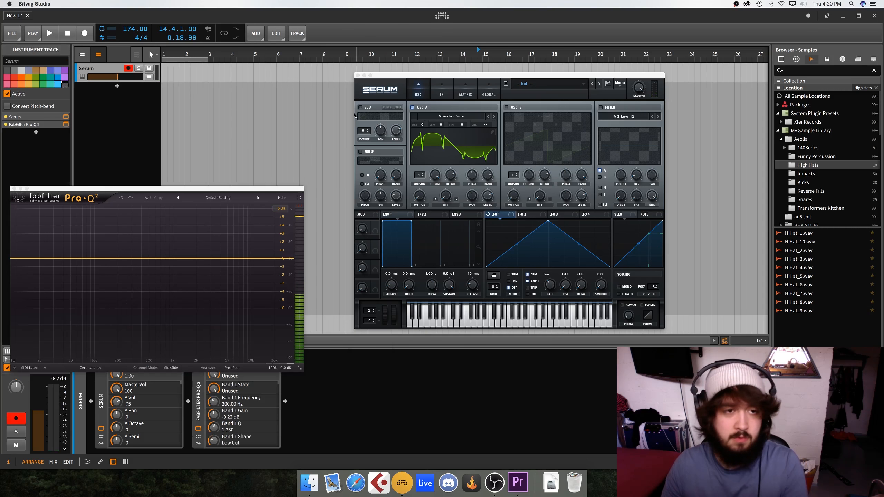
- Audition Monster Sine by sweeping oscillator A's WT position up to the last frame and back down in the 3D view
left_click_drag(421, 197, 426, 139)
left_click(429, 143)
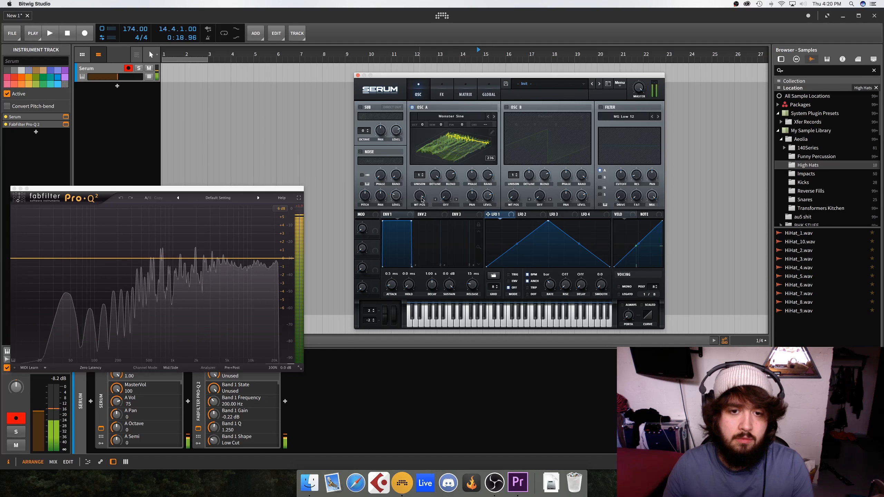
left_click_drag(419, 196, 411, 247)
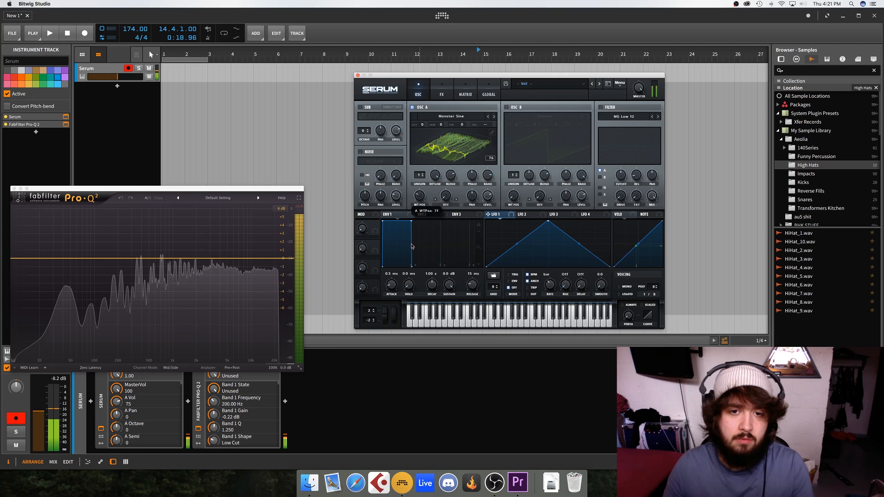
- Switch oscillator A to the Monster Sine SQ wavetable and audition it by sweeping its WT position
left_click(489, 118)
left_click(488, 119)
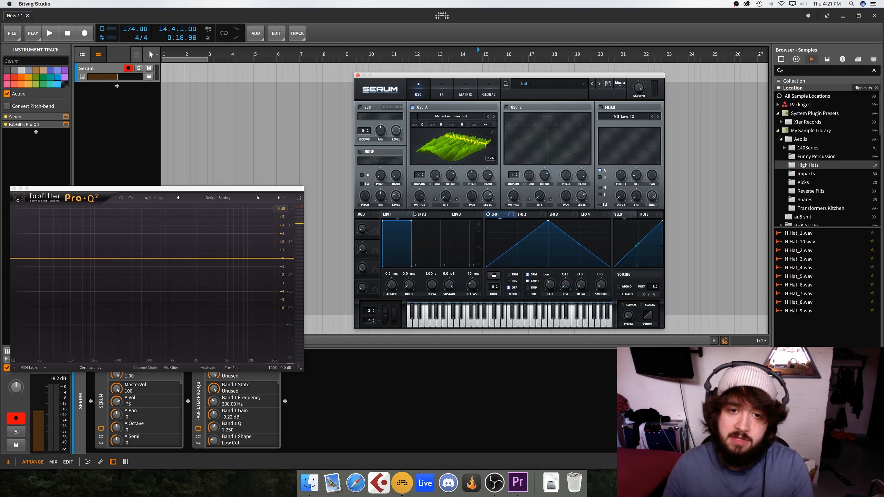
mouse_move(423, 200)
left_mouse_down()
mouse_move(431, 193)
mouse_move(424, 209)
left_mouse_up()
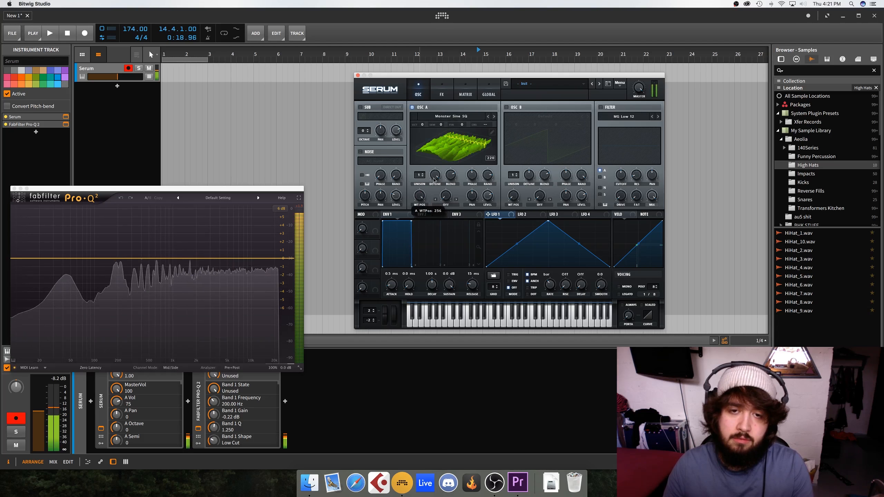
- Load the user wavetable Percussion Growl SQ on oscillator A and audition it by lowering its WT position from the last frame
left_click(449, 116)
mouse_move(448, 150)
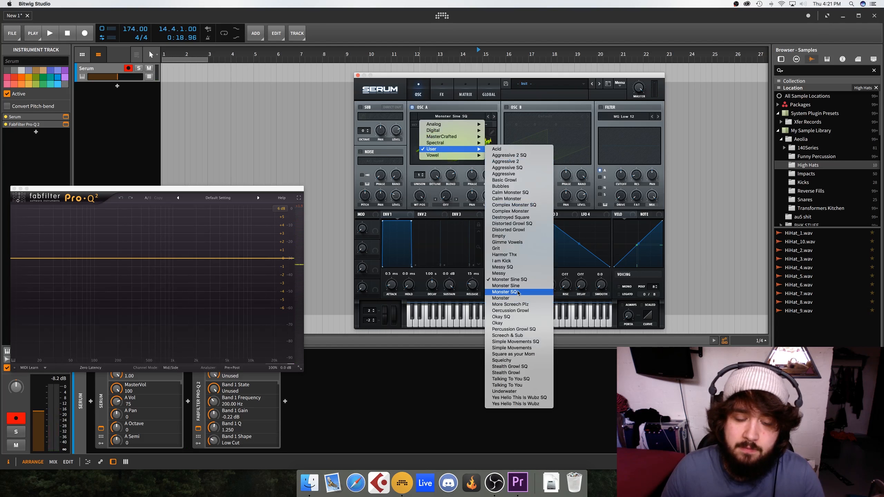
left_click(501, 322)
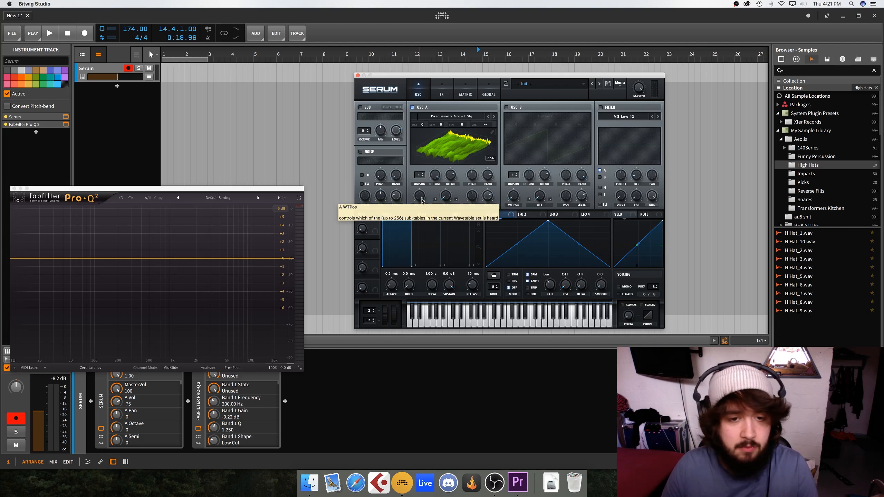
left_click_drag(422, 202, 414, 232)
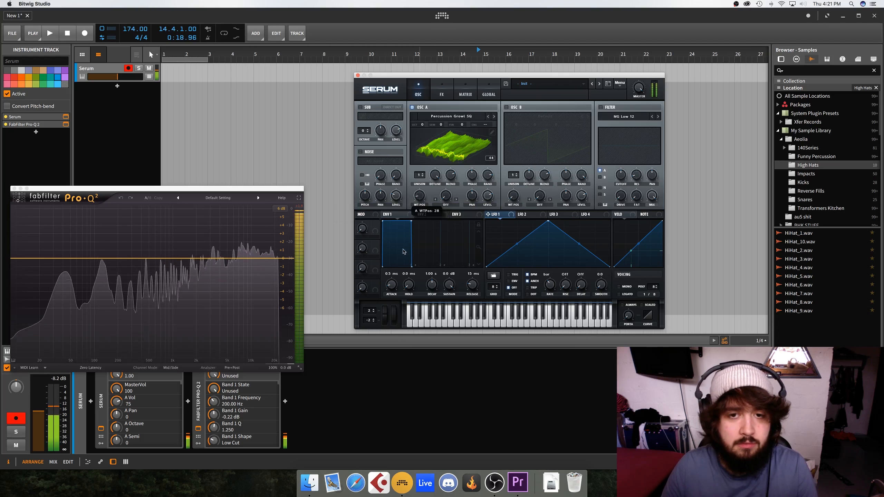
- Switch oscillator A to the Okay wavetable and audition it by sweeping its WT position up and down
left_click(487, 117)
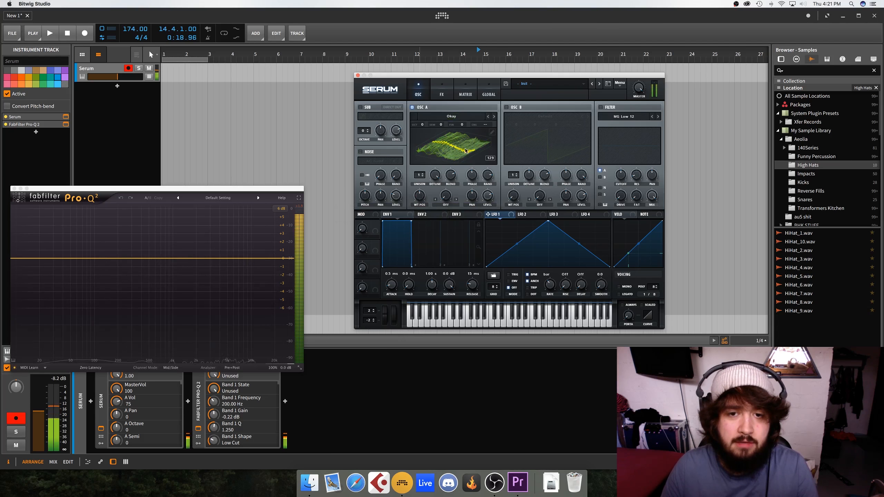
left_click_drag(419, 195, 432, 178)
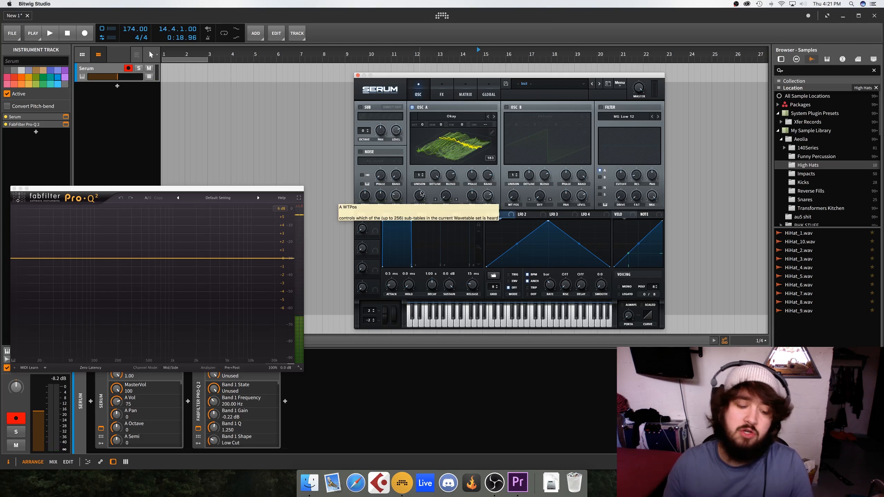
left_click_drag(421, 194, 418, 214)
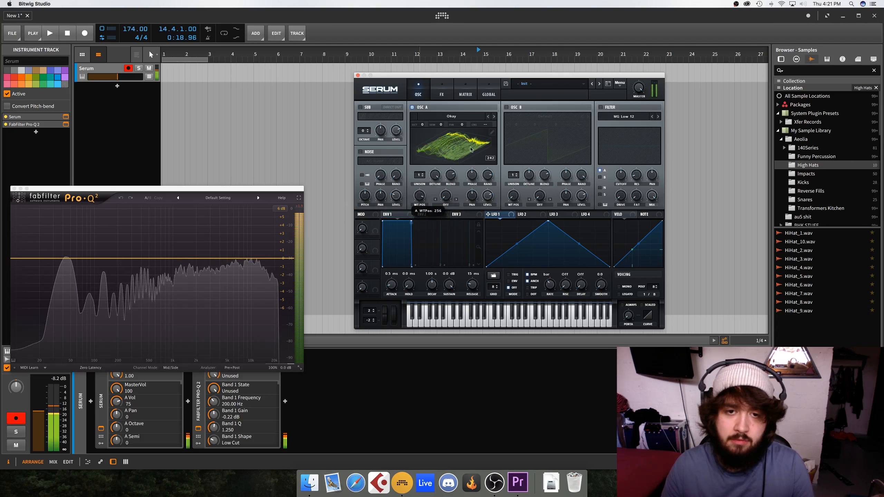
- Step oscillator A back through the Percussion Growl, Monster SQ and Monster wavetables, sweeping the WT position to audition them
left_click(487, 116)
left_click(488, 117)
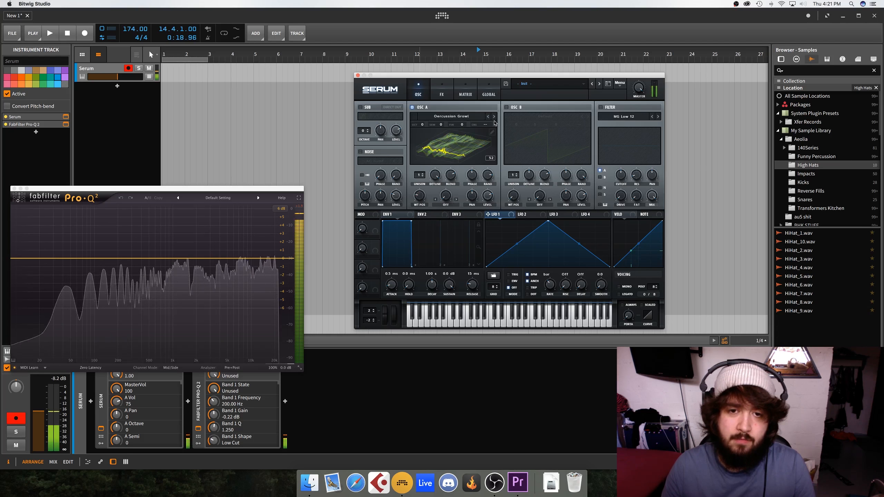
left_click(488, 117)
left_click(487, 117)
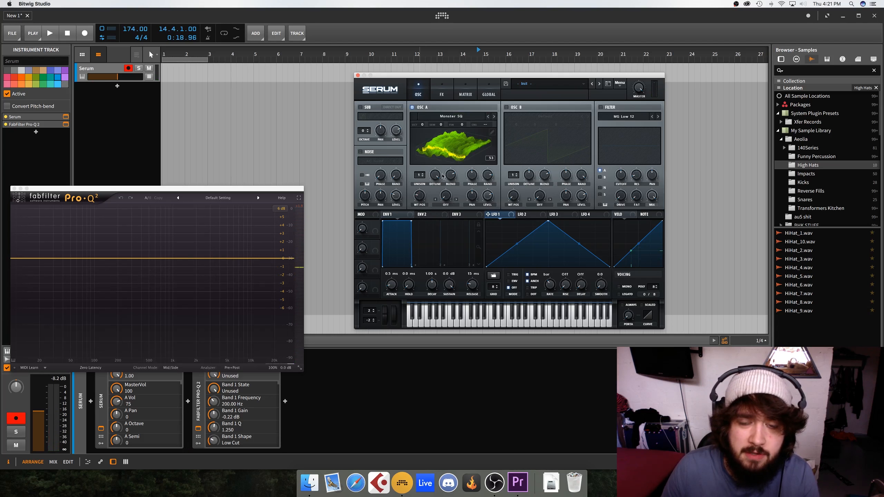
left_click_drag(421, 197, 431, 213)
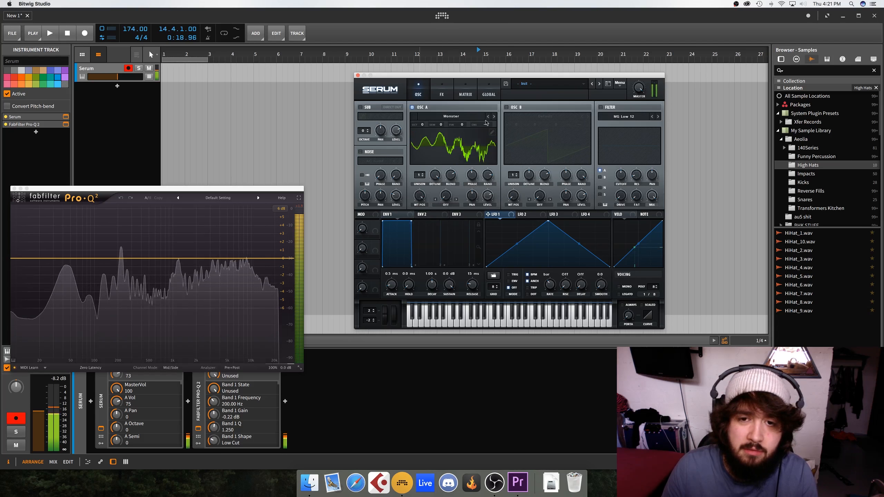
- Load the BS - Attitude preset from the personal Dubstep Bass's folder and audition it
left_click(452, 116)
mouse_move(444, 144)
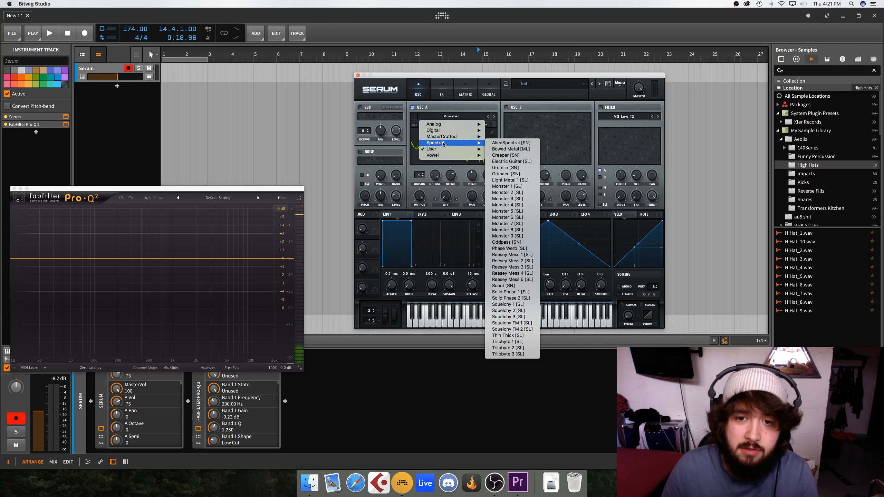
left_click(482, 77)
left_click(543, 84)
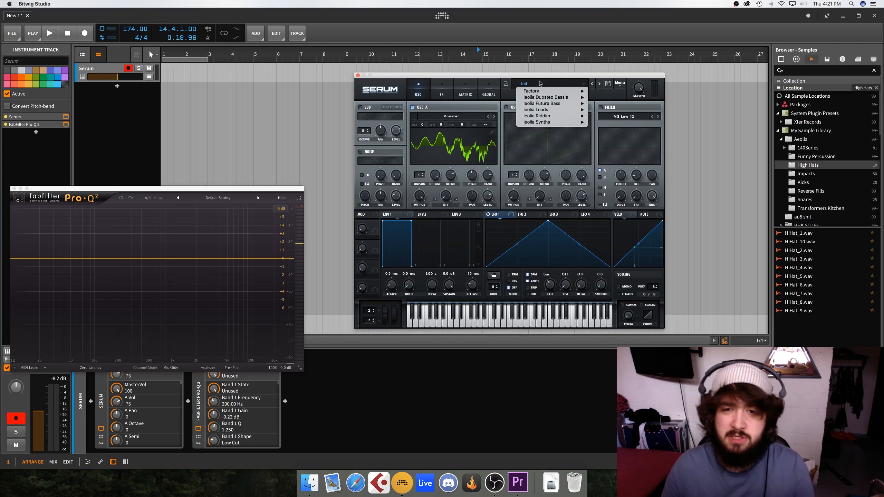
mouse_move(558, 106)
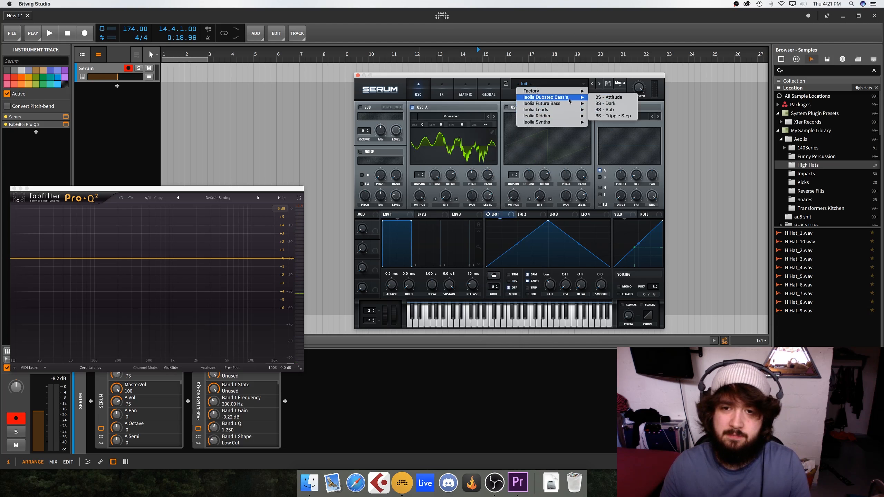
left_click(598, 98)
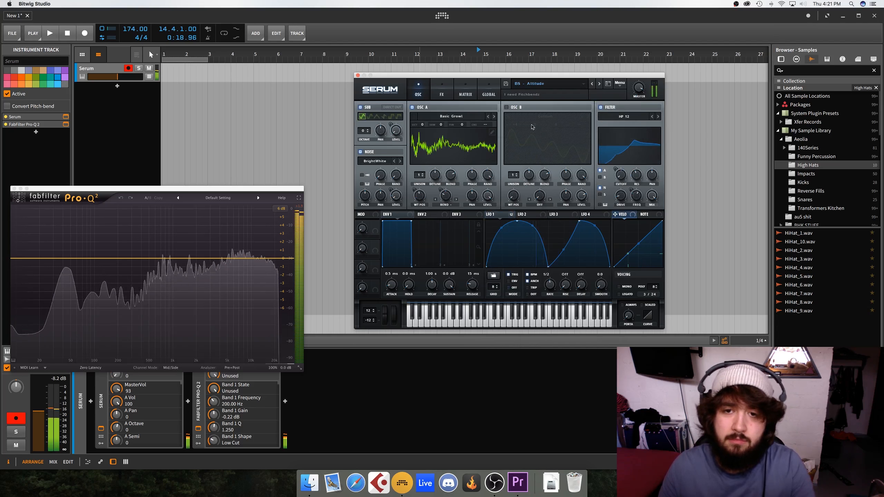
- Set the project tempo to 140 BPM and audition BS - Attitude with pitch bends, showing oscillator A's wavetable in 3D
left_click(446, 162)
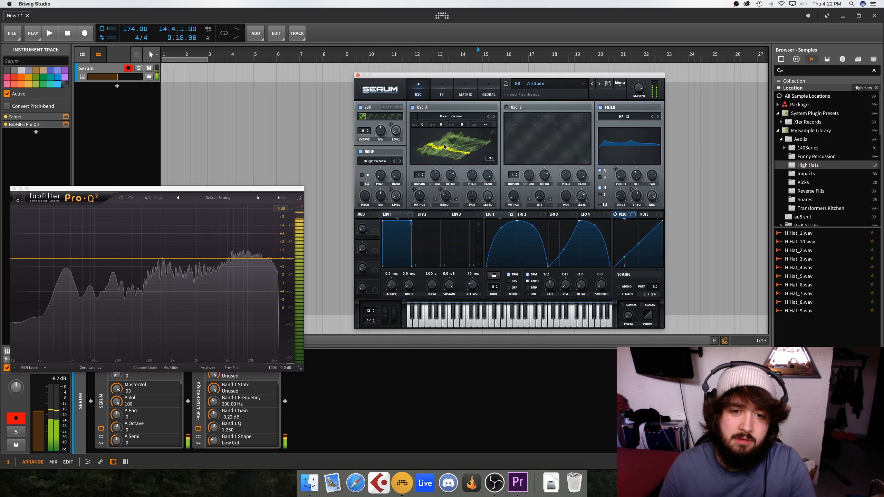
left_click_drag(132, 29, 132, 42)
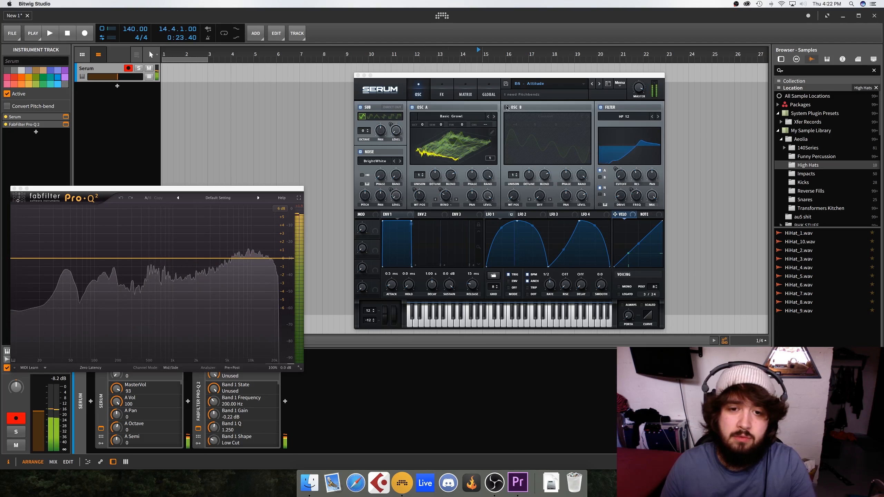
left_click_drag(385, 315, 383, 340)
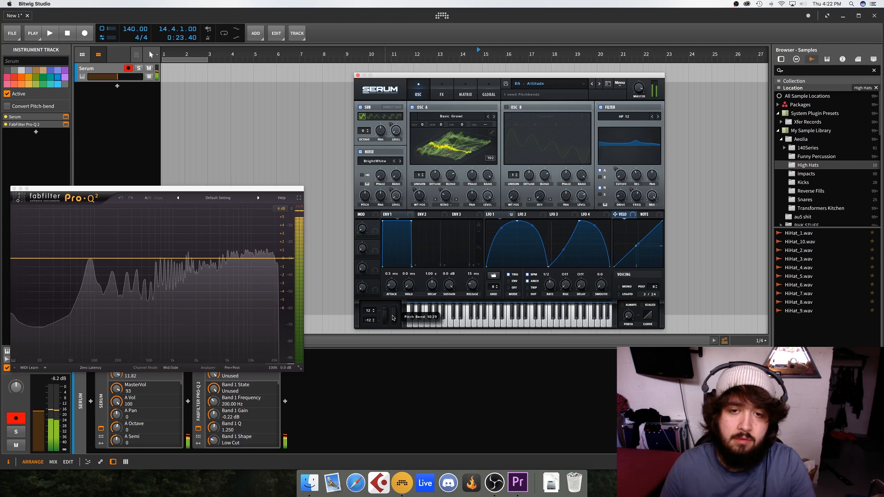
- Load the BS - Dark preset and audition it with oscillator A's wavetable changed to Talking To You SQ
left_click(600, 84)
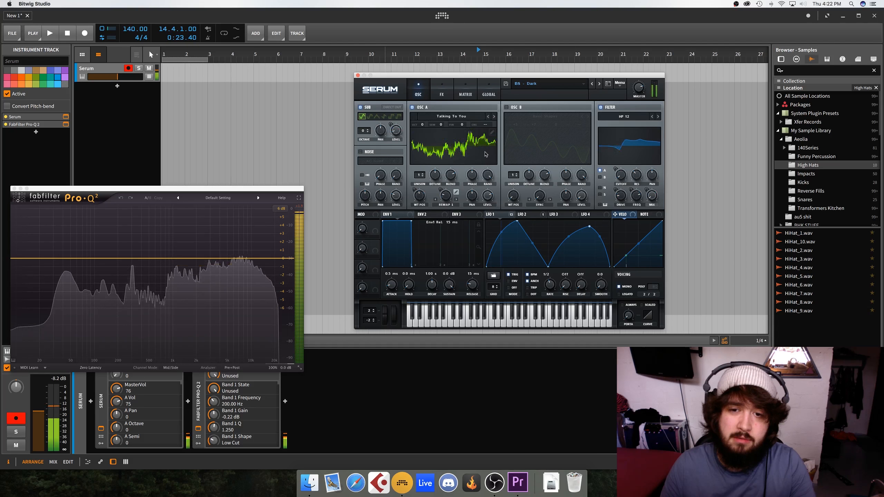
left_click_drag(465, 74, 449, 66)
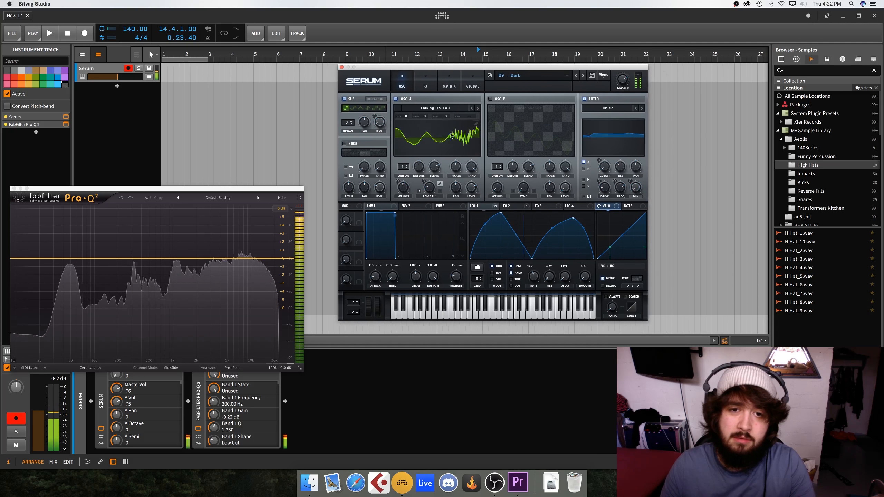
left_click(436, 108)
mouse_move(436, 141)
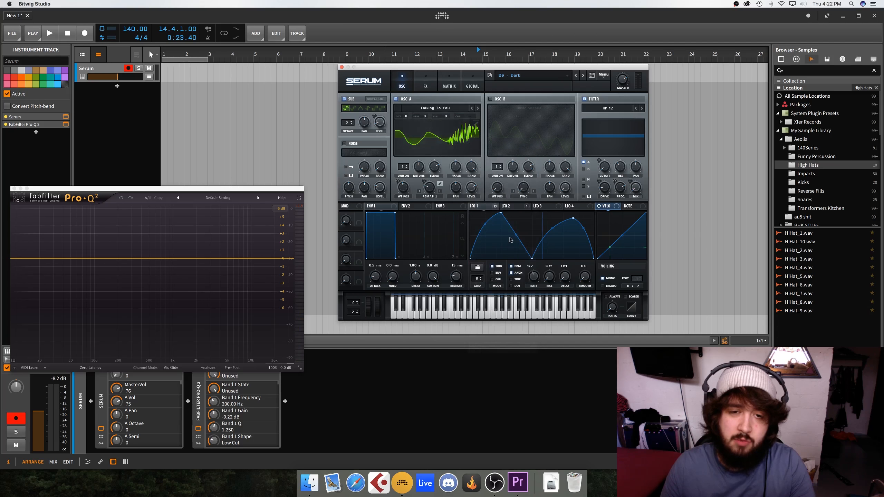
left_click(500, 371)
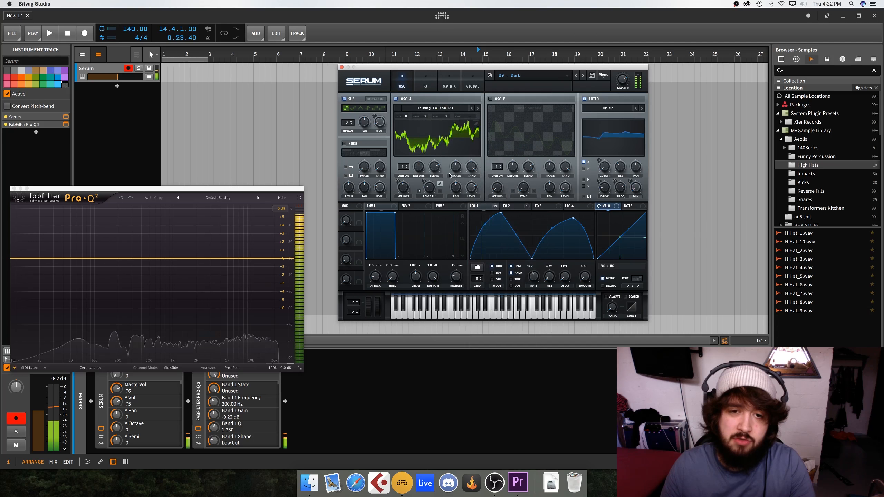
- Vary oscillator A's WT position, try the Asym - warp before returning to Remap 1, and check the preset's effects
left_click(474, 208)
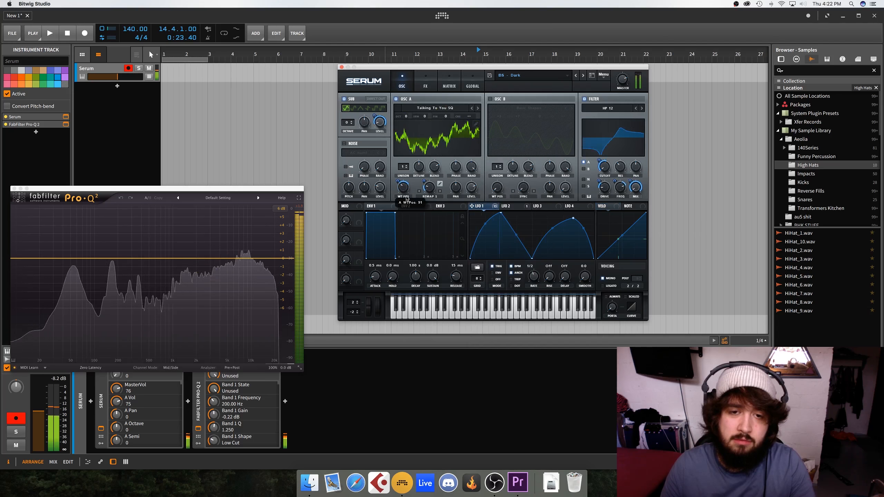
left_click_drag(400, 182, 434, 163)
left_click(430, 196)
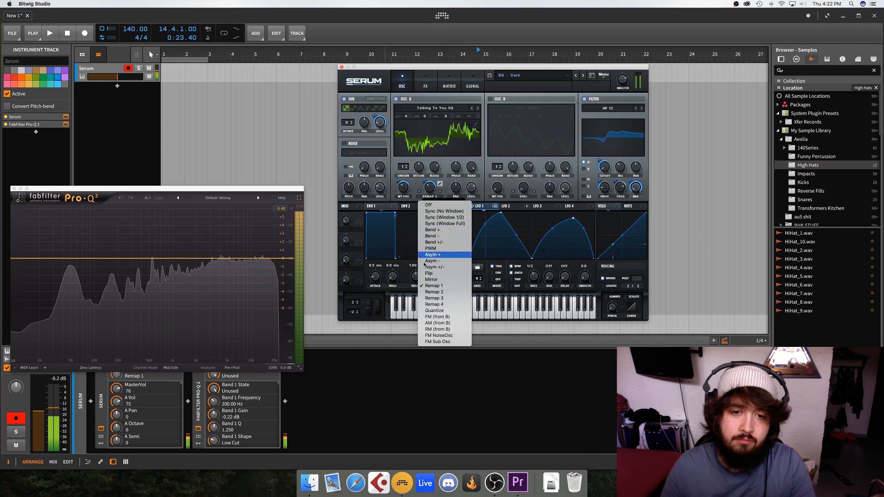
left_click(432, 262)
left_click(432, 198)
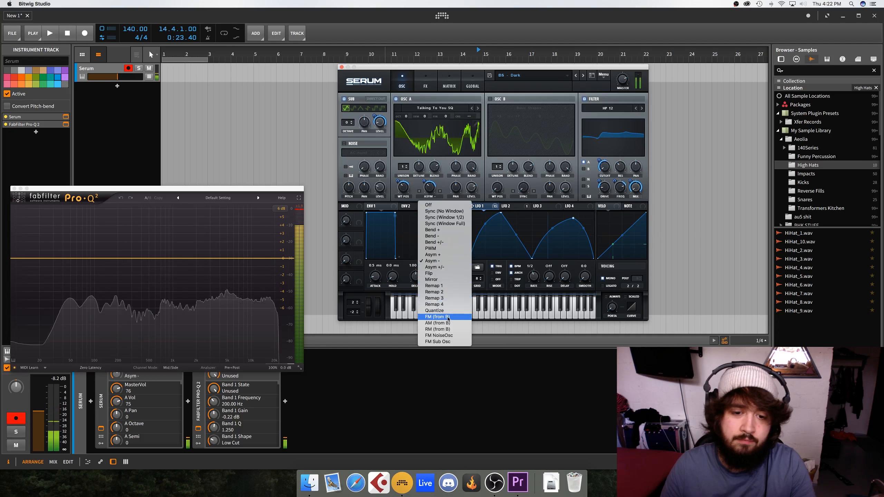
left_click(441, 286)
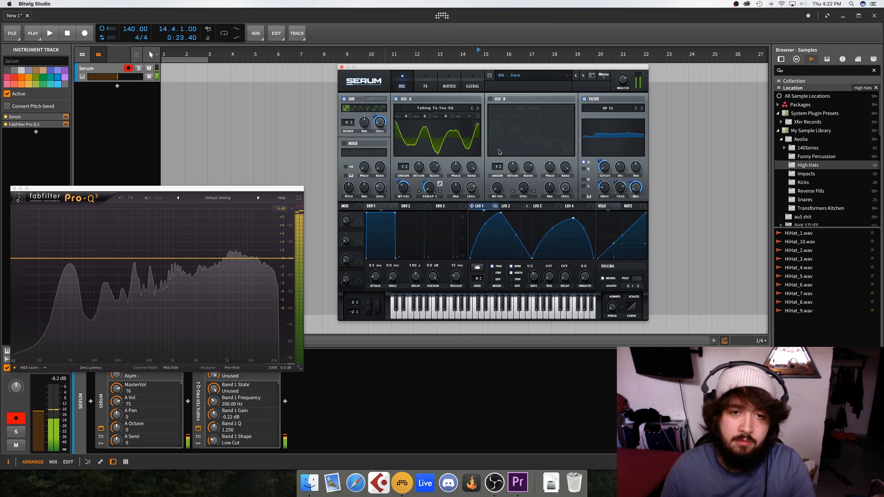
left_click(431, 87)
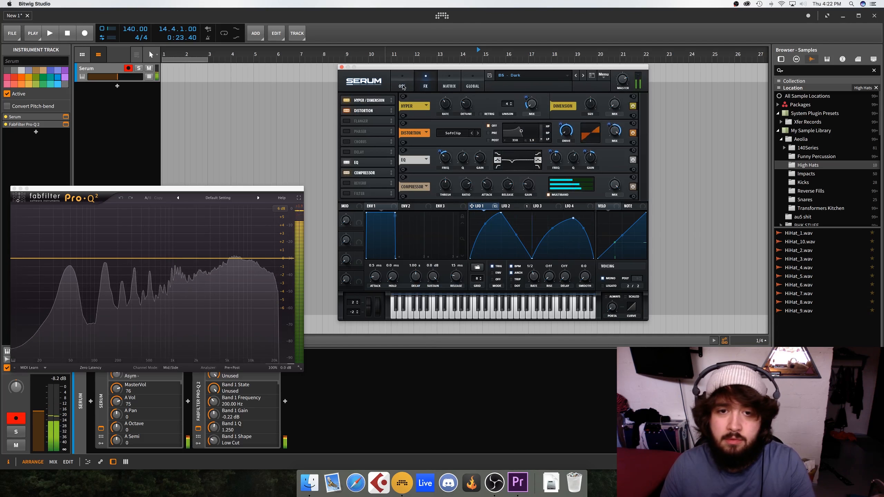
left_click(401, 86)
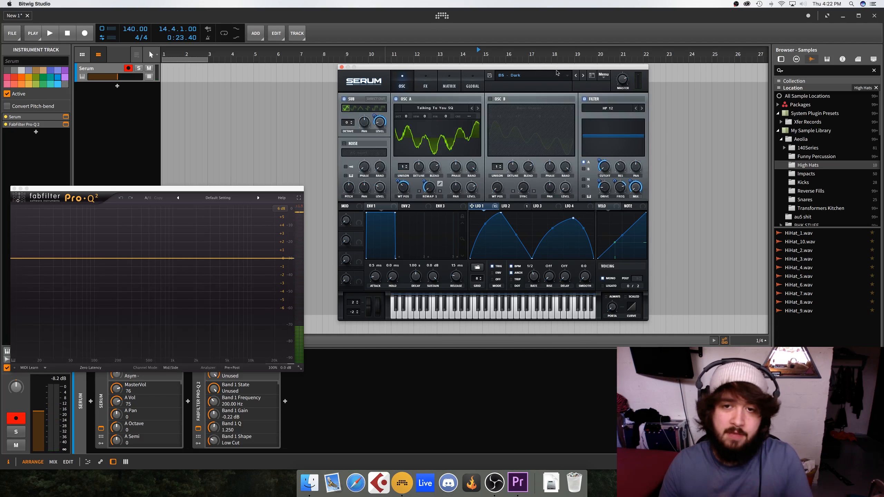
- Step past BS - Sub to the BS - Tripple Step preset and inspect its Distorted Growl wavetable in 3D
left_click(582, 75)
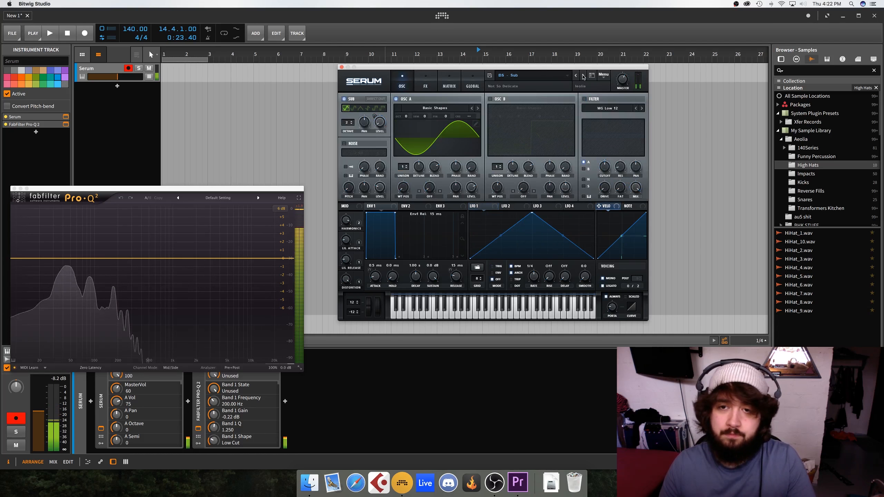
left_click(583, 76)
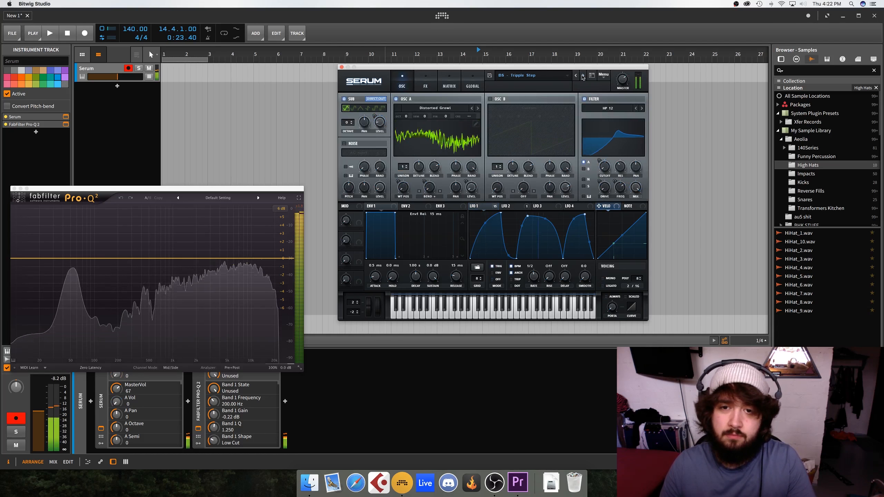
left_click(420, 153)
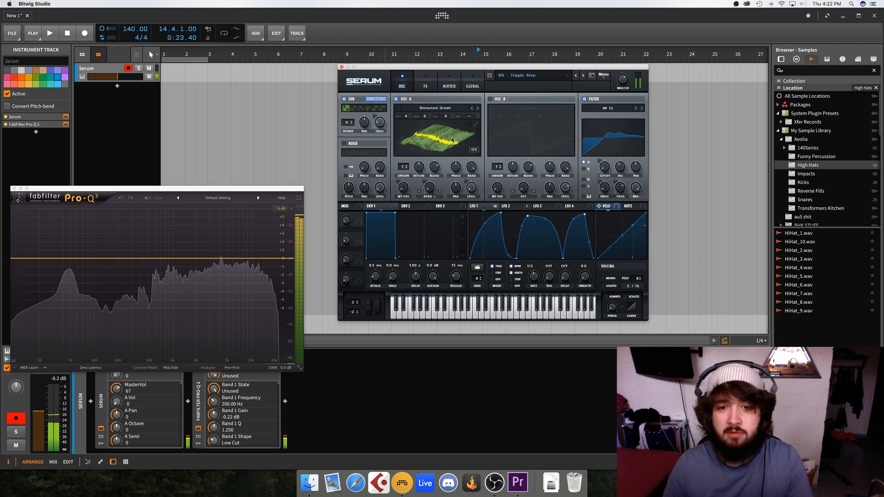
left_click(423, 136)
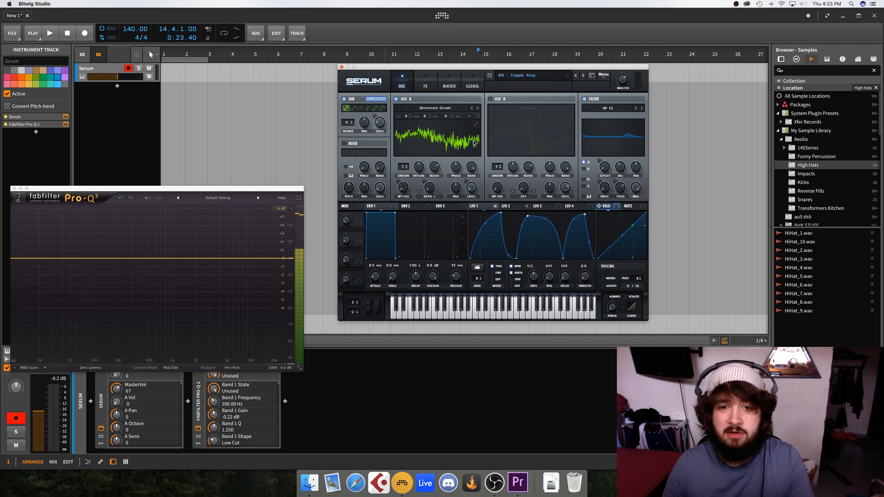
- In 3D view, try the 4088 and Acid wavetables on oscillator A, and load Analog_BD_Sin
left_click(445, 137)
left_click(472, 109)
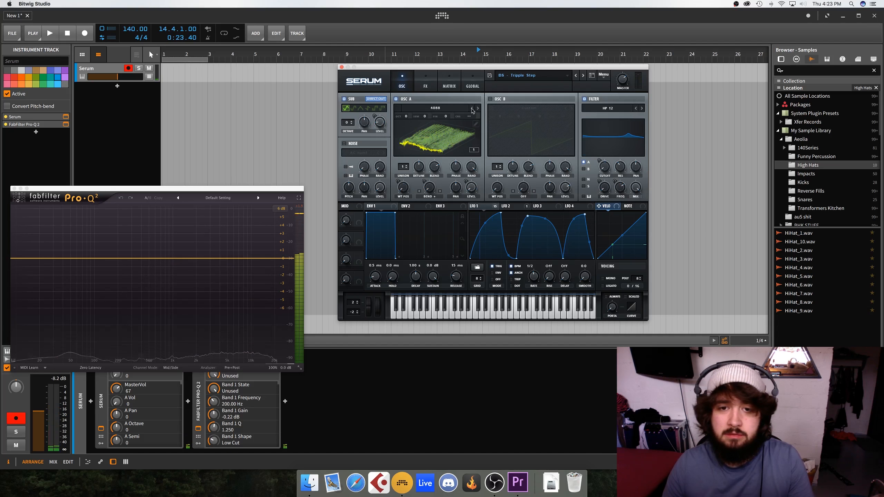
left_click(478, 109)
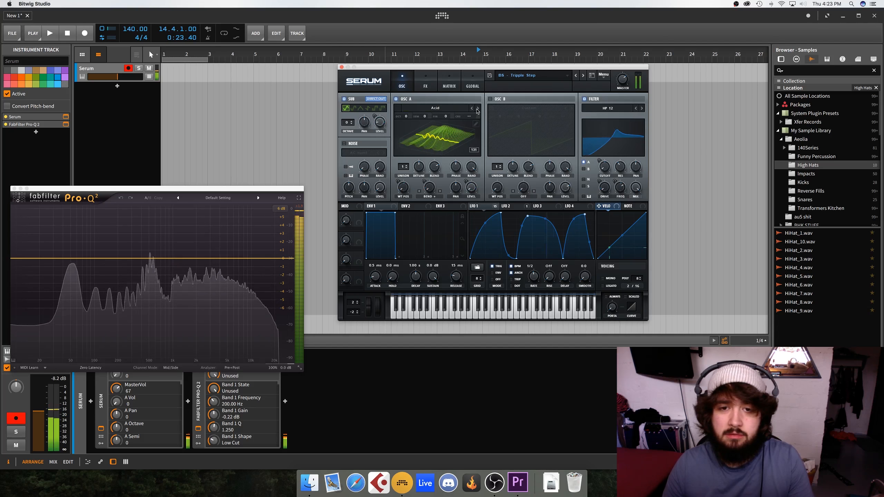
left_click(435, 108)
left_click(431, 130)
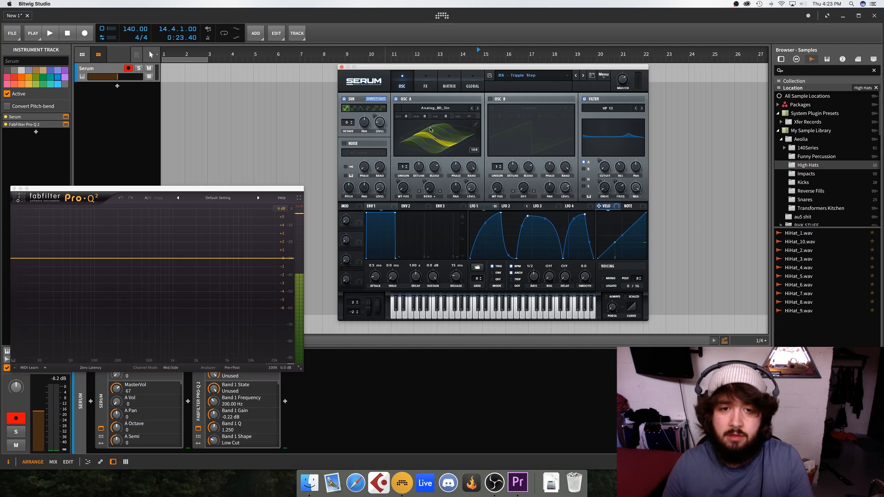
- Load the user wavetable Calm Monster SQ on oscillator A, switch to Calm Monster, and show it in 2D view
left_click(435, 111)
mouse_move(429, 140)
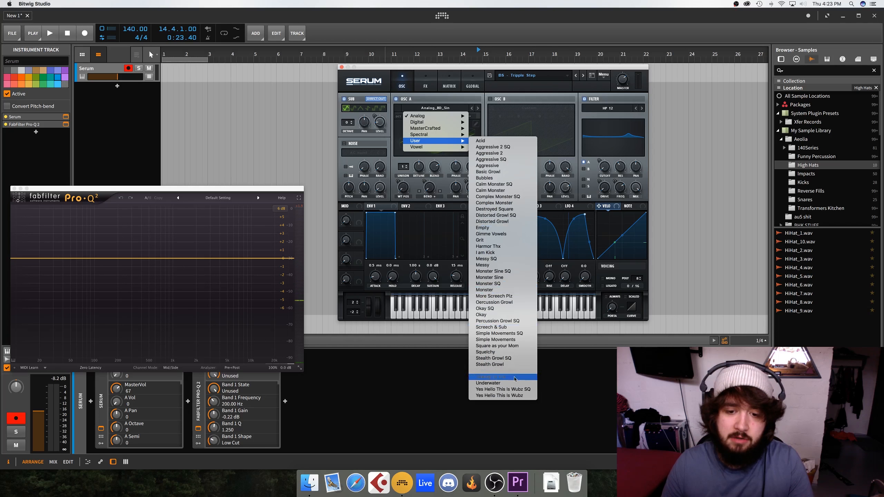
left_click(499, 185)
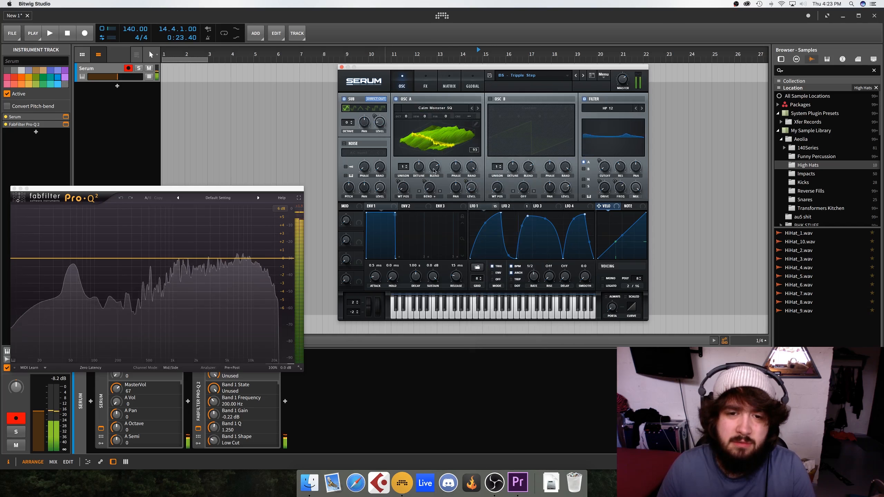
left_click(472, 108)
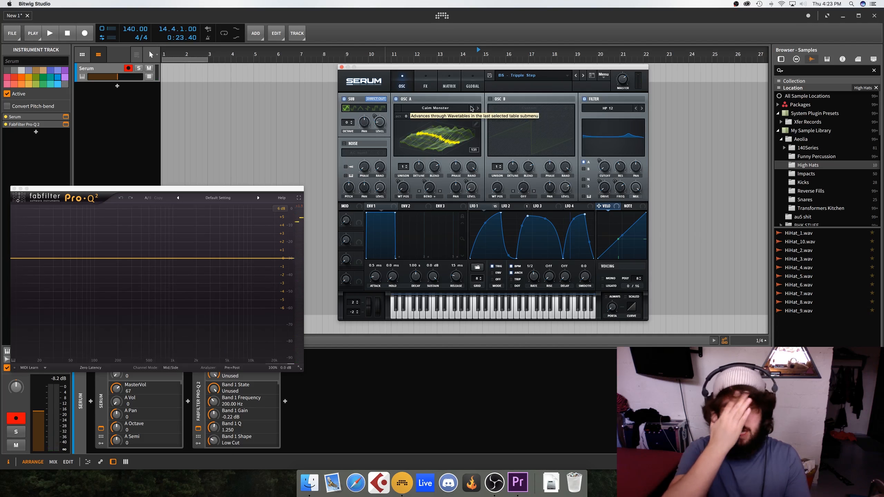
left_click(466, 130)
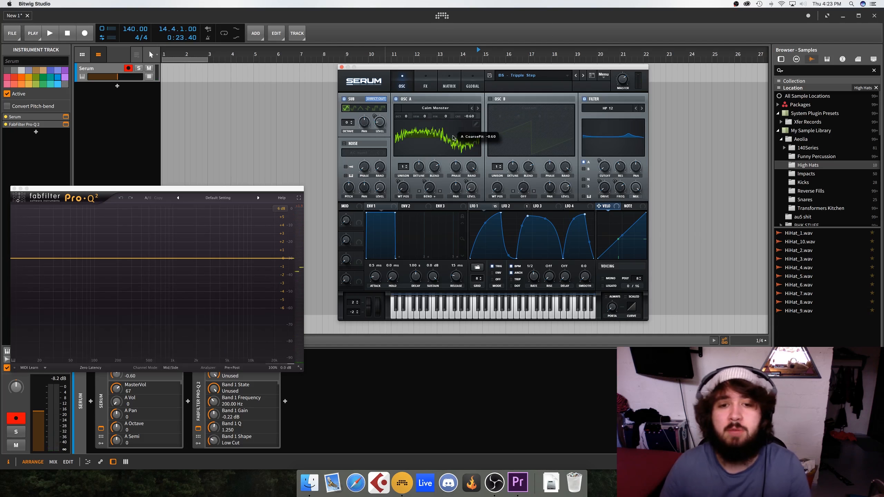
- Audition Calm Monster SQ, Basic Growl and Aggressive SQ on oscillator A, and return to Basic Growl
left_click(472, 109)
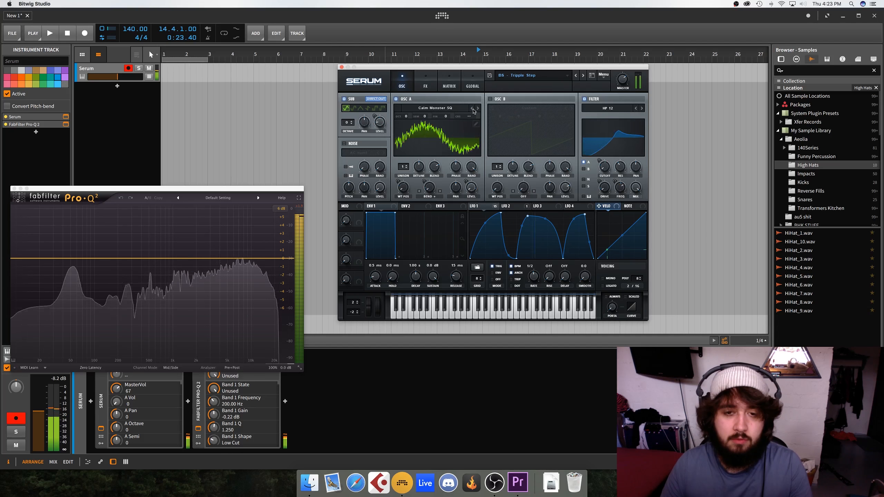
left_click(472, 110)
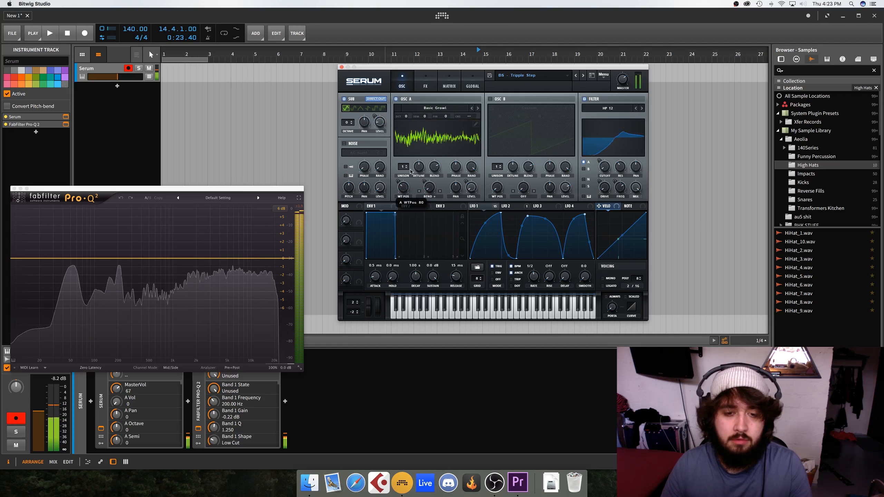
left_click(472, 110)
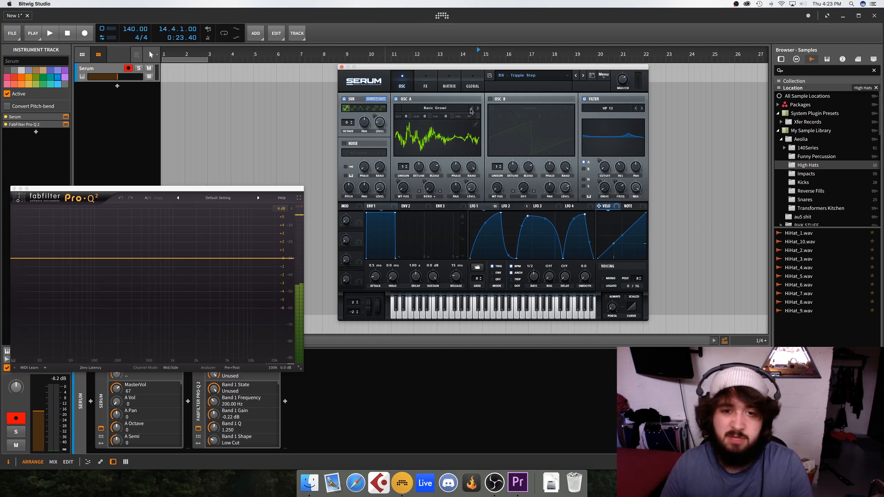
left_click(472, 110)
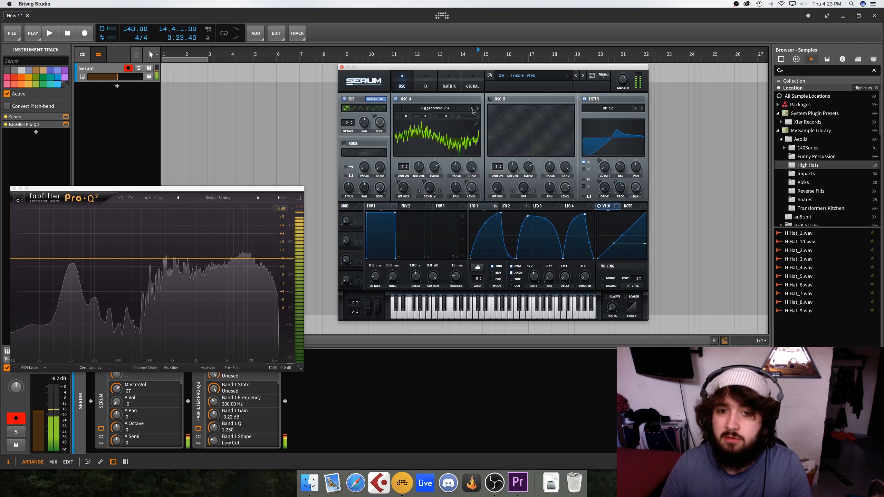
left_click(477, 108)
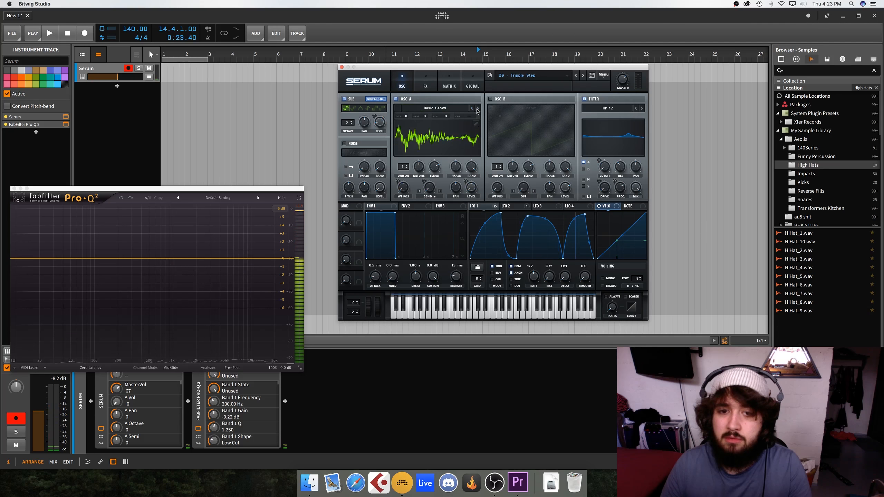
- Audition Distorted Growl SQ and Distorted Growl in 3D view, select LFO 1, and raise oscillator A's WT position to 109
left_click(478, 109)
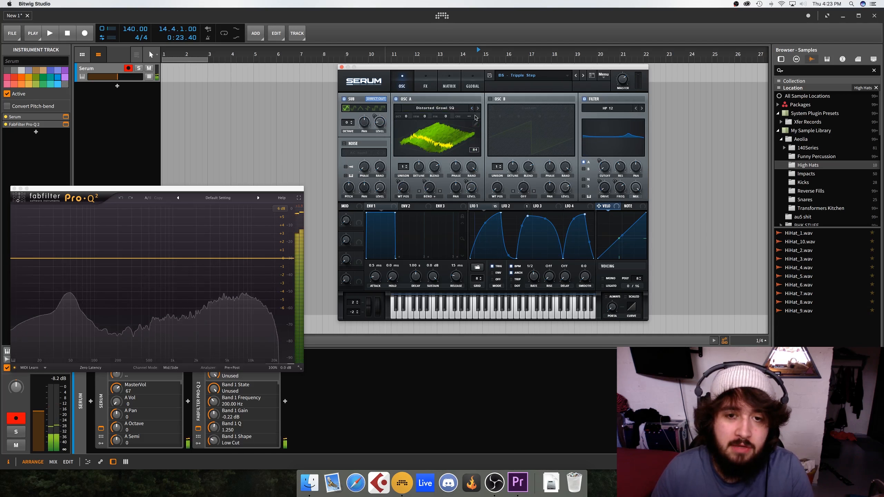
left_click(478, 109)
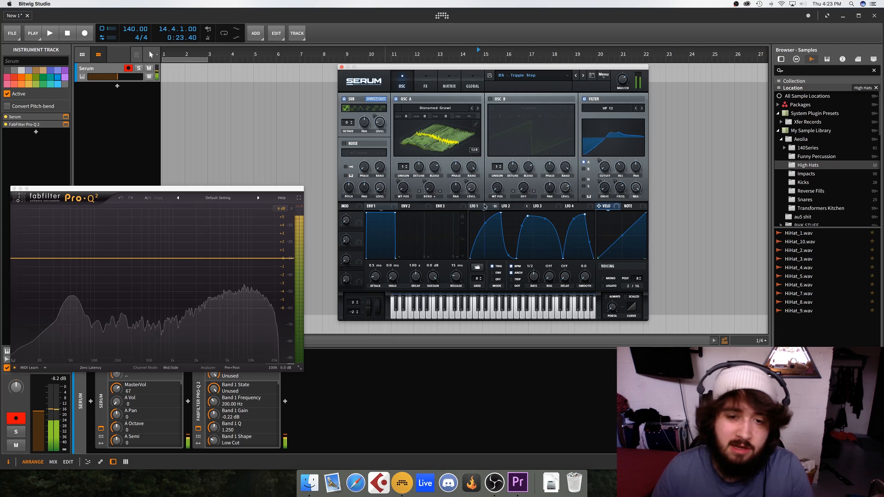
left_click_drag(473, 208, 409, 161)
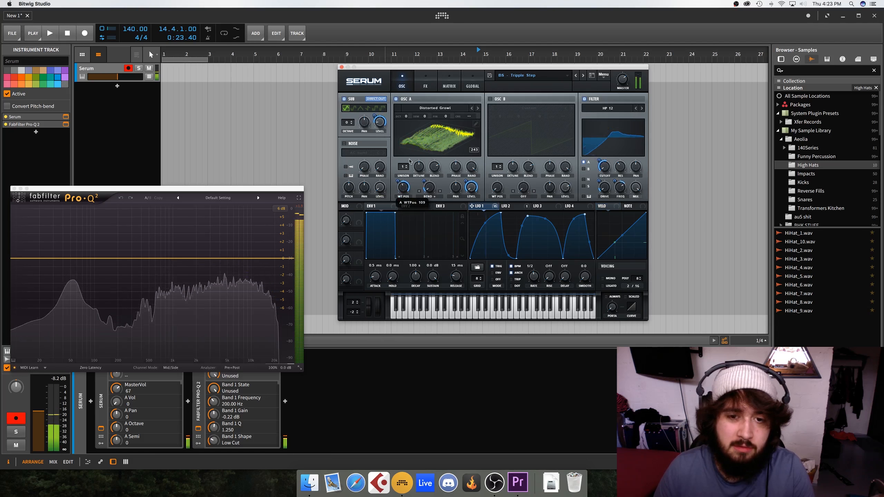
- Load the Gimme Vowels wavetable on oscillator A and audition it with the WT position lowered to 43
left_click(478, 109)
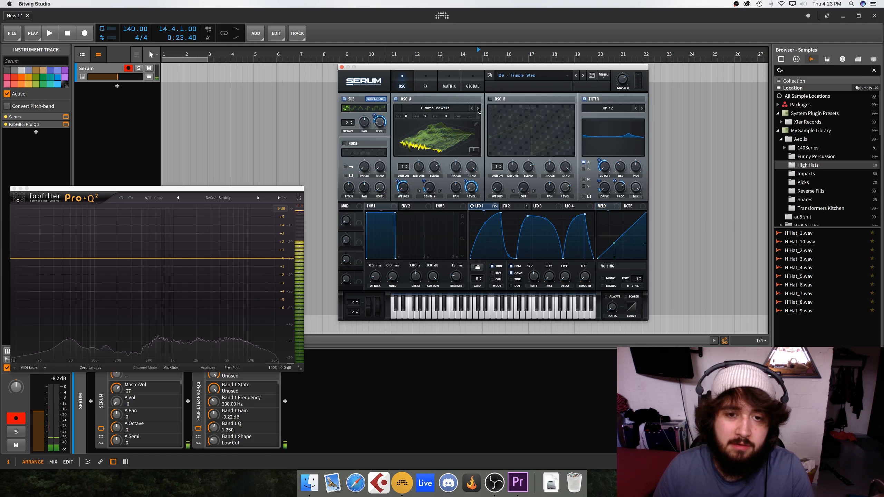
left_click(478, 110)
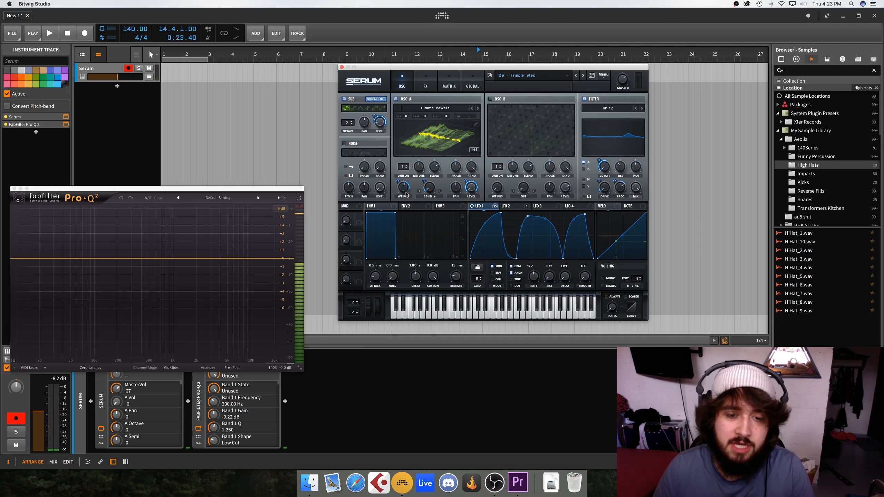
left_click_drag(406, 193, 400, 217)
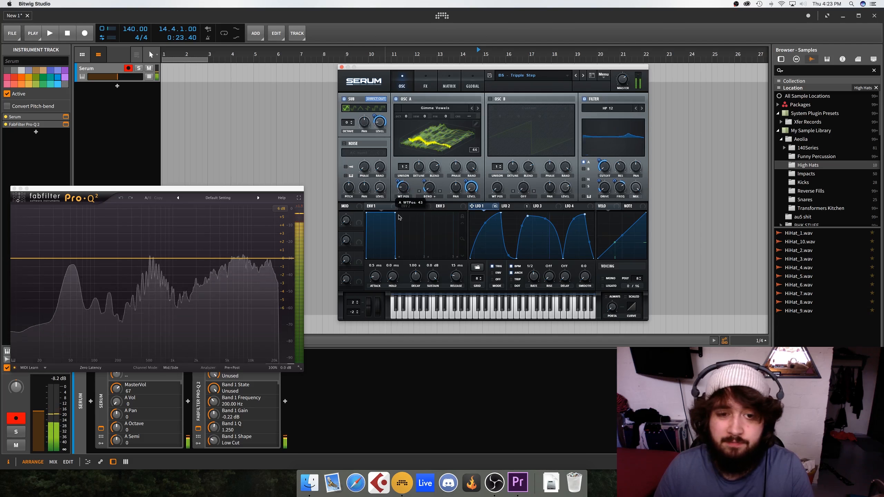
- Audition the Harmor Thx wavetable while varying oscillator A's WT position and LFO 1's modulation of the warp
left_click(479, 109)
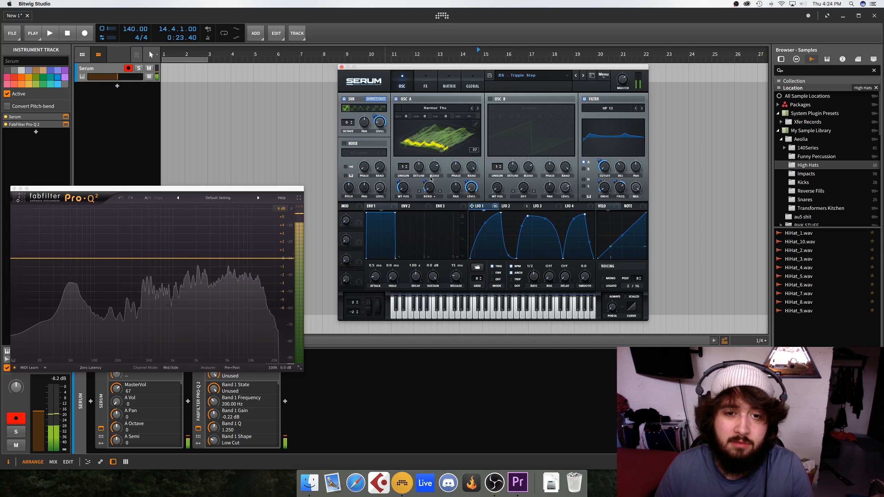
mouse_move(404, 188)
left_mouse_down()
mouse_move(410, 156)
mouse_move(400, 199)
left_mouse_up()
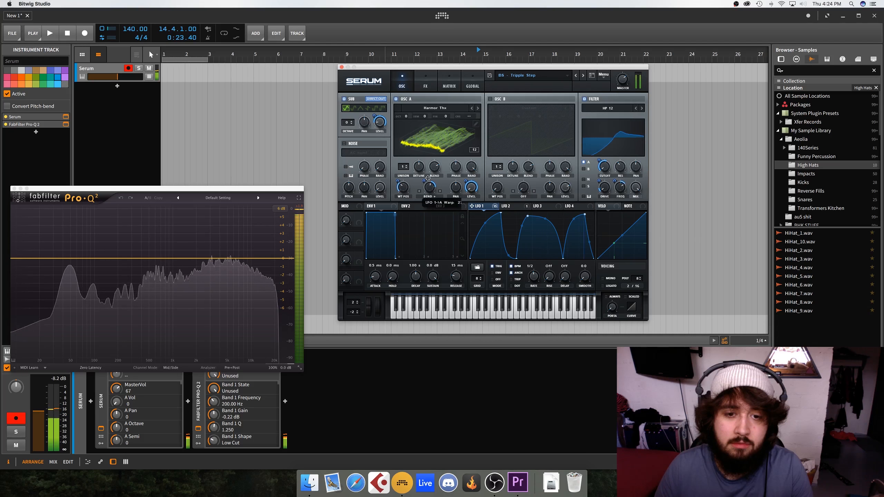
left_click_drag(428, 177, 400, 179)
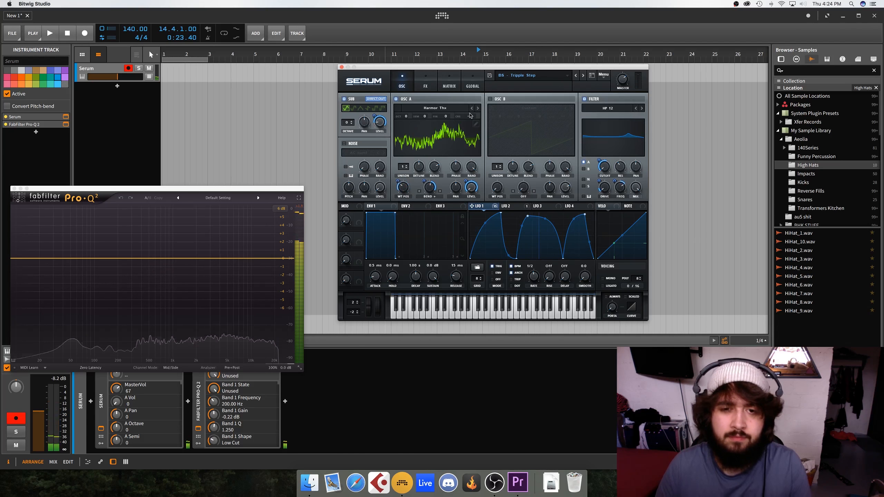
left_click(435, 108)
mouse_move(449, 135)
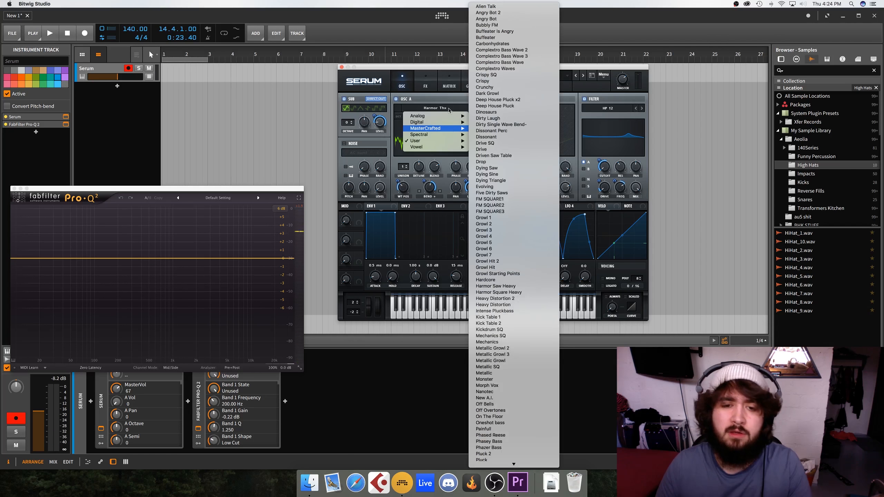
left_click(478, 122)
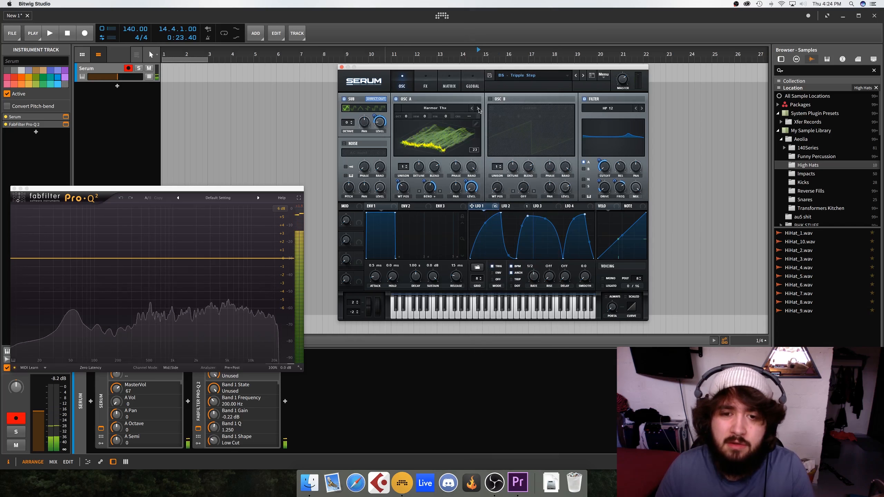
- Load the I am Kick wavetable on oscillator A, lower the WT position to 1 in 2D view, and adjust the warp amount
left_click(479, 109)
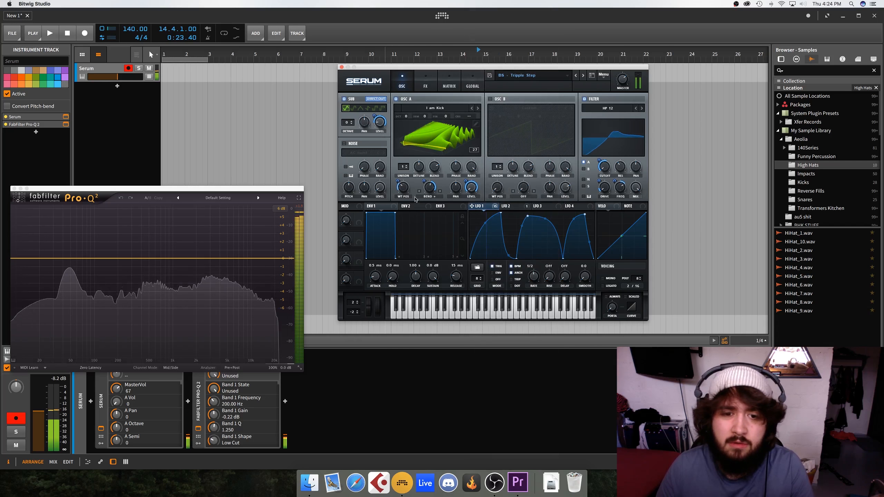
left_click(422, 140)
left_click_drag(404, 188, 394, 242)
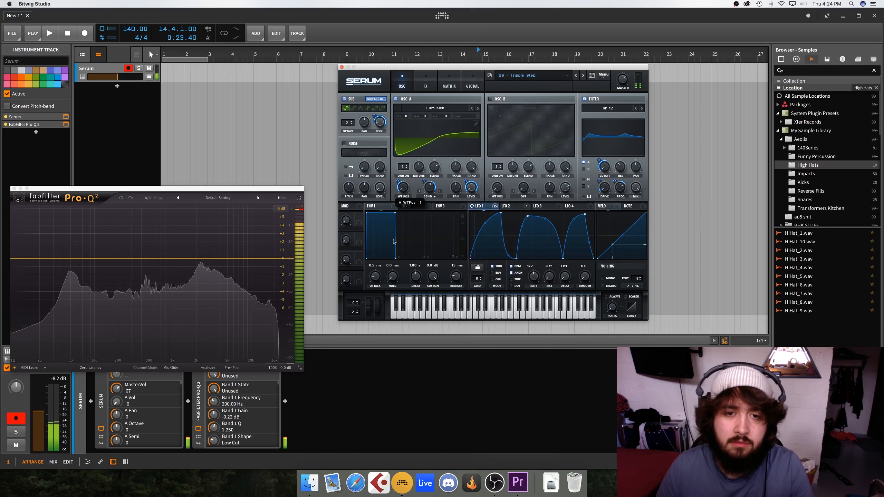
double_click(431, 187)
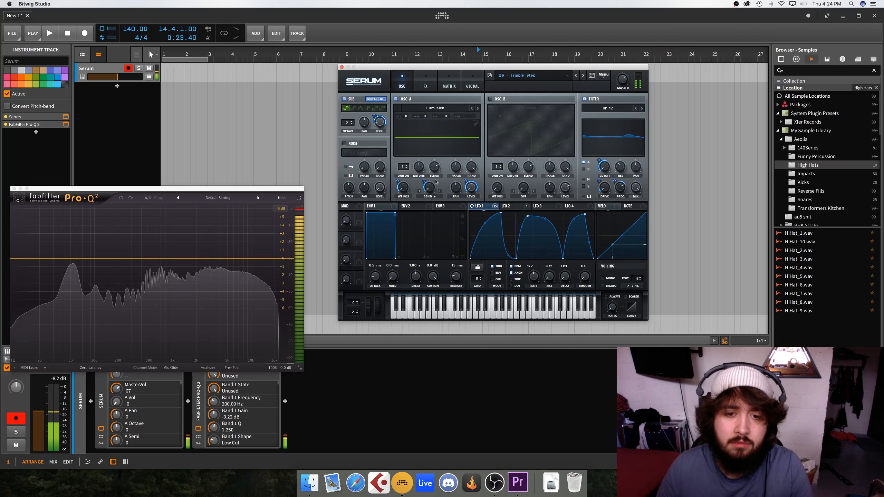
- In 3D view, audition Messy SQ at WT position 135 and Messy at WT position 89 on oscillator A
left_click(429, 152)
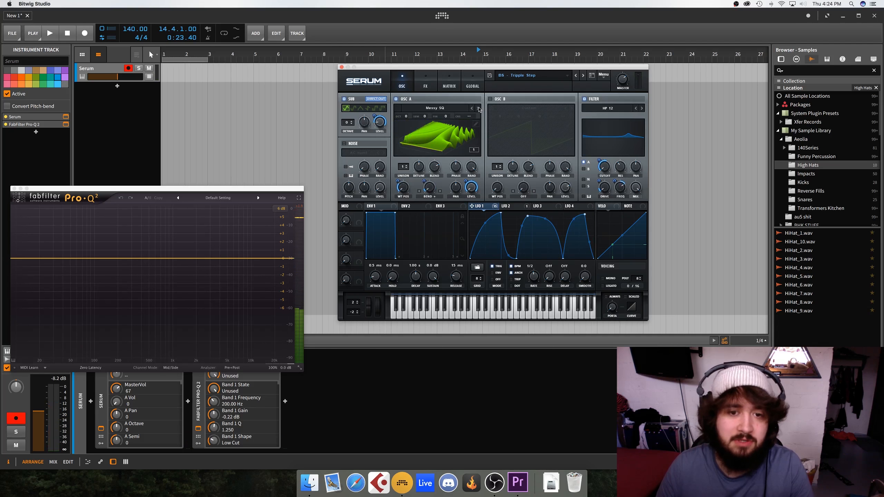
left_click_drag(403, 188, 410, 155)
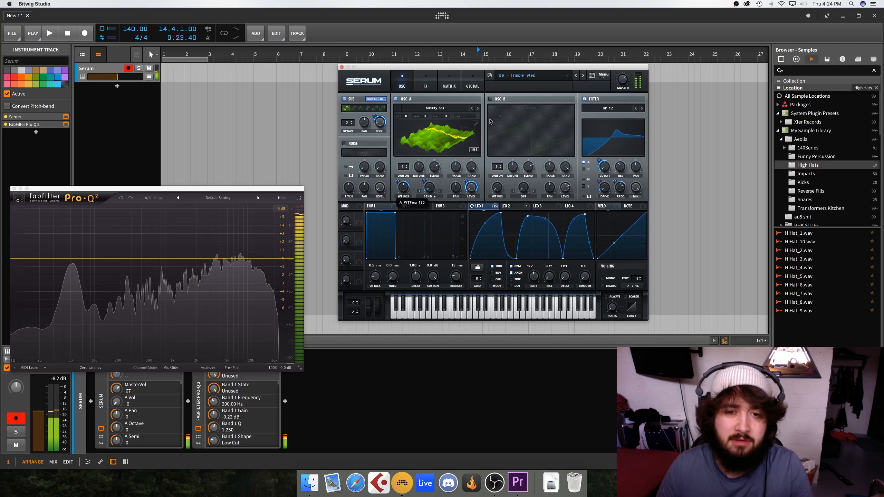
left_click(478, 108)
left_click_drag(409, 193, 405, 205)
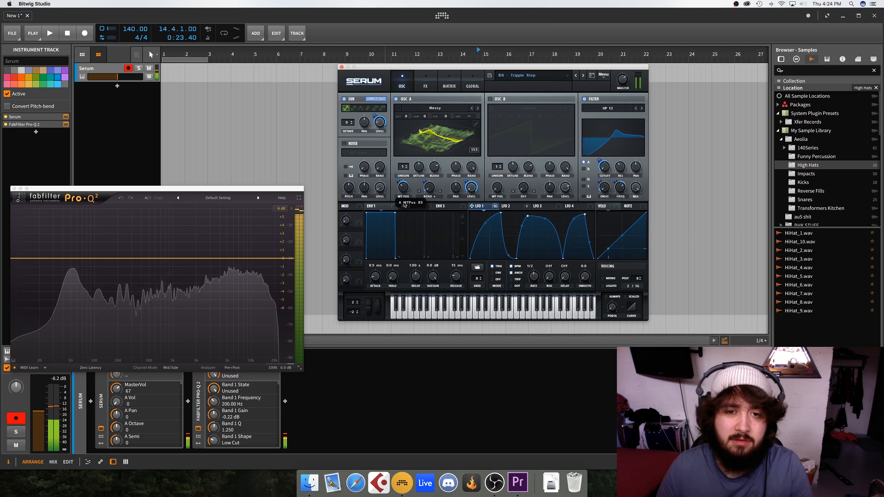
- Audition Monster Sine SQ and Monster Sine on oscillator A, and load the BS - Hoover Bass preset
left_click(478, 109)
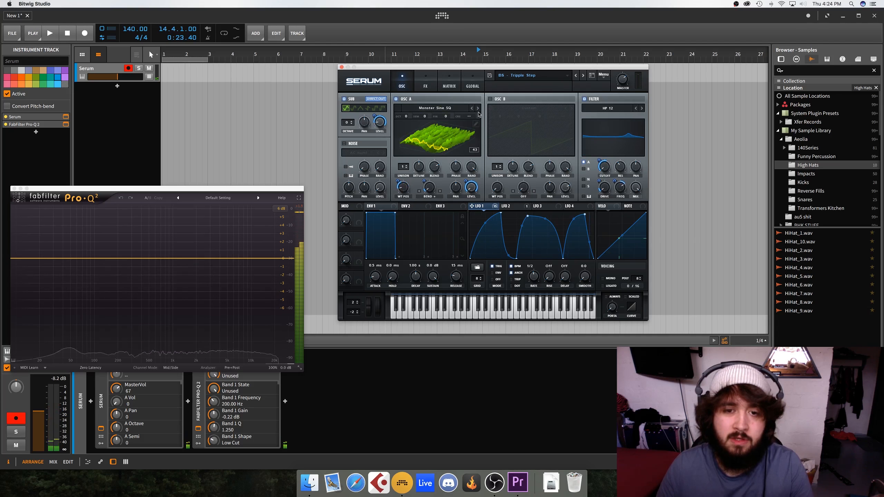
left_click(478, 109)
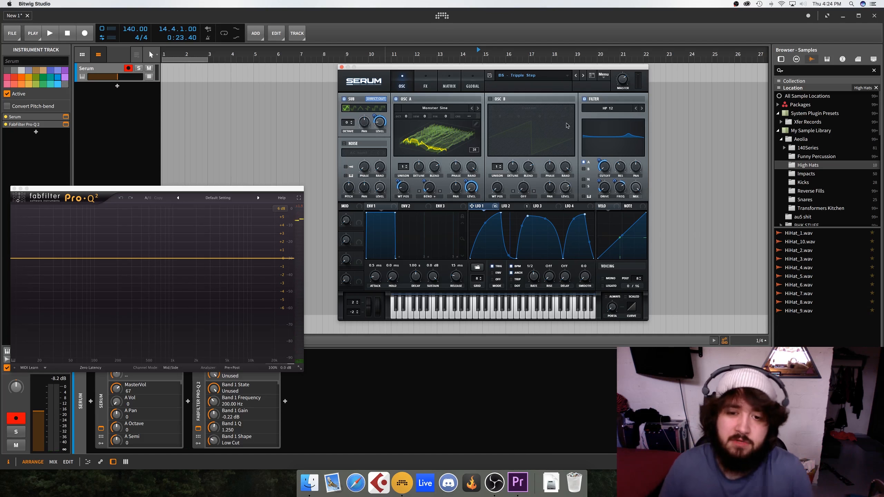
left_click(583, 75)
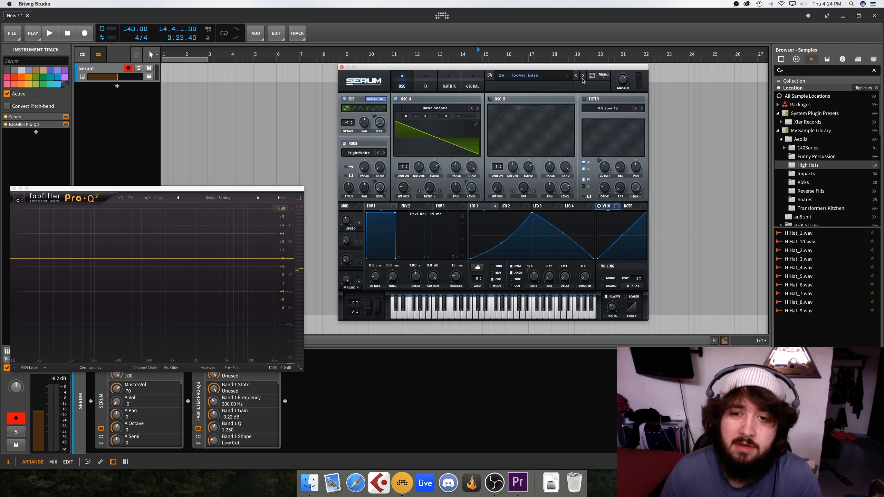